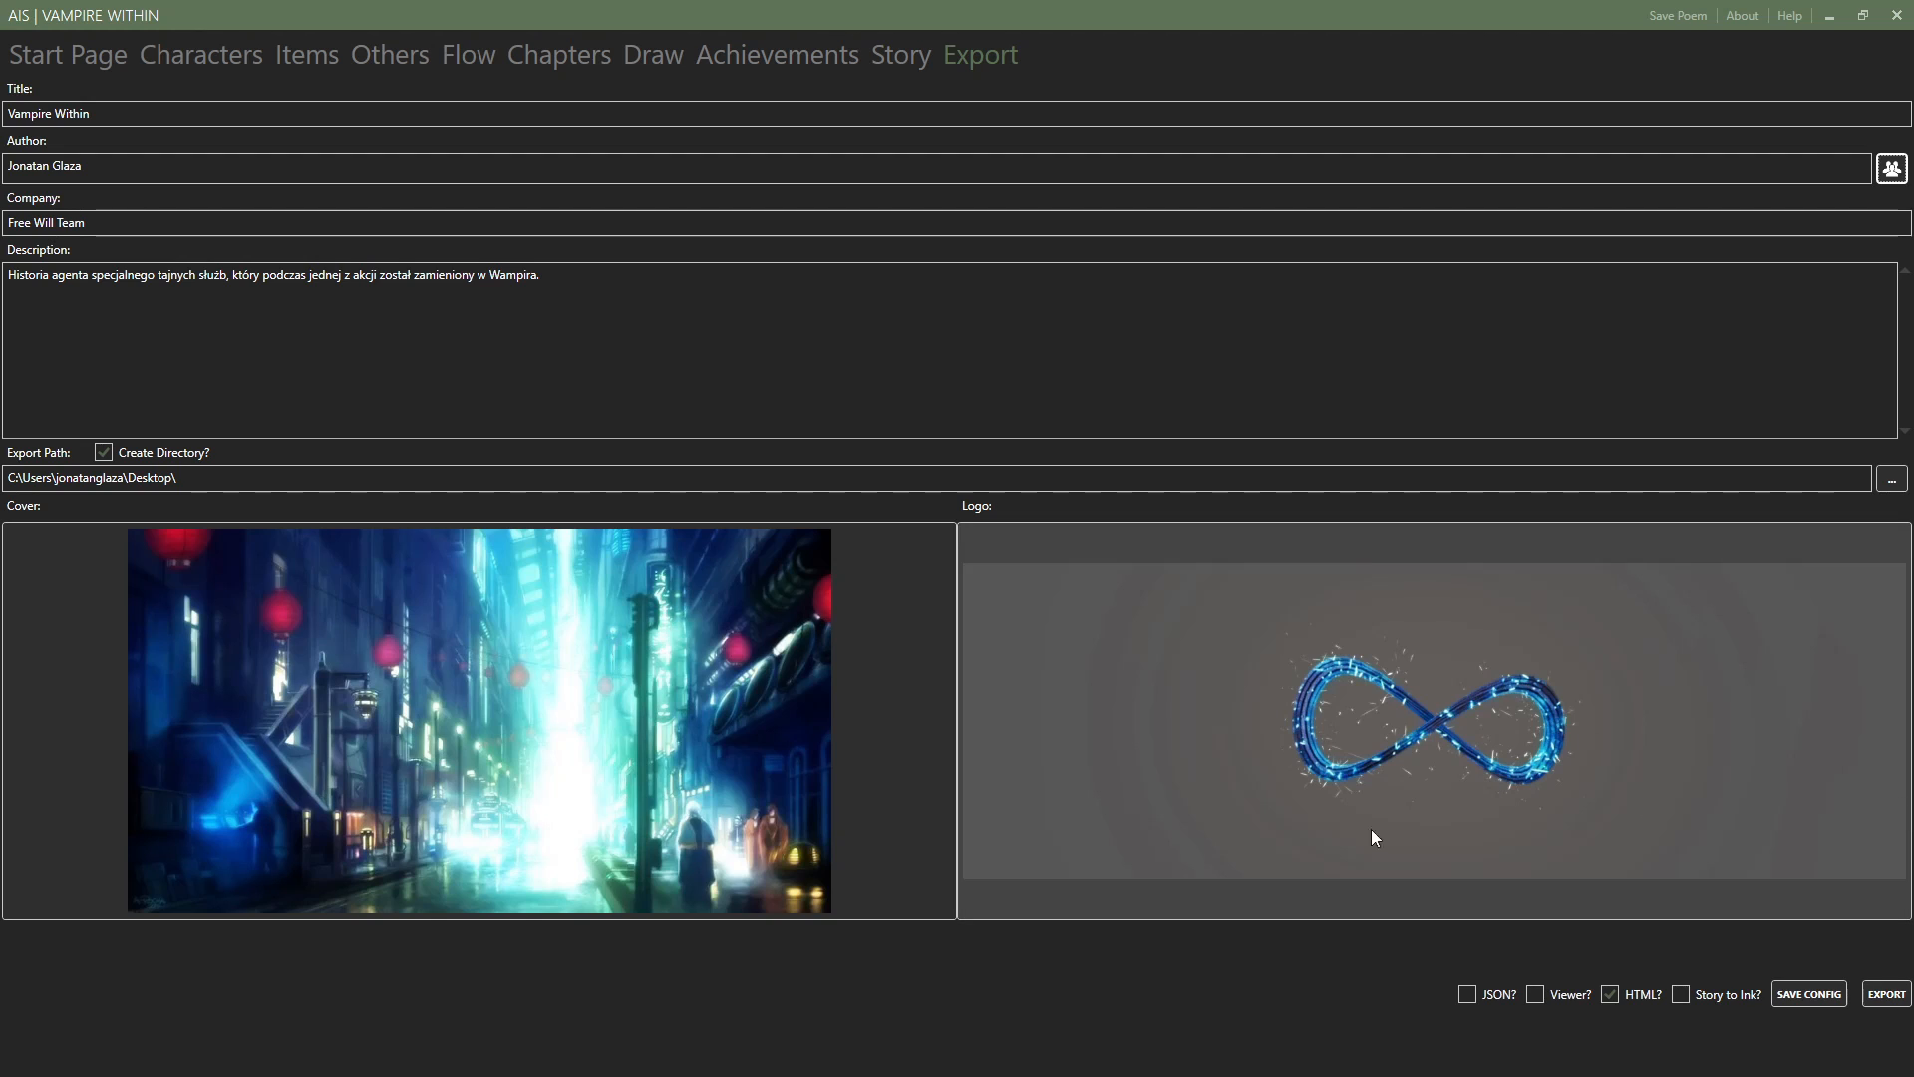
Review the title, author, company and description fields in the export settings by highlighting their text.
{"action": "left_click", "coordinate": [180, 112]}
{"action": "left_click_drag", "start_coordinate": [100, 114], "coordinate": [9, 114]}
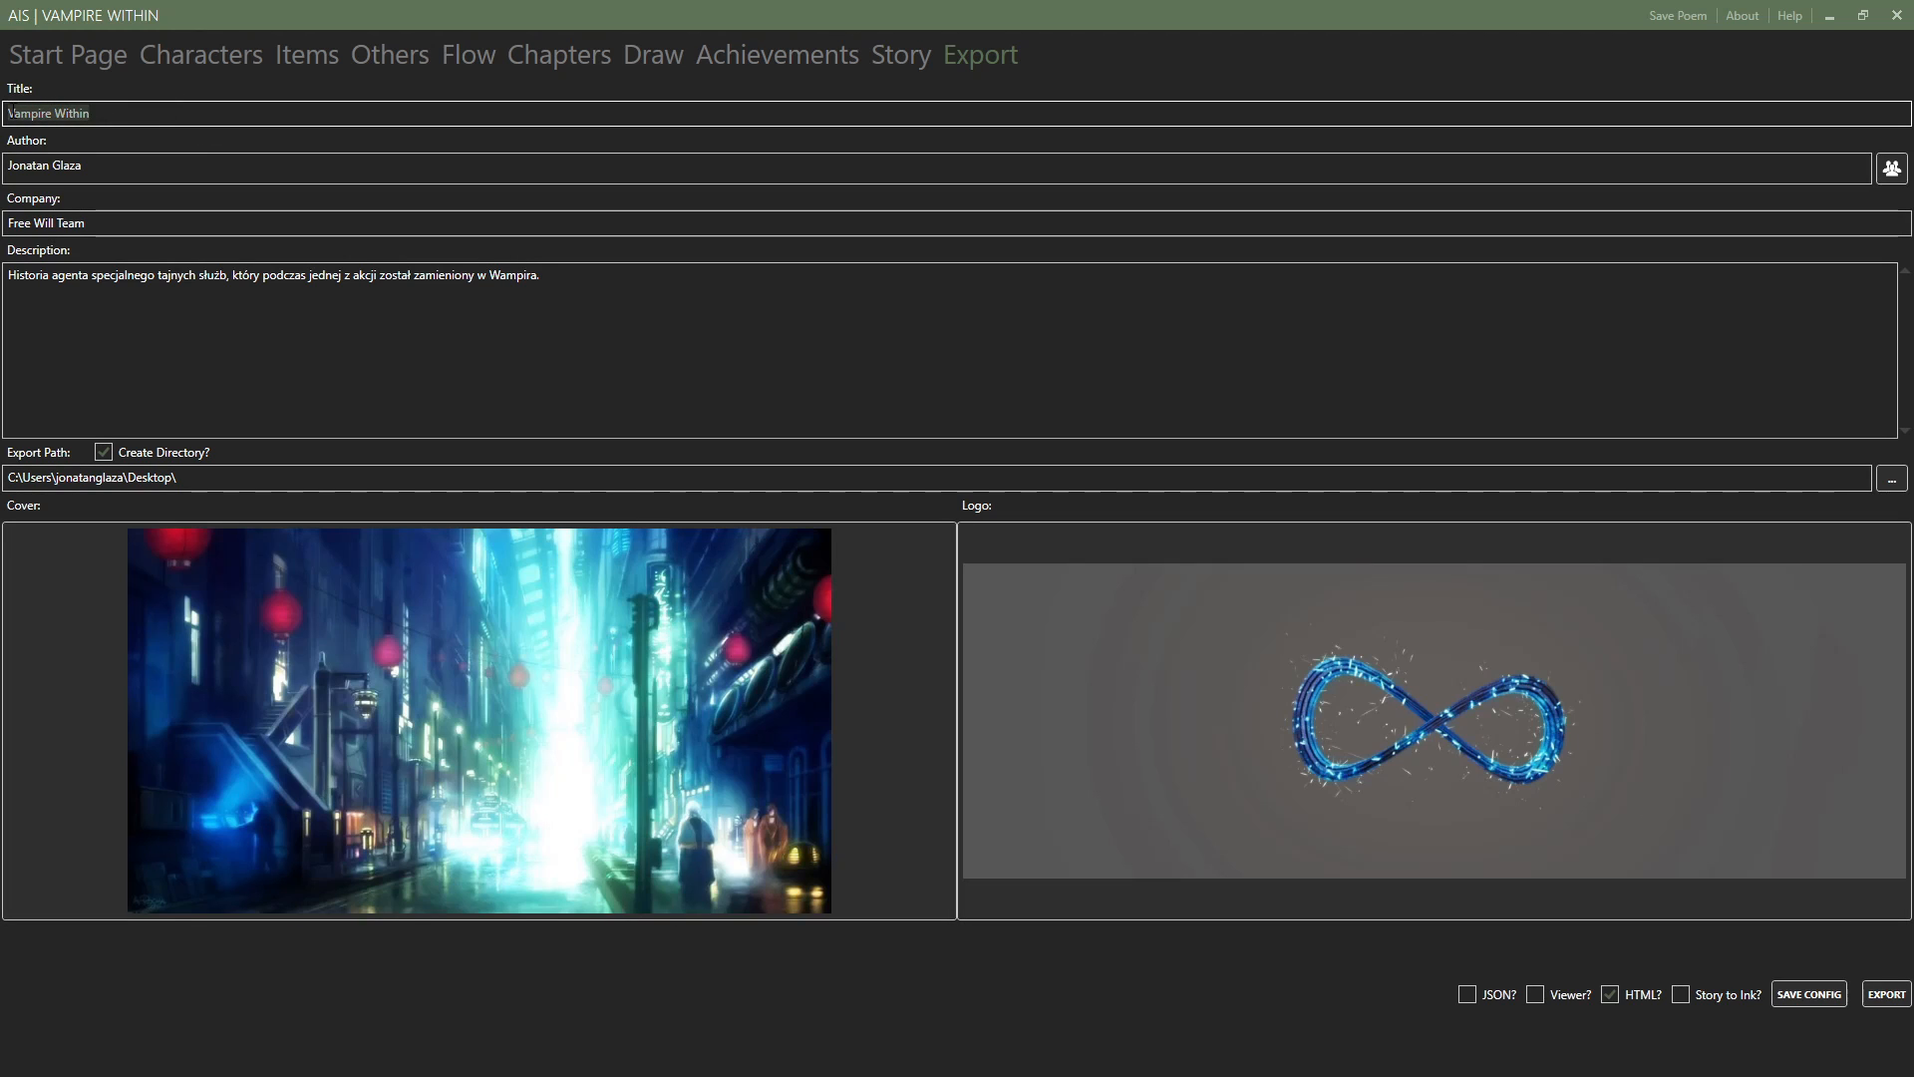
{"action": "left_click", "coordinate": [107, 166]}
{"action": "left_click_drag", "start_coordinate": [107, 166], "coordinate": [9, 167]}
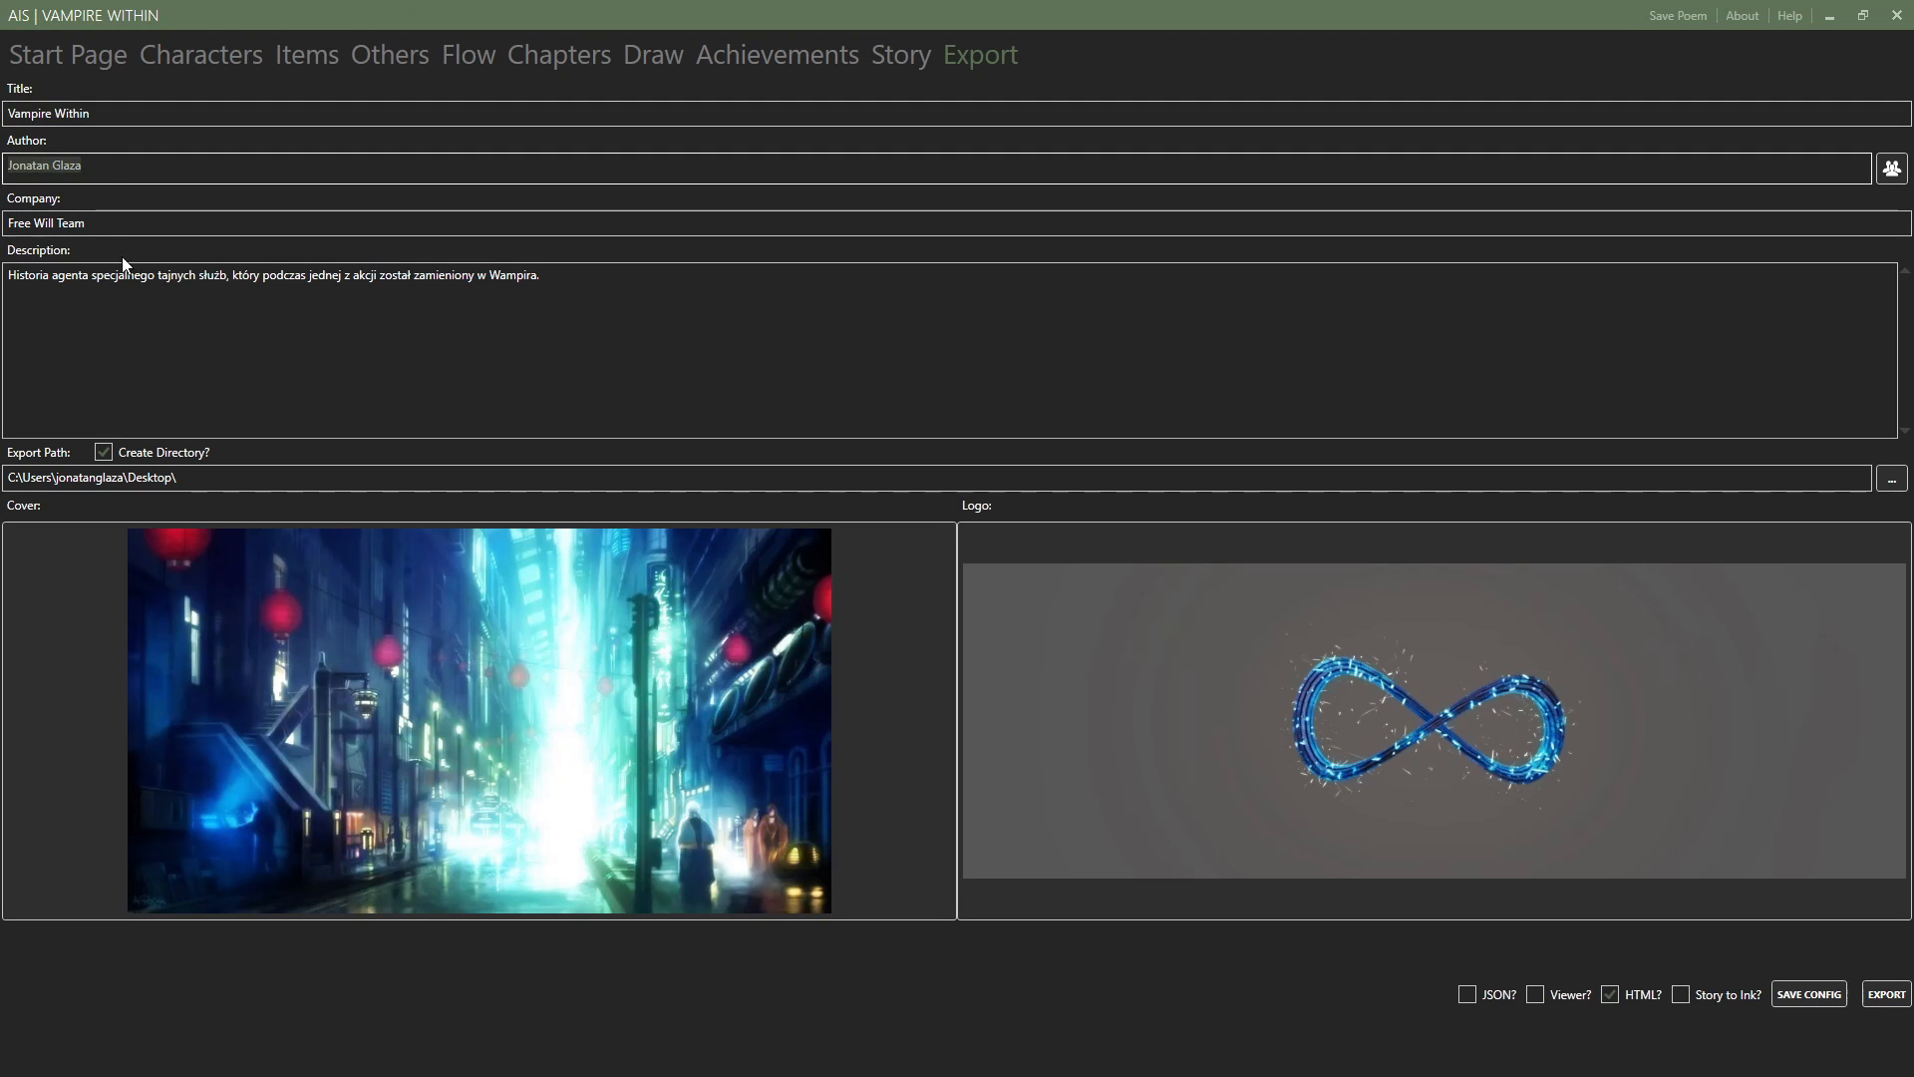
{"action": "left_click_drag", "start_coordinate": [128, 224], "coordinate": [6, 225]}
{"action": "left_click_drag", "start_coordinate": [543, 276], "coordinate": [10, 297]}
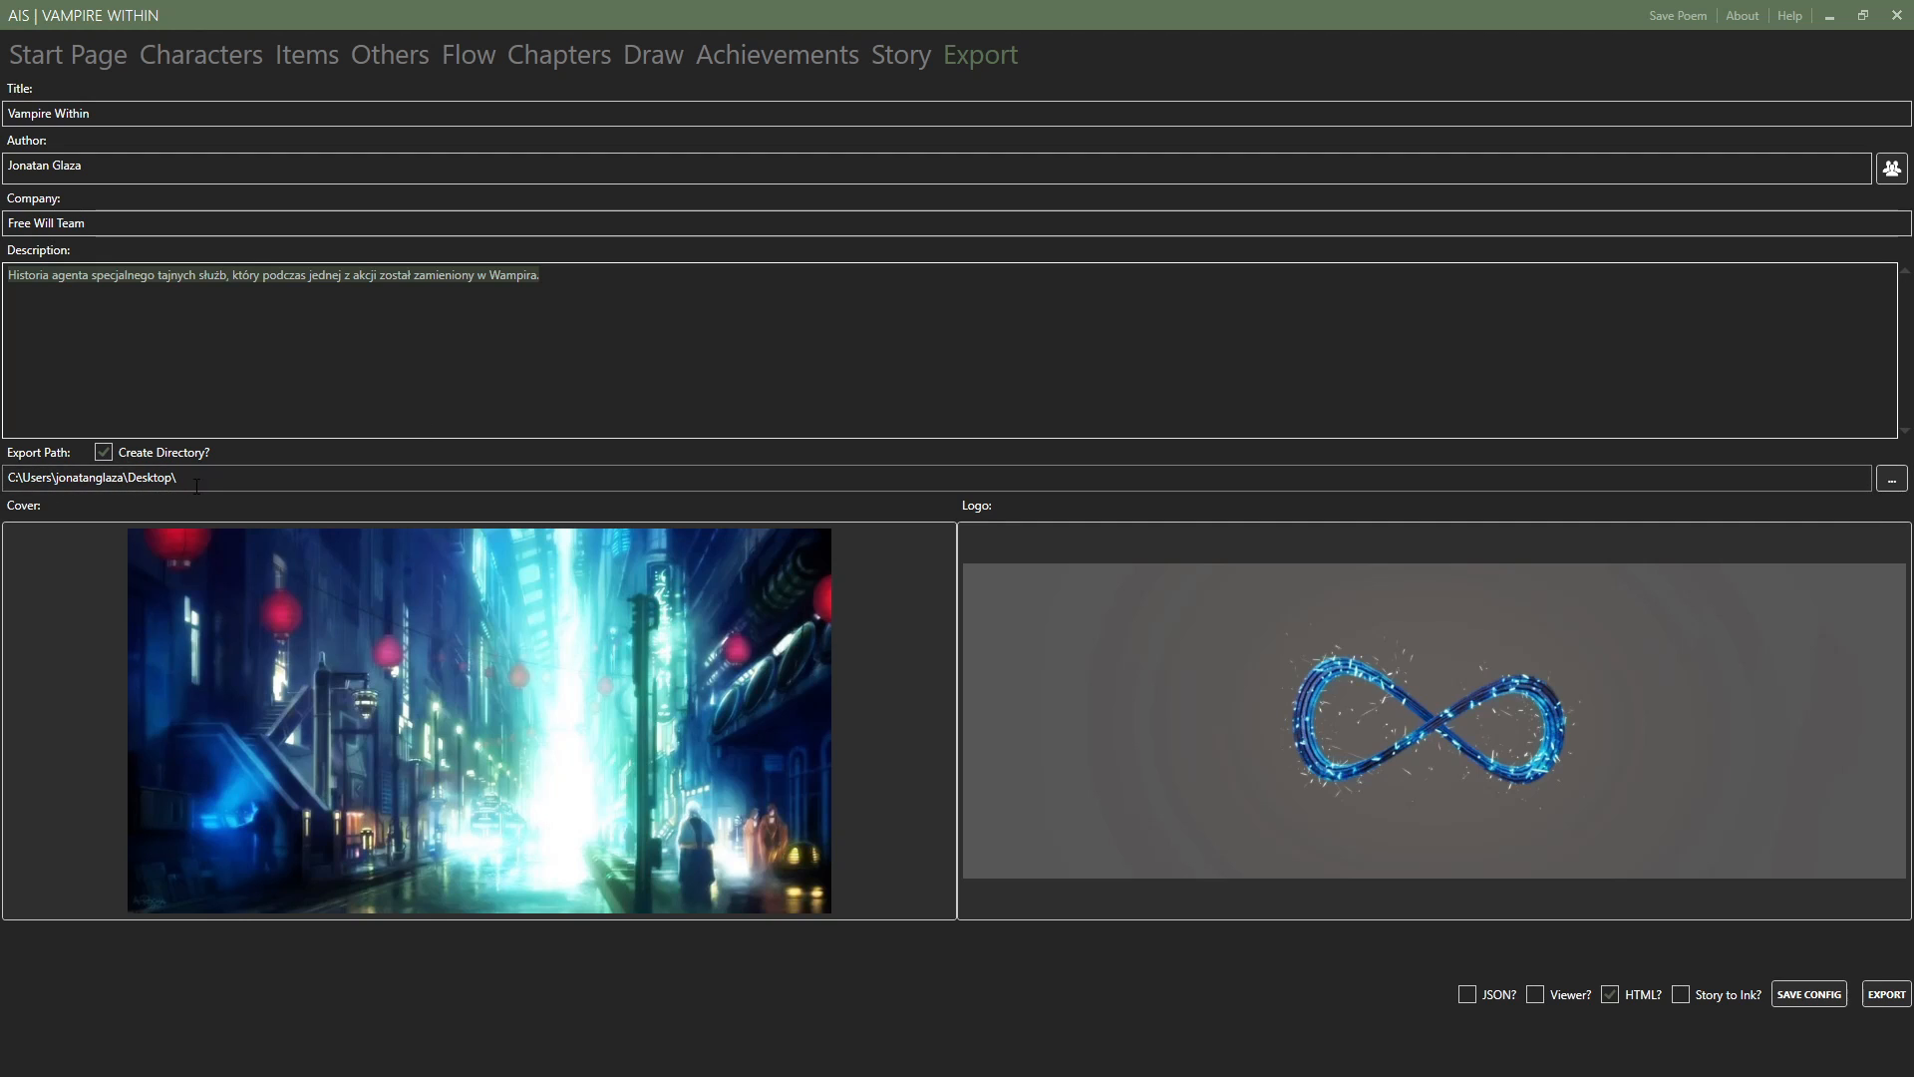
Browse to C:\3uTools\Files as an export location, cancel the choice and highlight the existing export path.
{"action": "left_click", "coordinate": [1892, 480]}
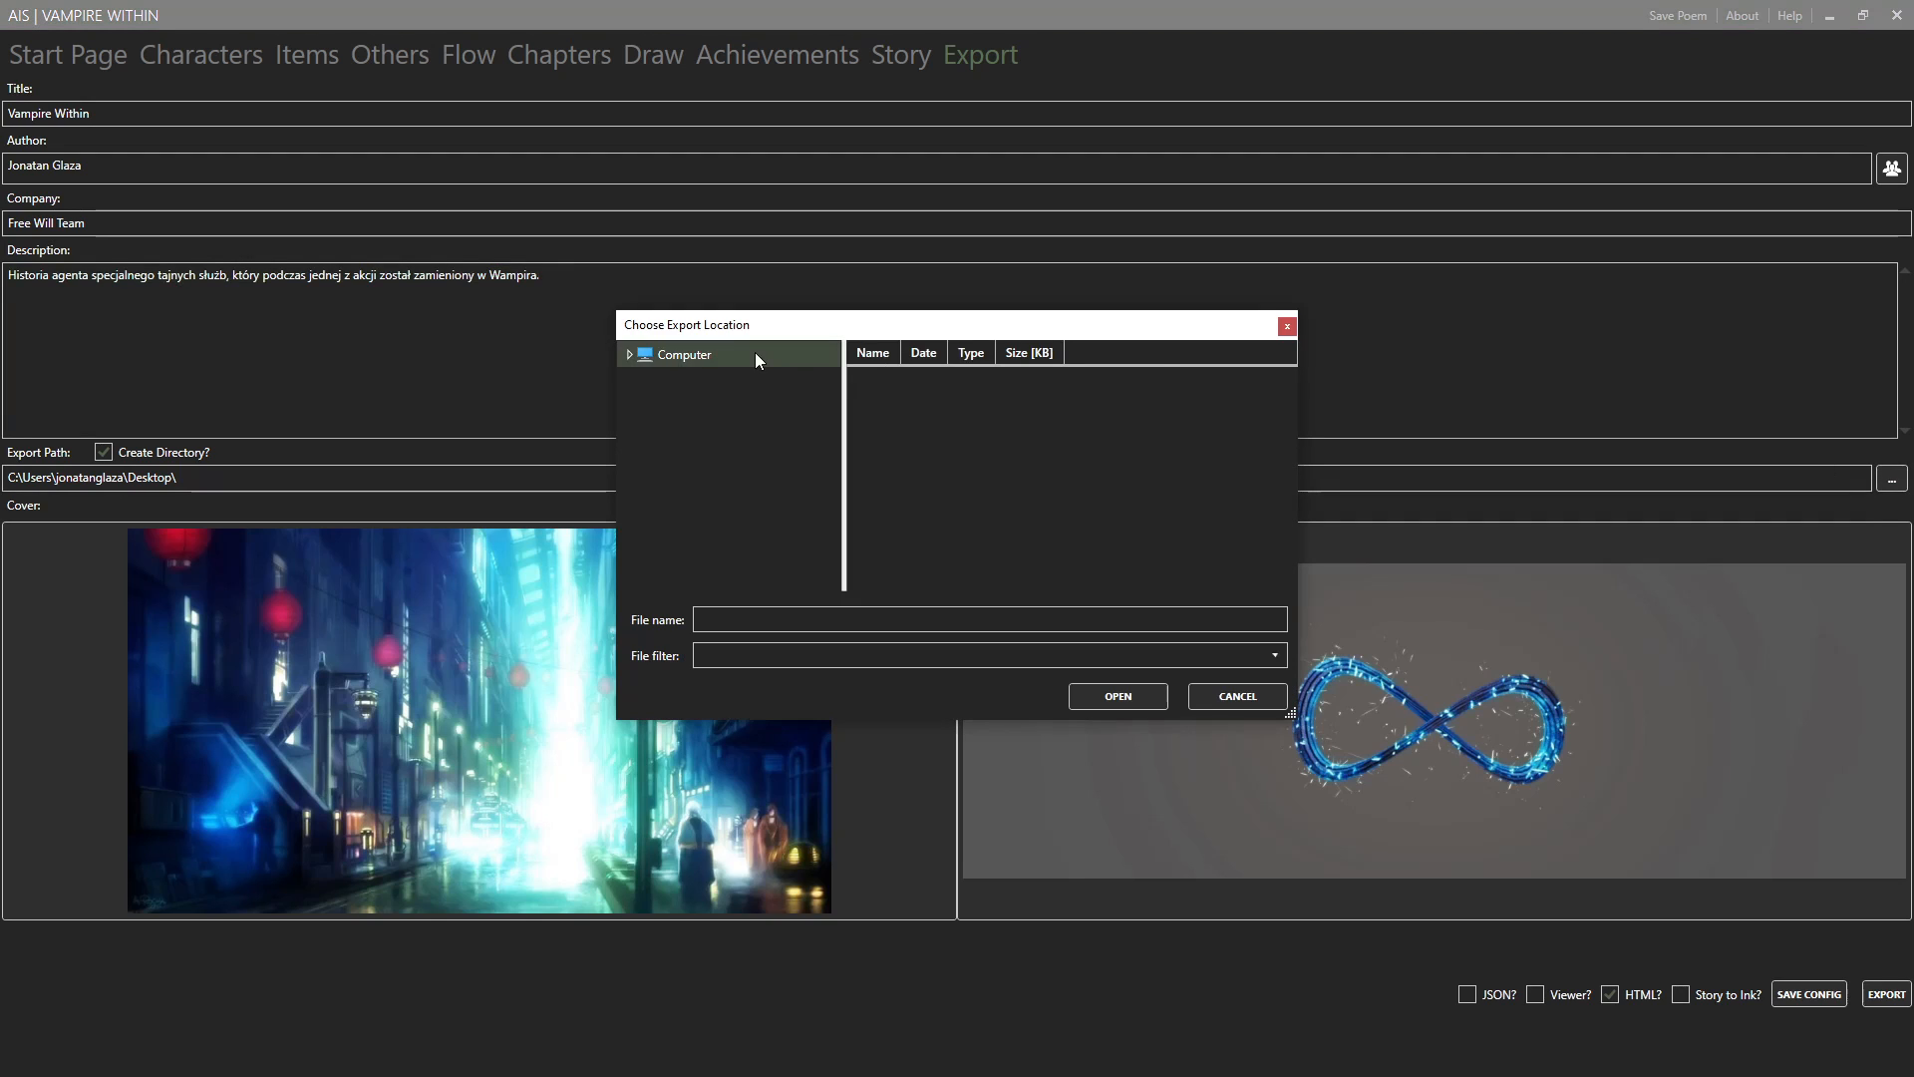
{"action": "left_click", "coordinate": [631, 354]}
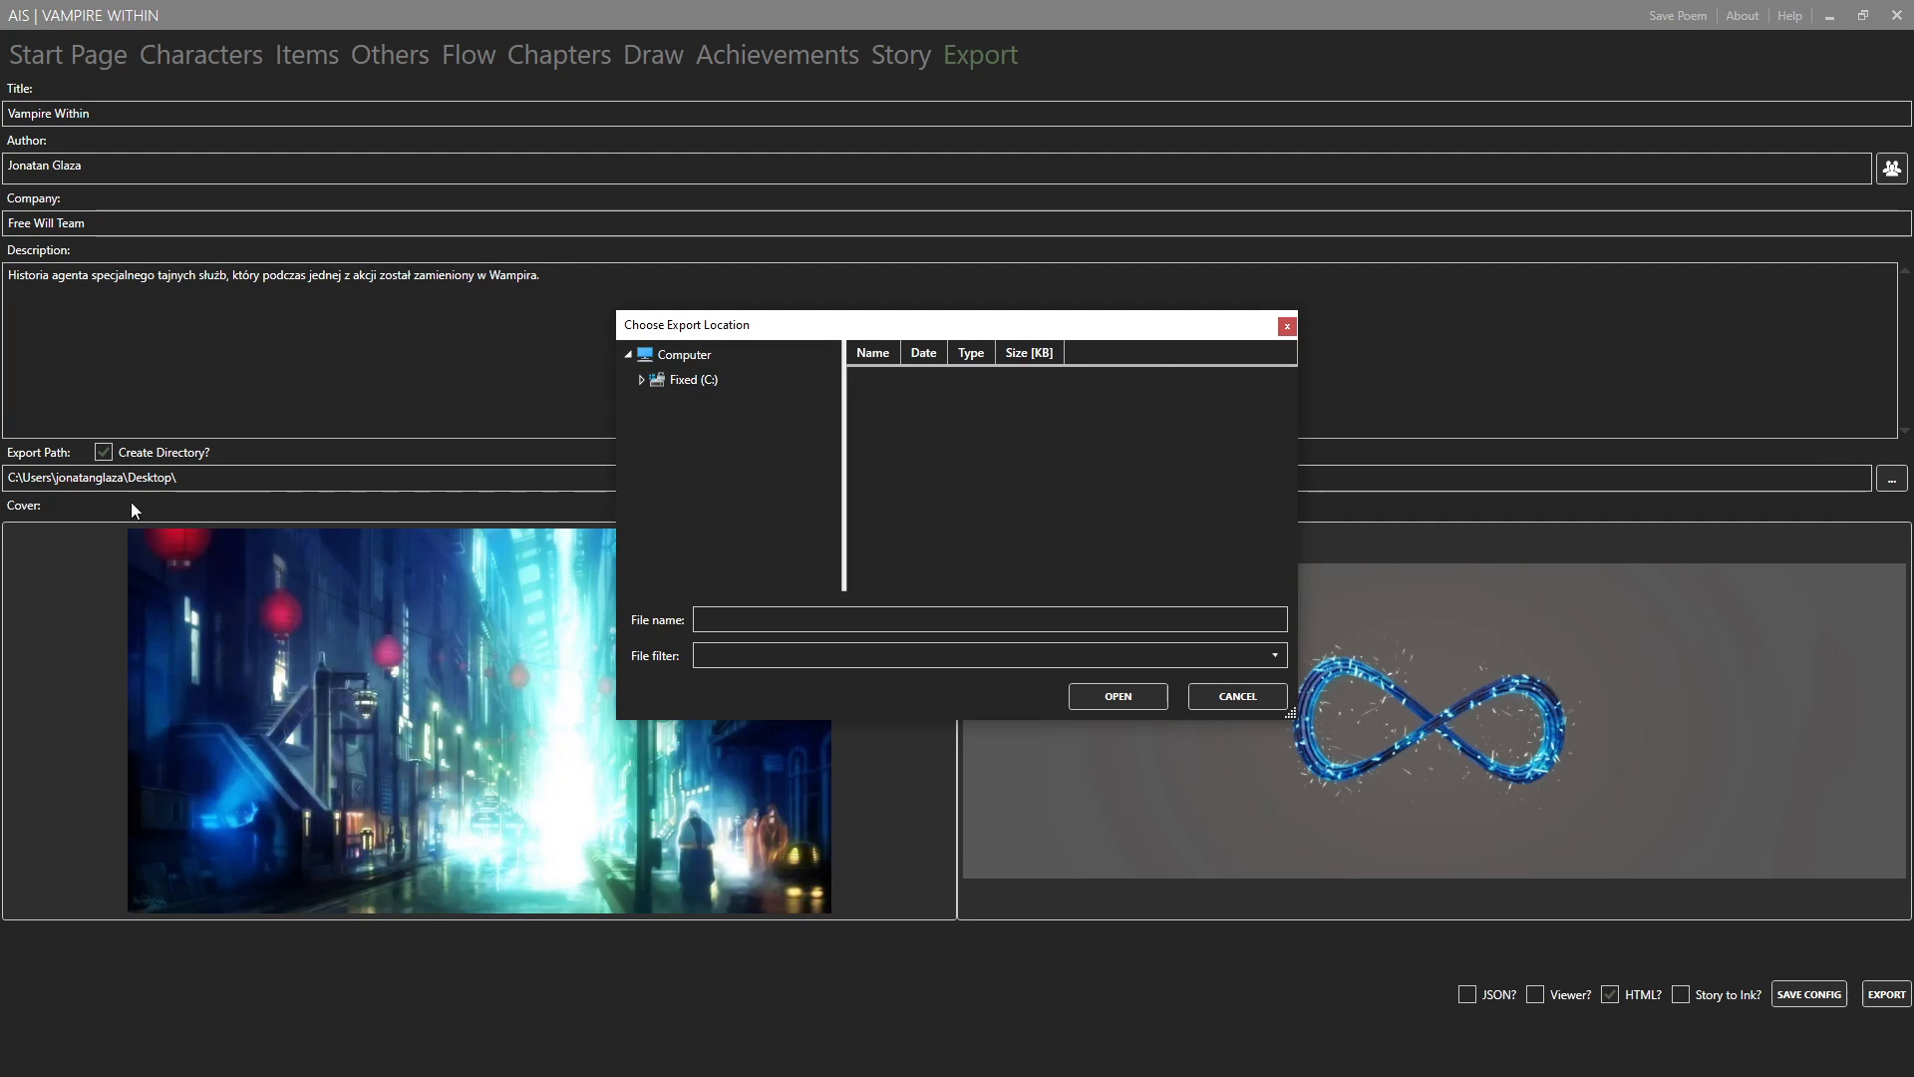
{"action": "left_click", "coordinate": [642, 380]}
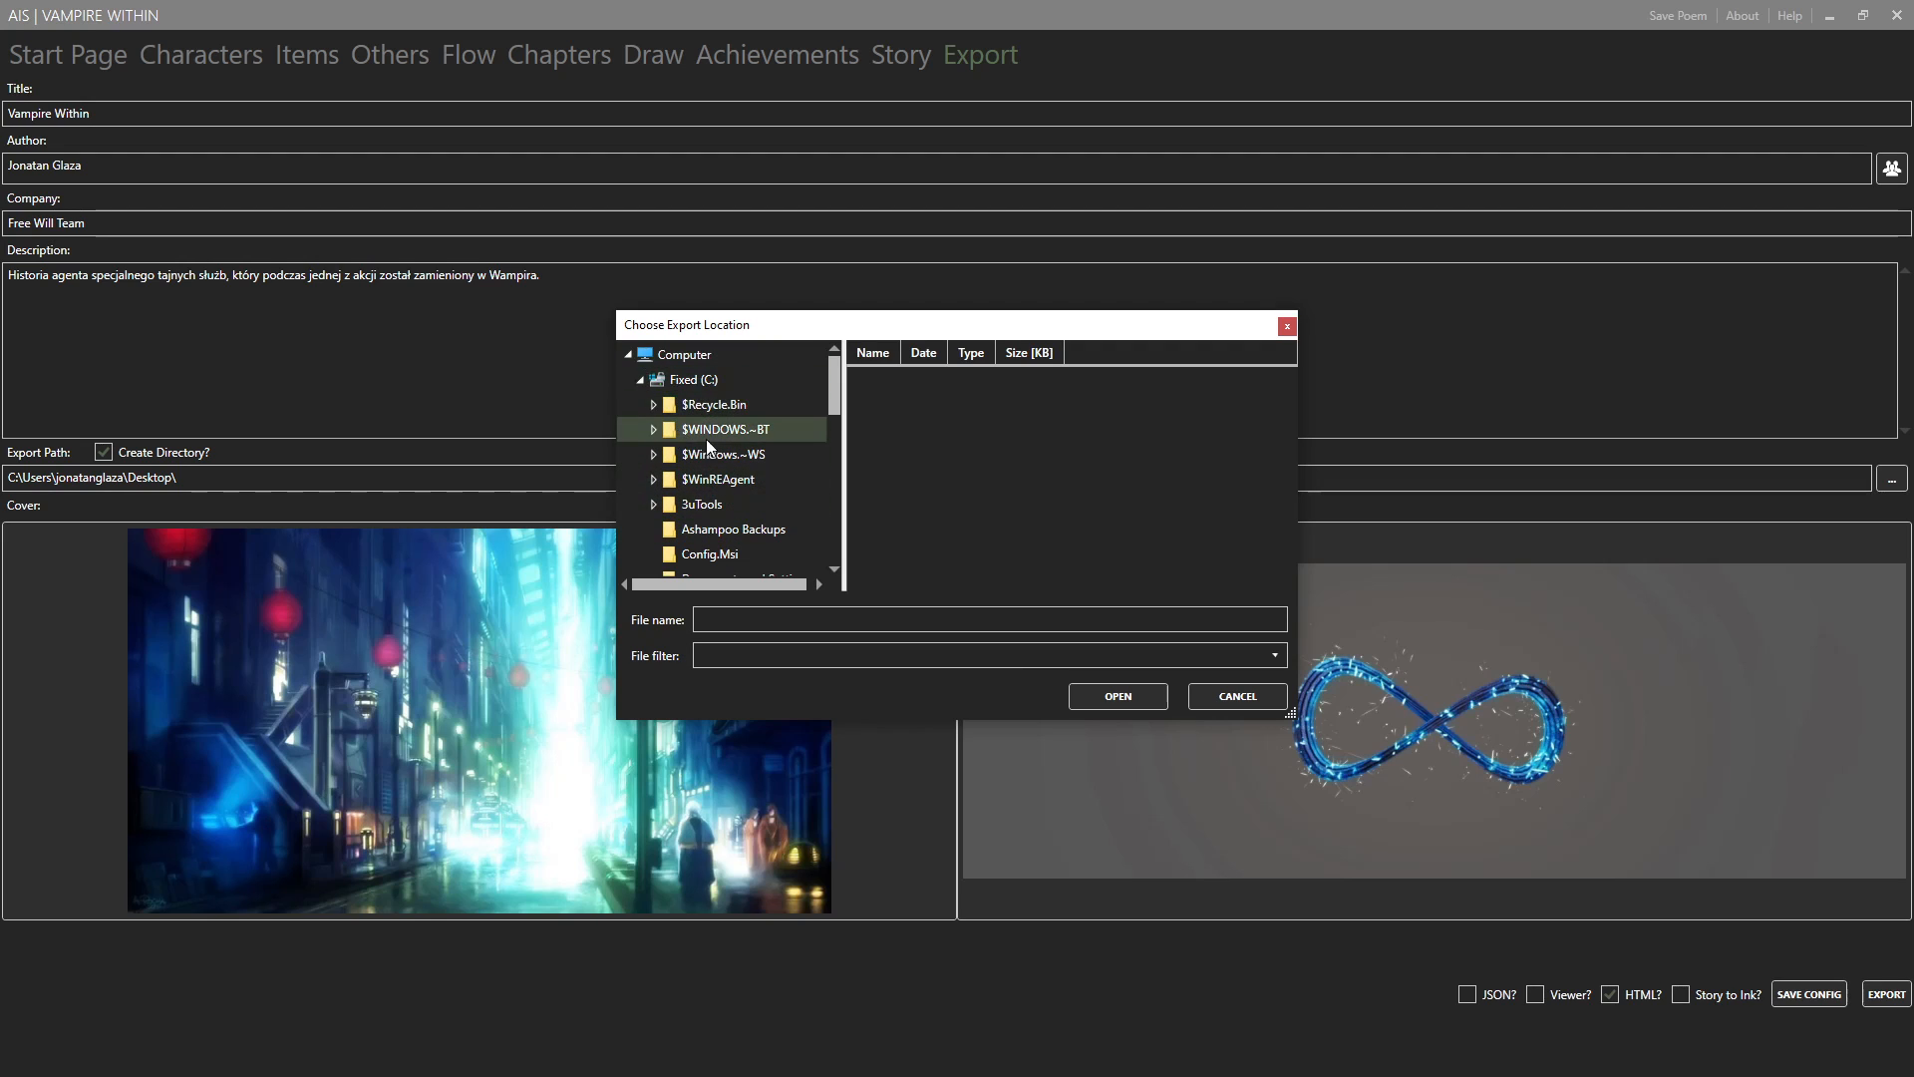
{"action": "left_click", "coordinate": [721, 504]}
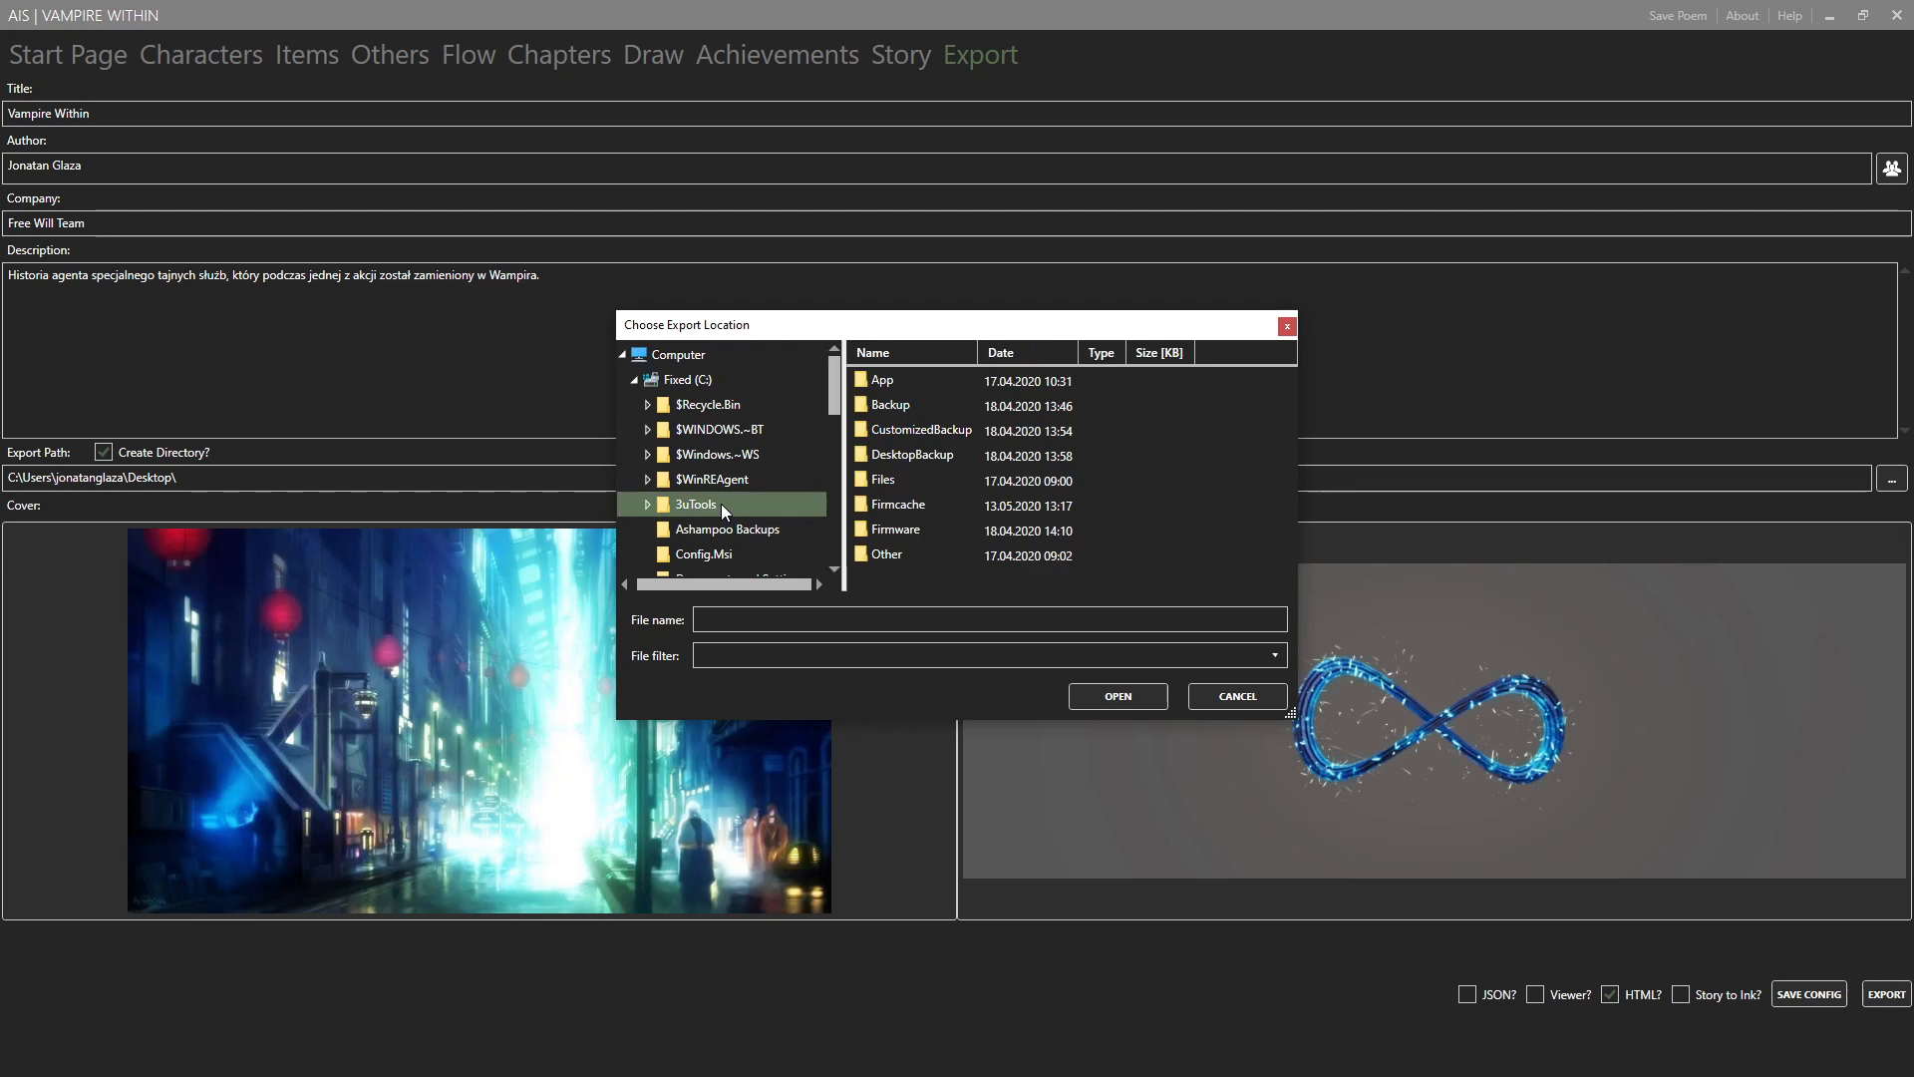
{"action": "left_click", "coordinate": [933, 412]}
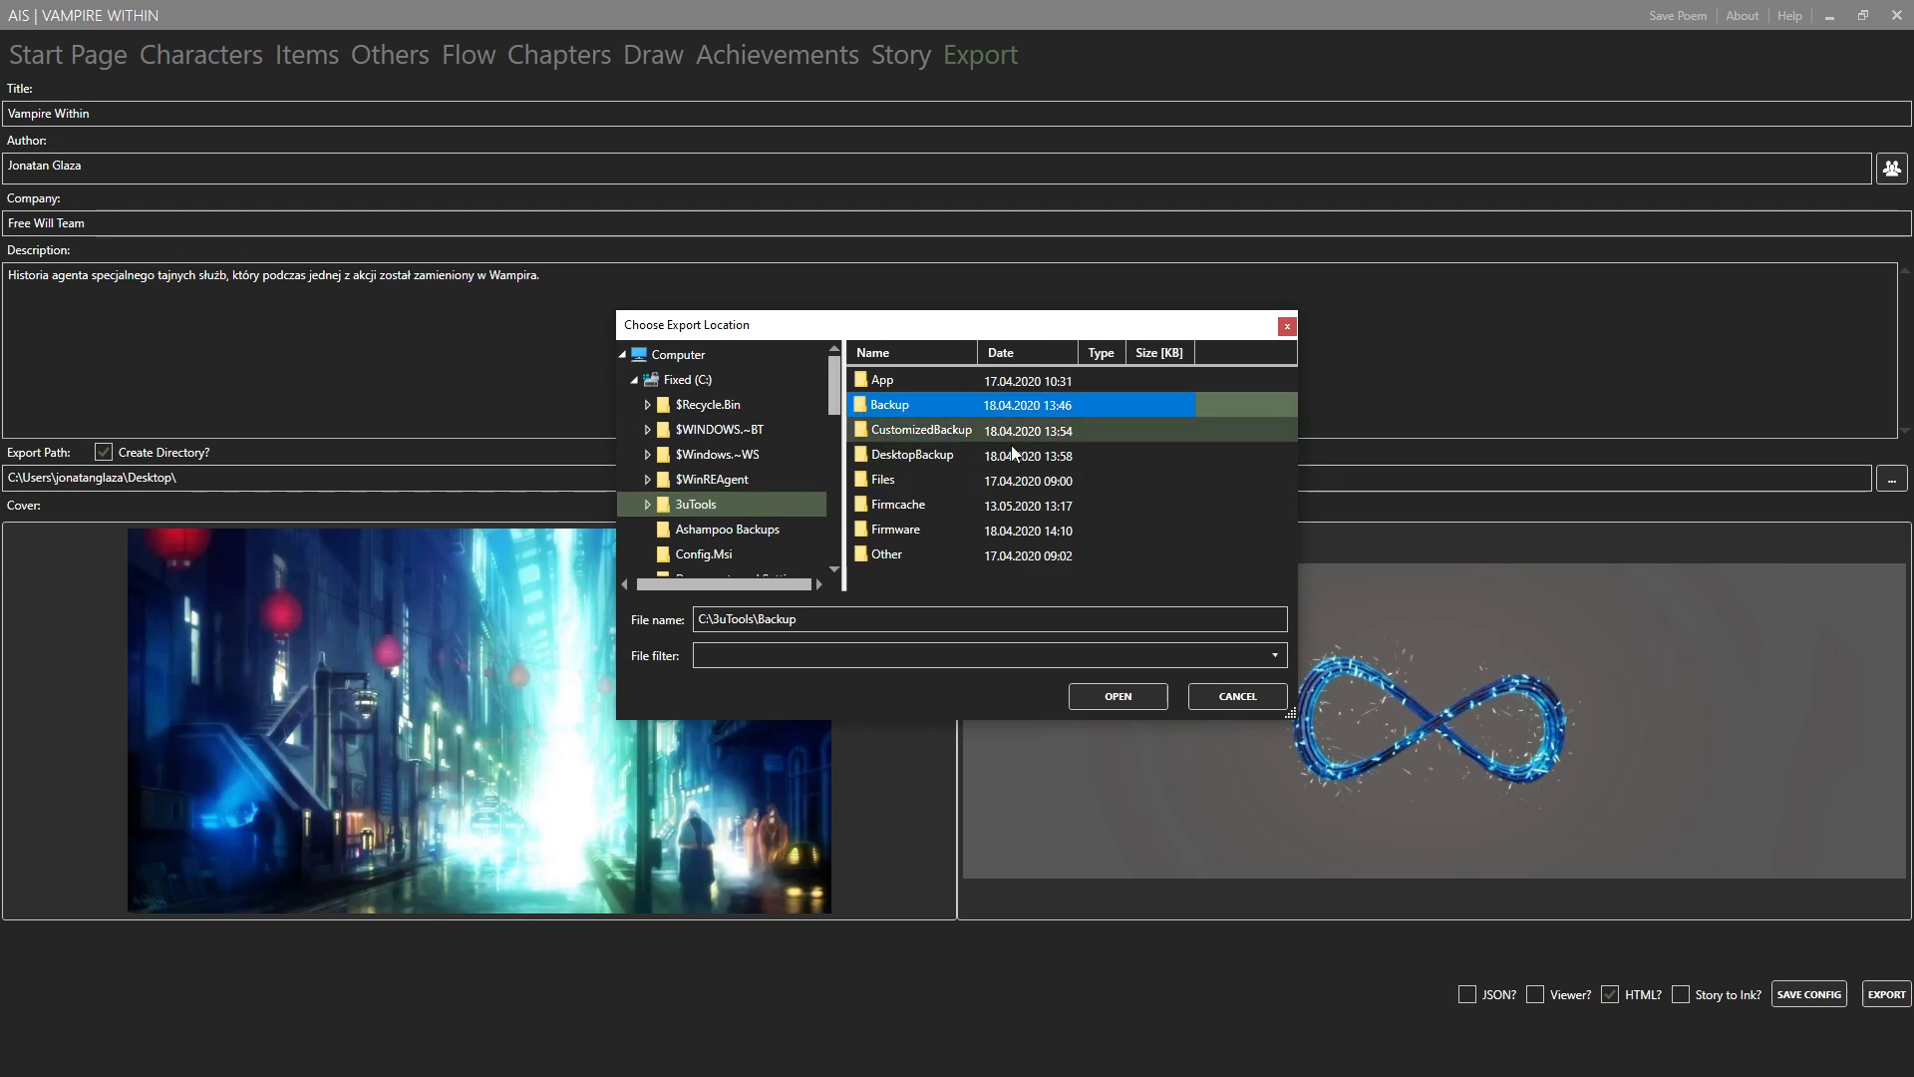
{"action": "left_click", "coordinate": [925, 472]}
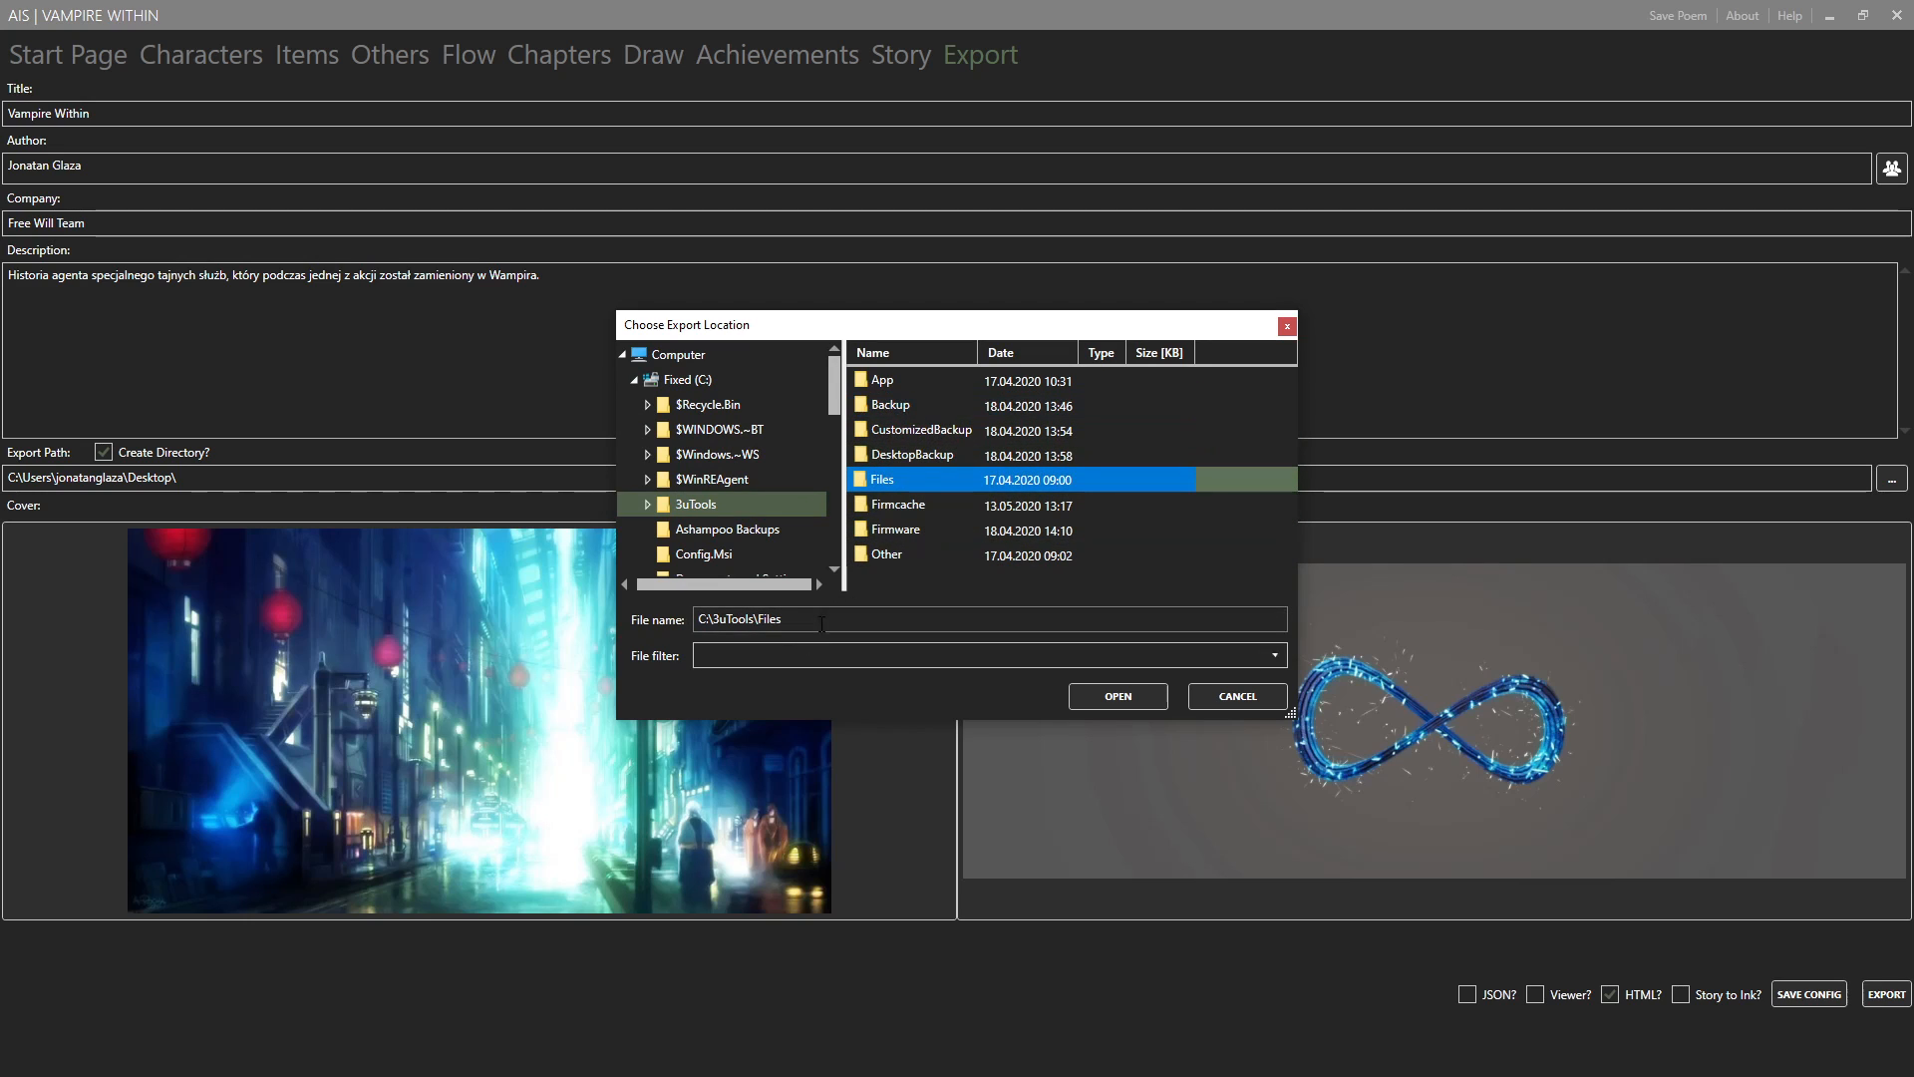
{"action": "left_click_drag", "start_coordinate": [817, 620], "coordinate": [722, 616]}
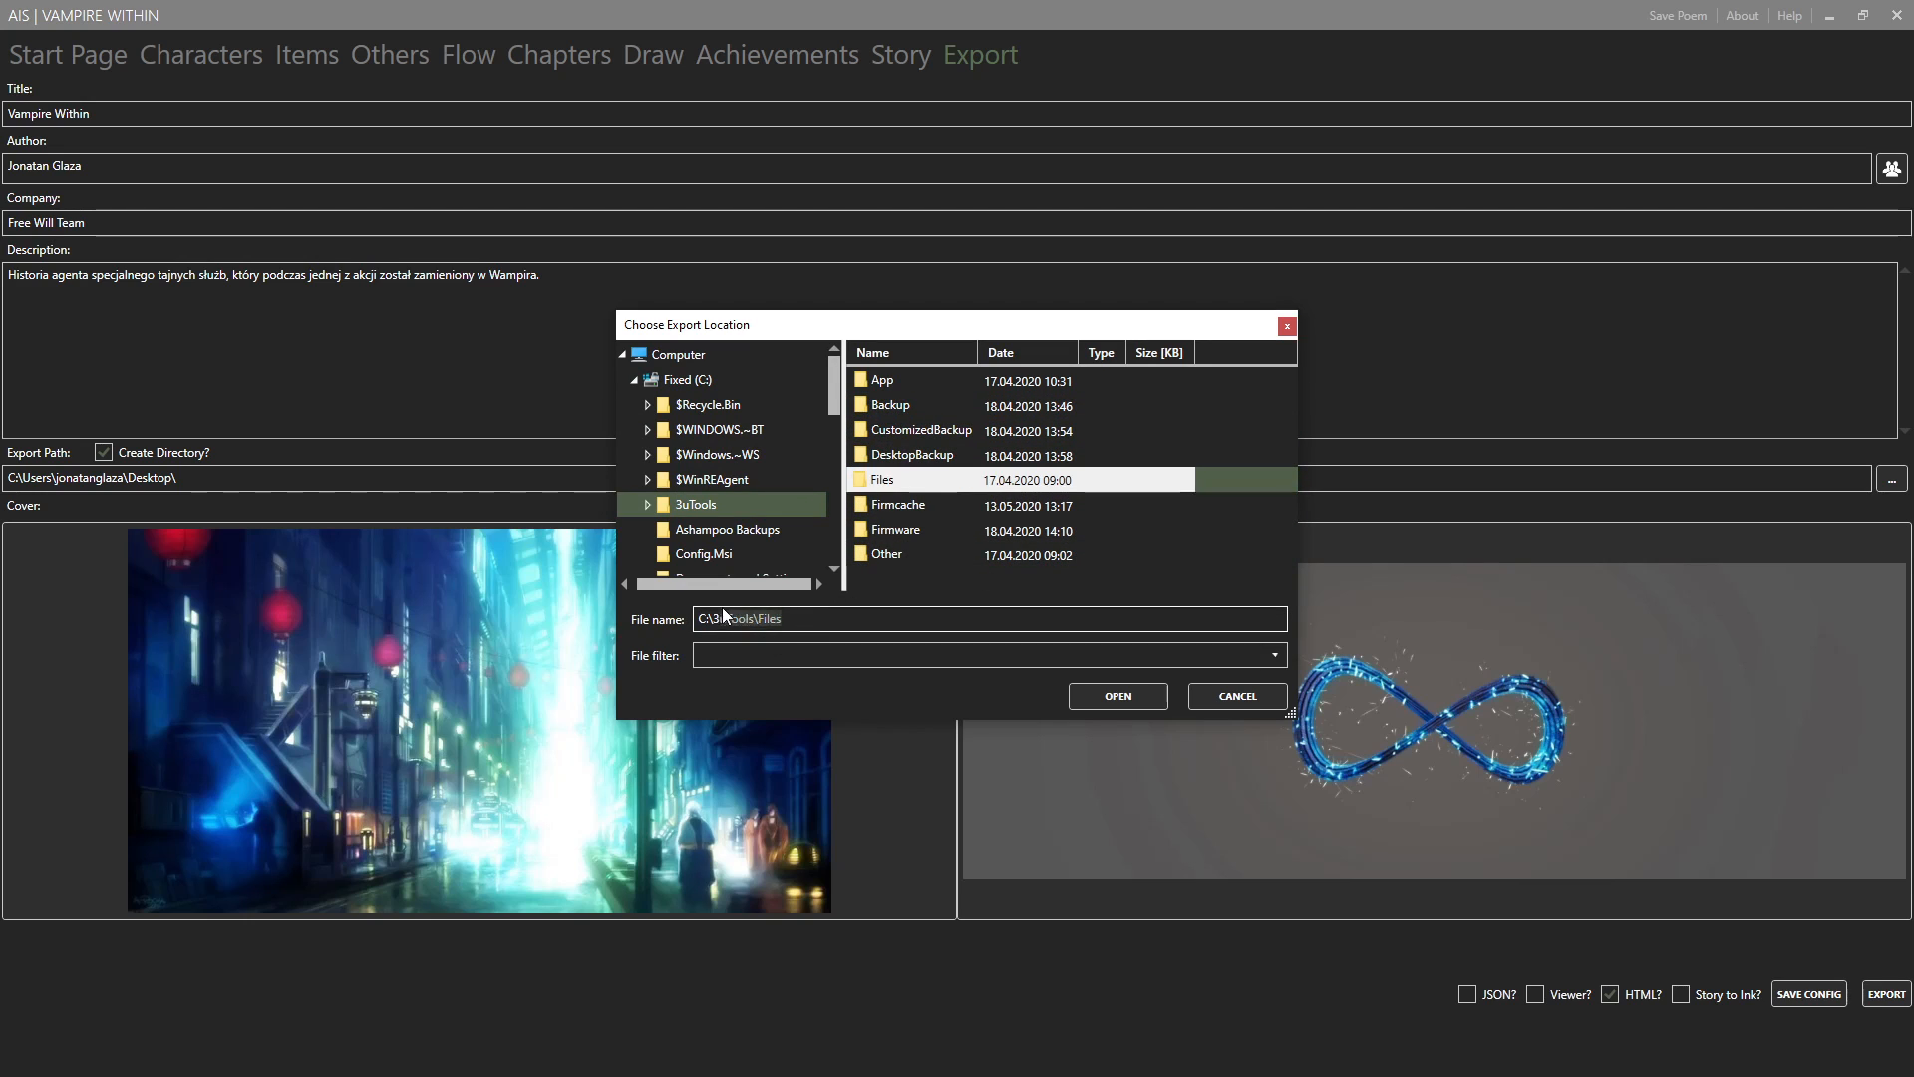
{"action": "left_click", "coordinate": [1241, 696]}
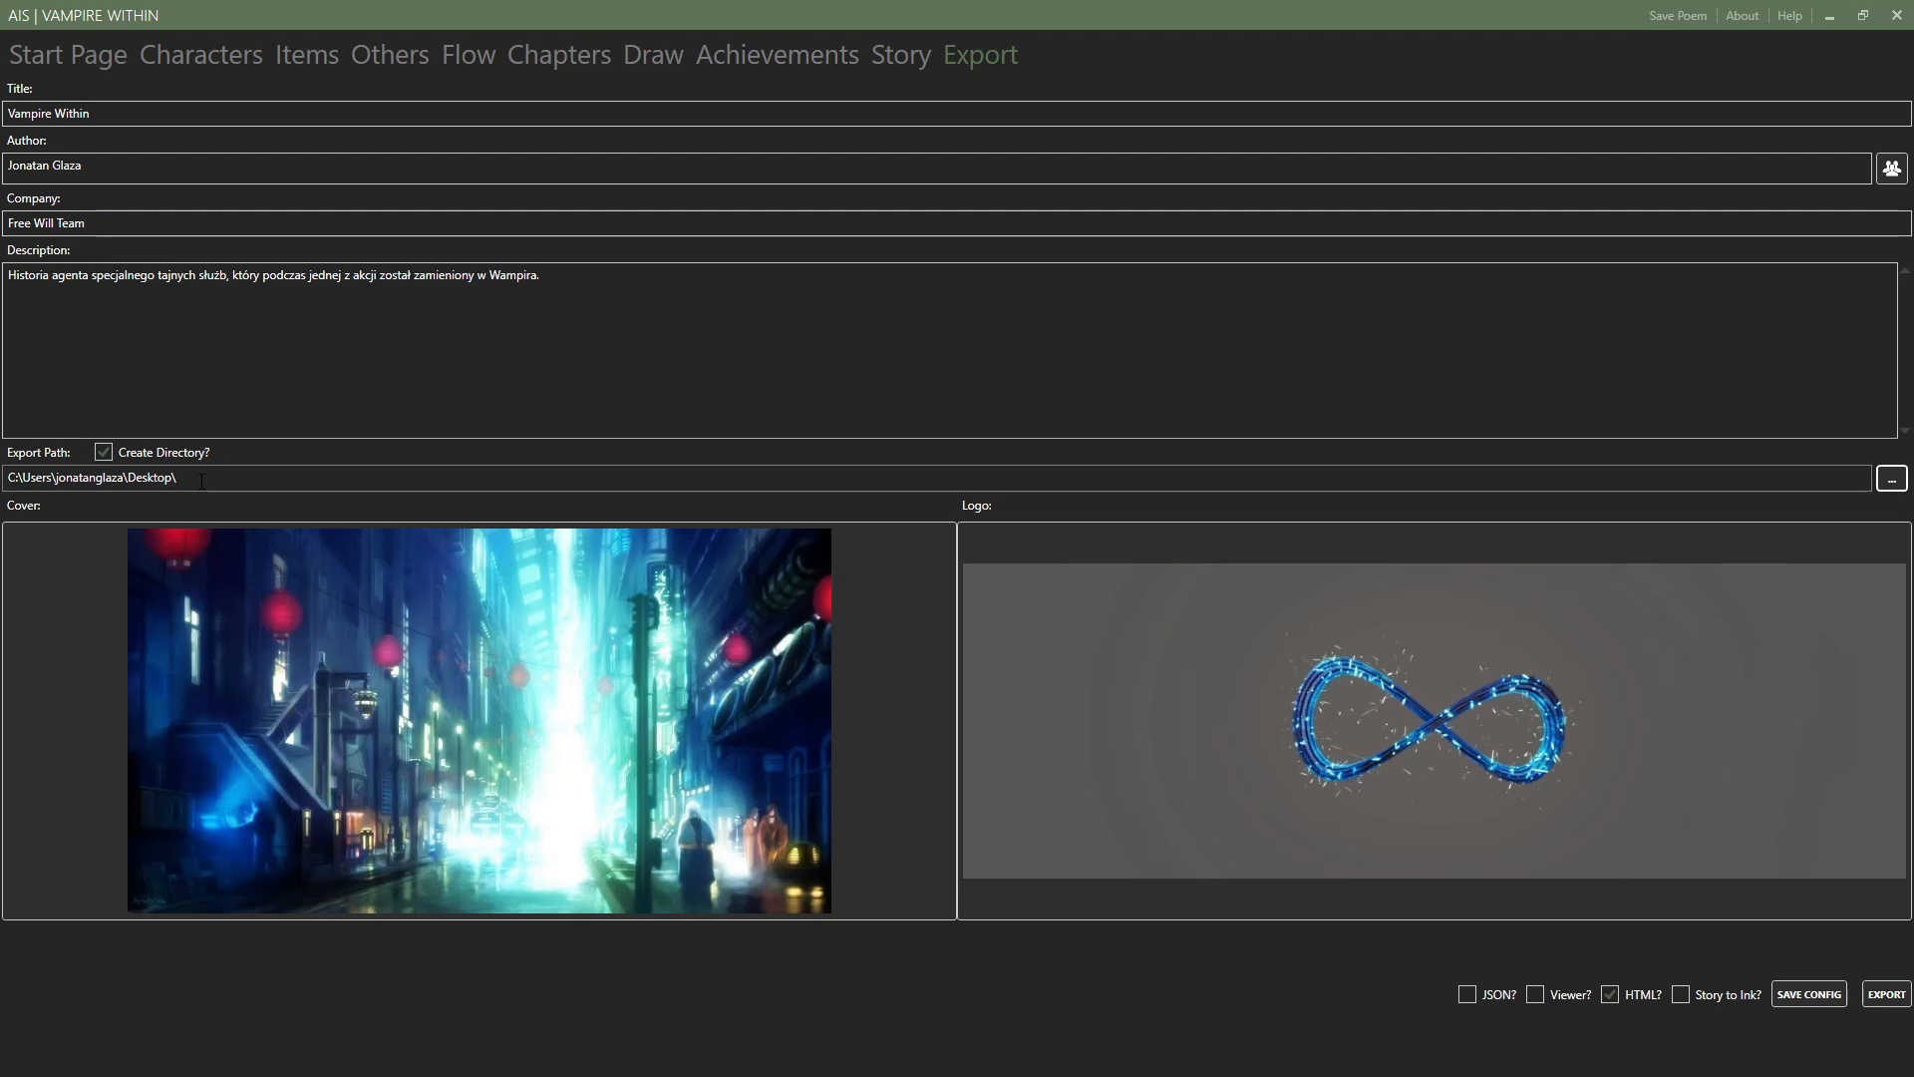
{"action": "left_click_drag", "start_coordinate": [205, 477], "coordinate": [4, 479]}
{"action": "left_click", "coordinate": [259, 479]}
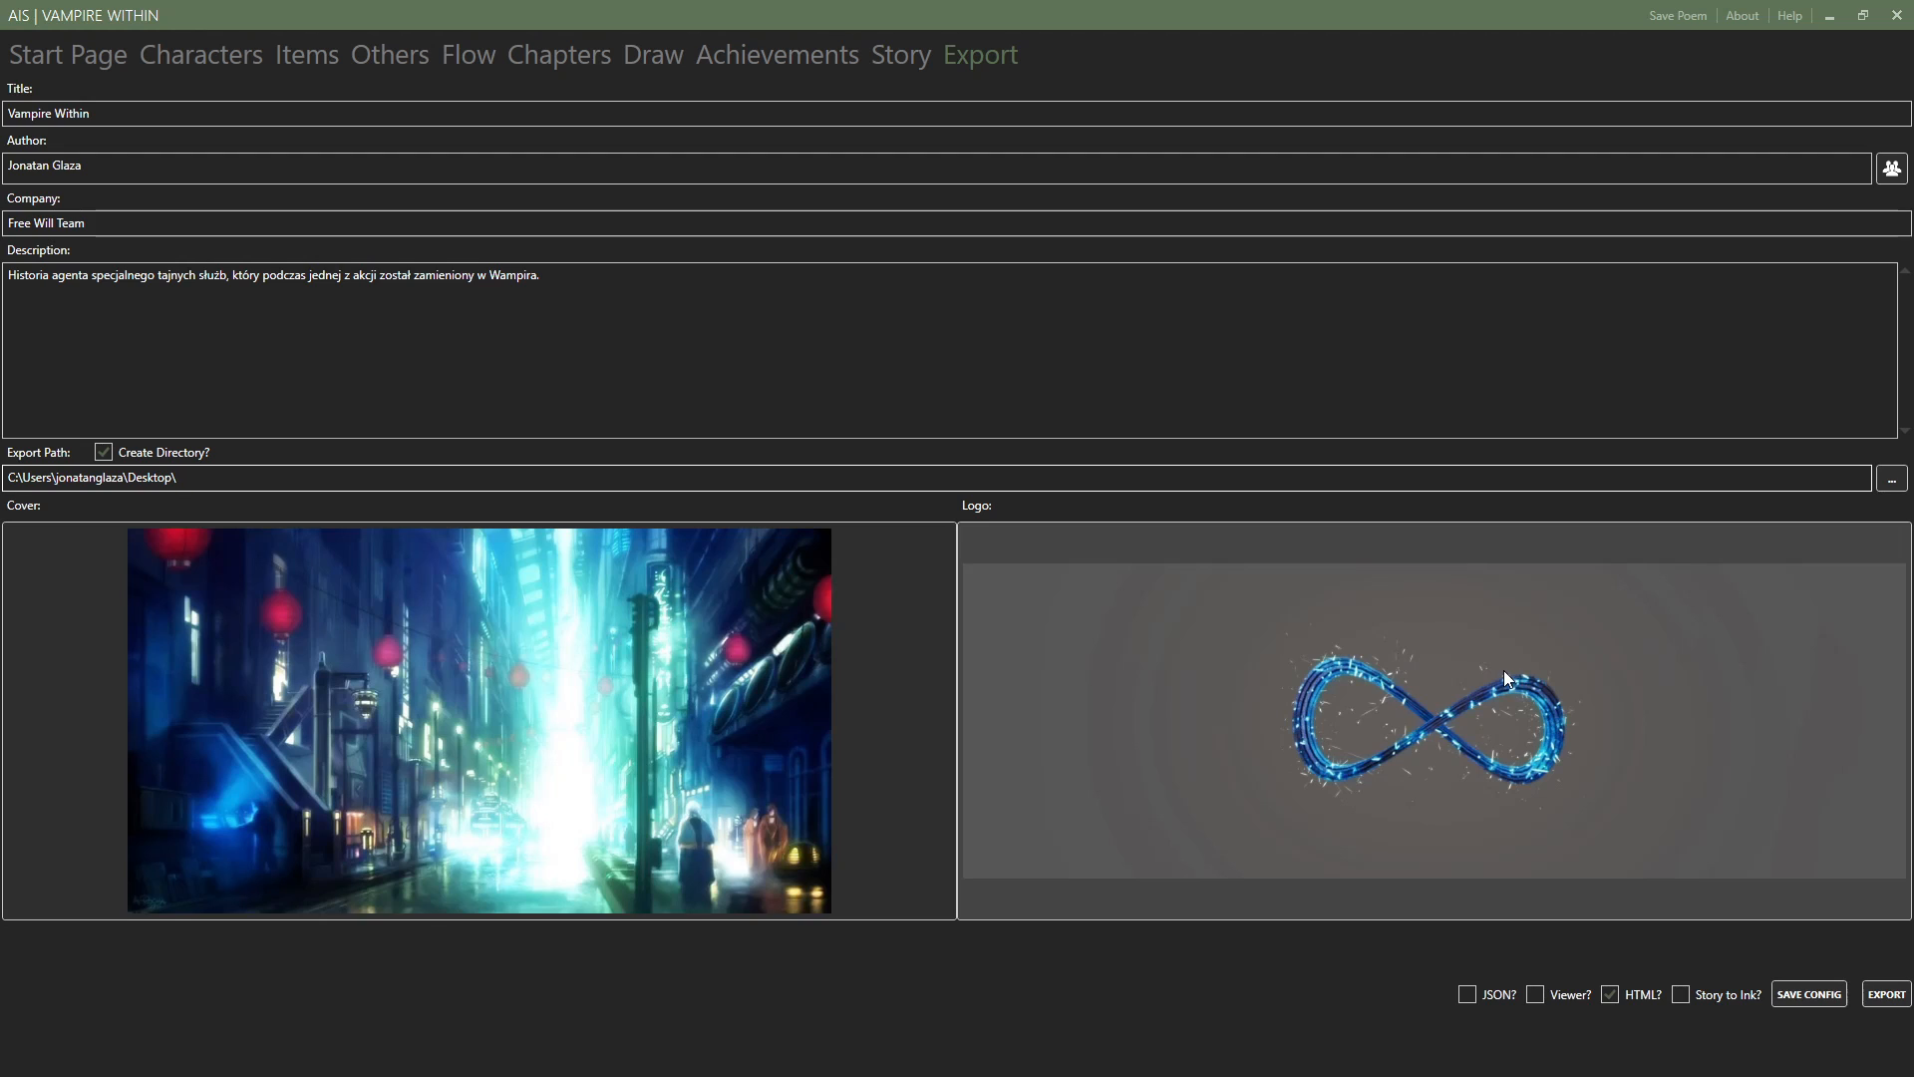
Open and cancel the logo image picker, and view the poems on the Start Page before returning to the export settings.
{"action": "left_click", "coordinate": [1283, 674]}
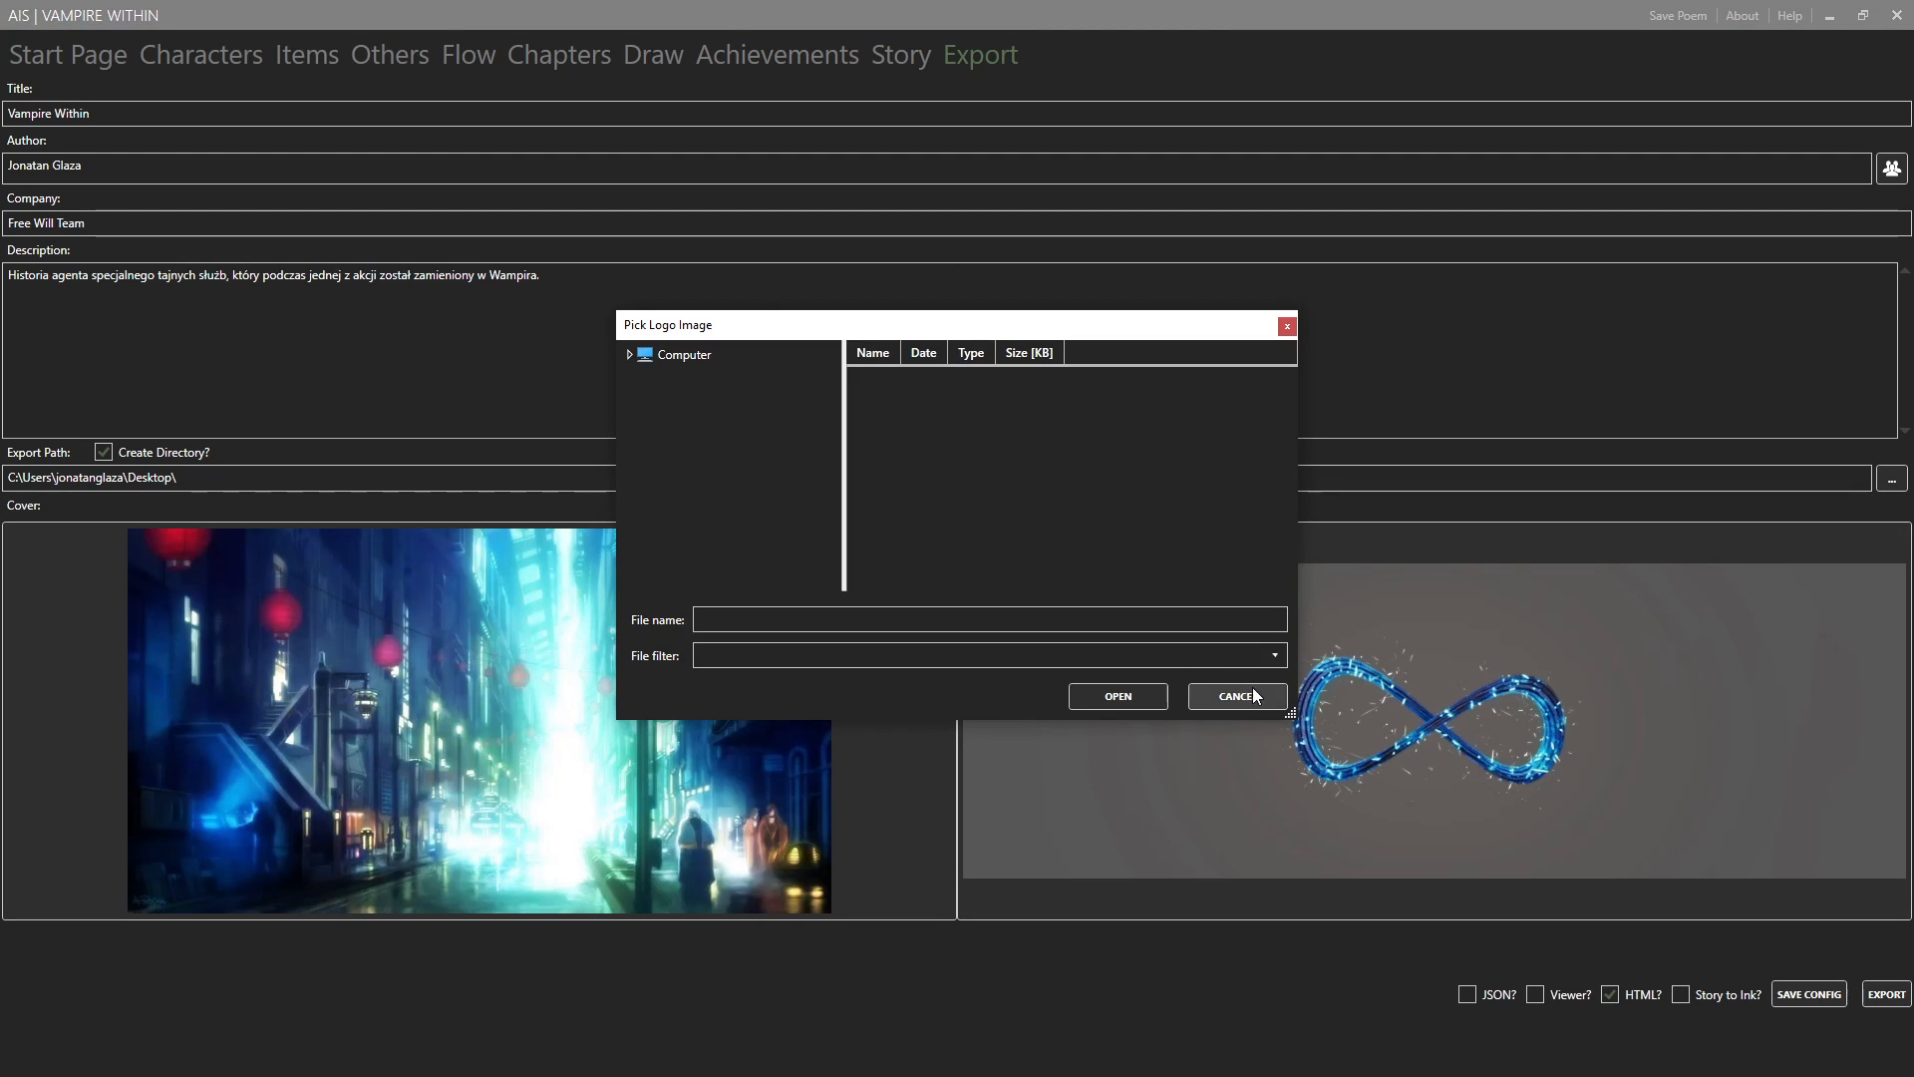
{"action": "left_click", "coordinate": [1254, 697]}
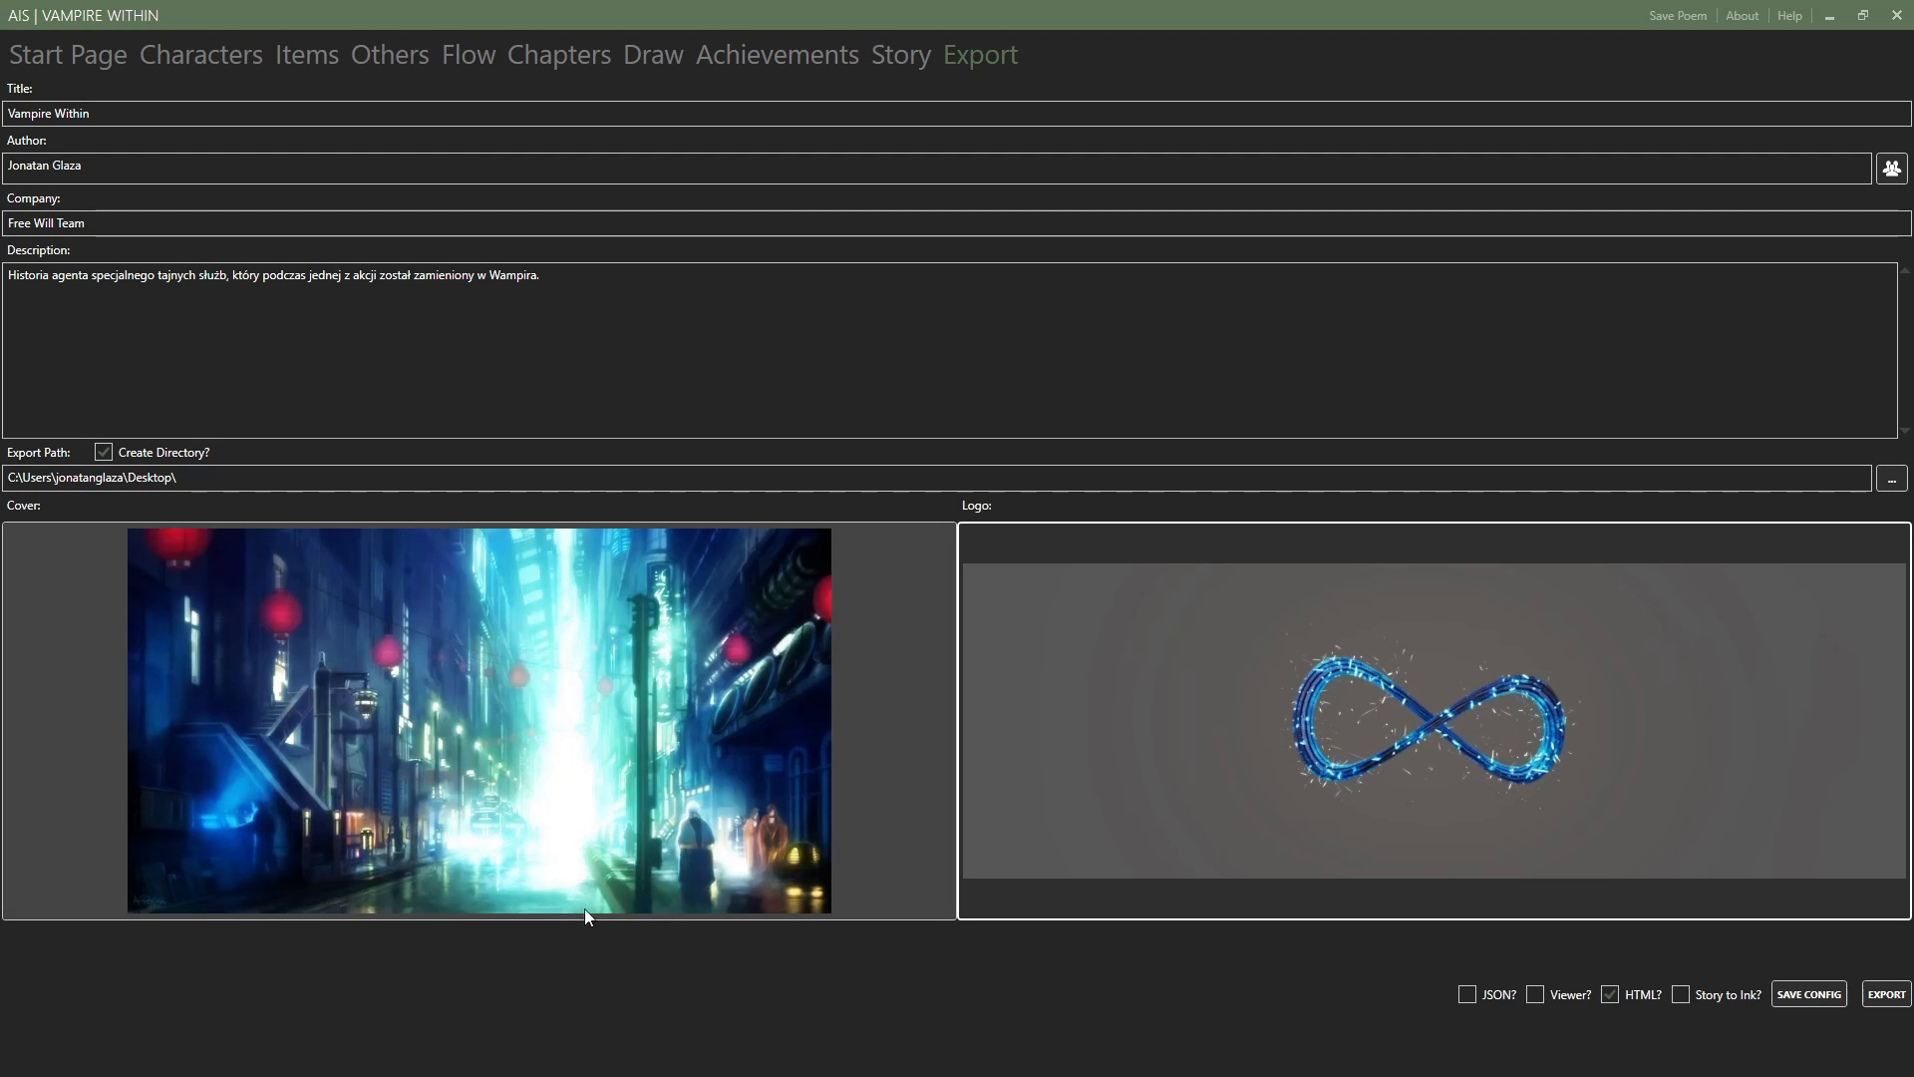
{"action": "left_click", "coordinate": [58, 67]}
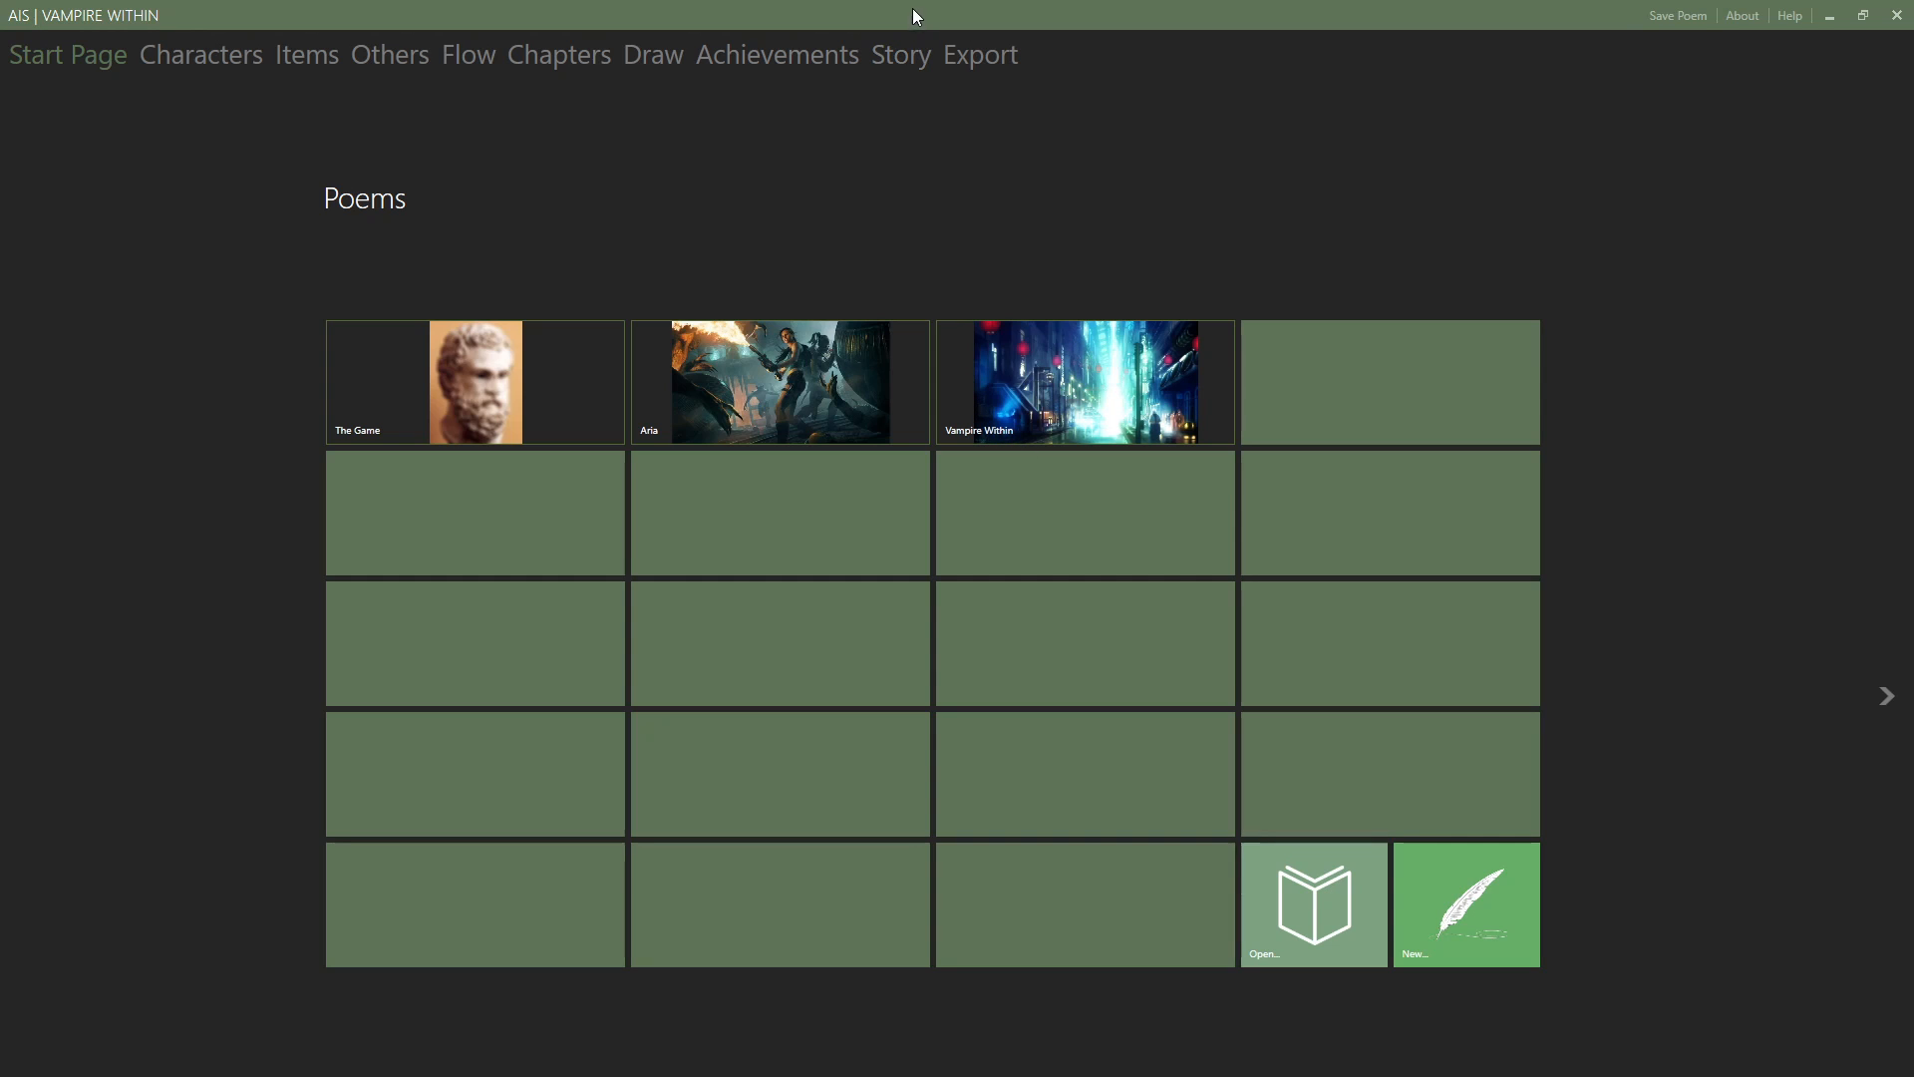
{"action": "left_click", "coordinate": [990, 58]}
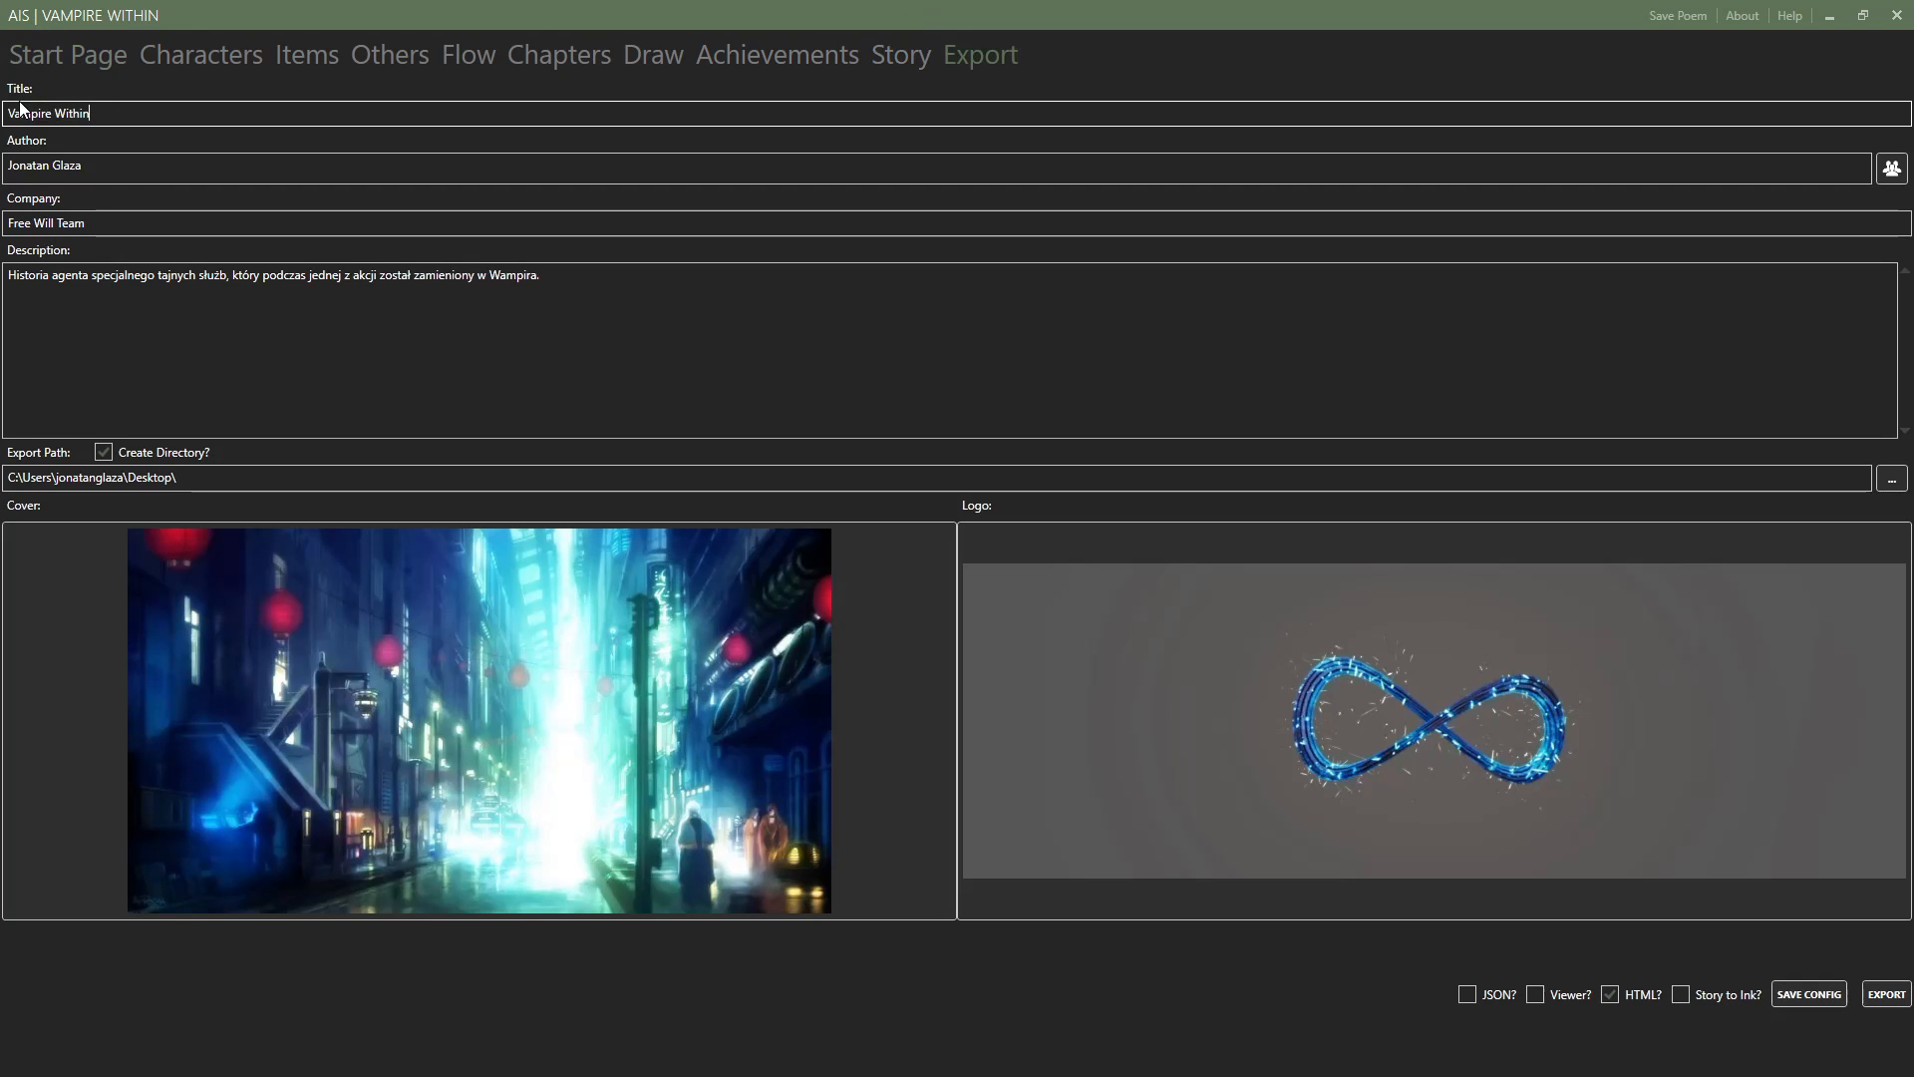
Open the author's details from the export settings and enter the author's phone number.
{"action": "left_click", "coordinate": [135, 164]}
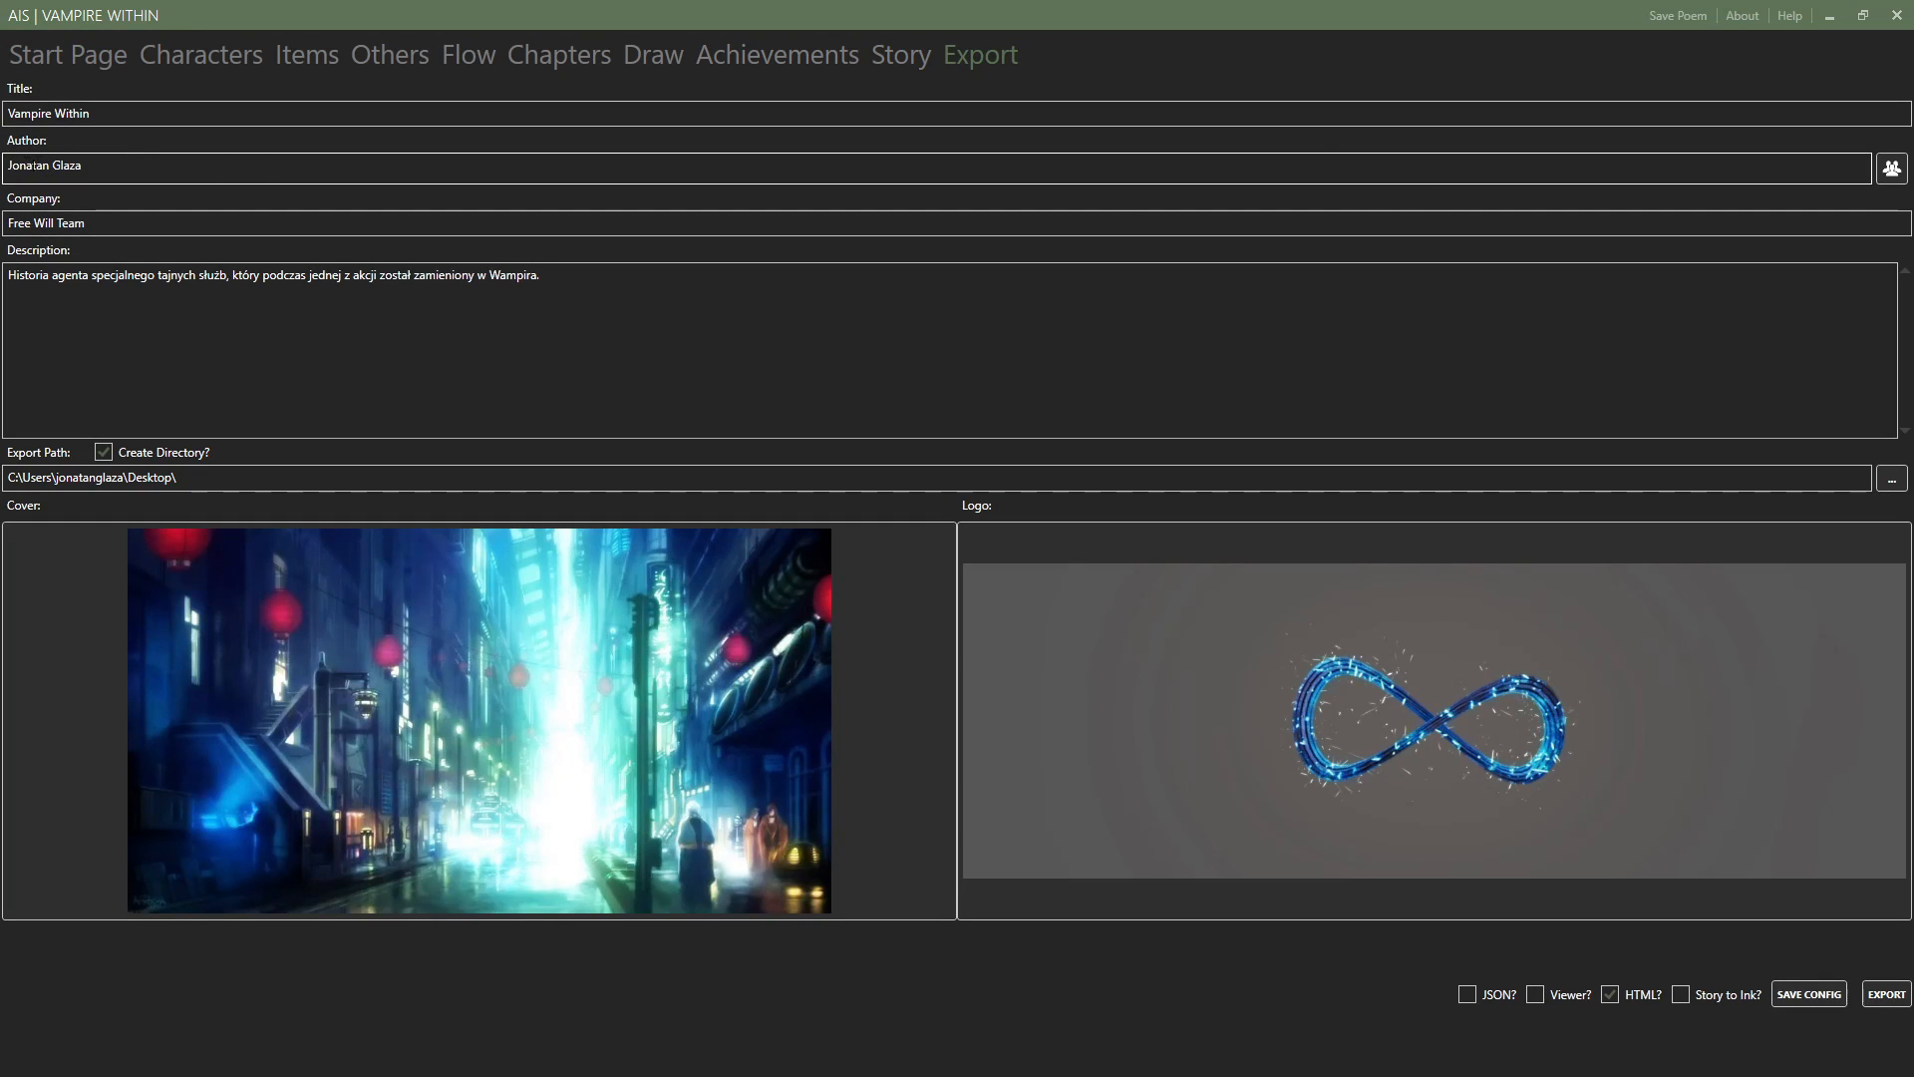
{"action": "left_click_drag", "start_coordinate": [7, 165], "coordinate": [108, 147]}
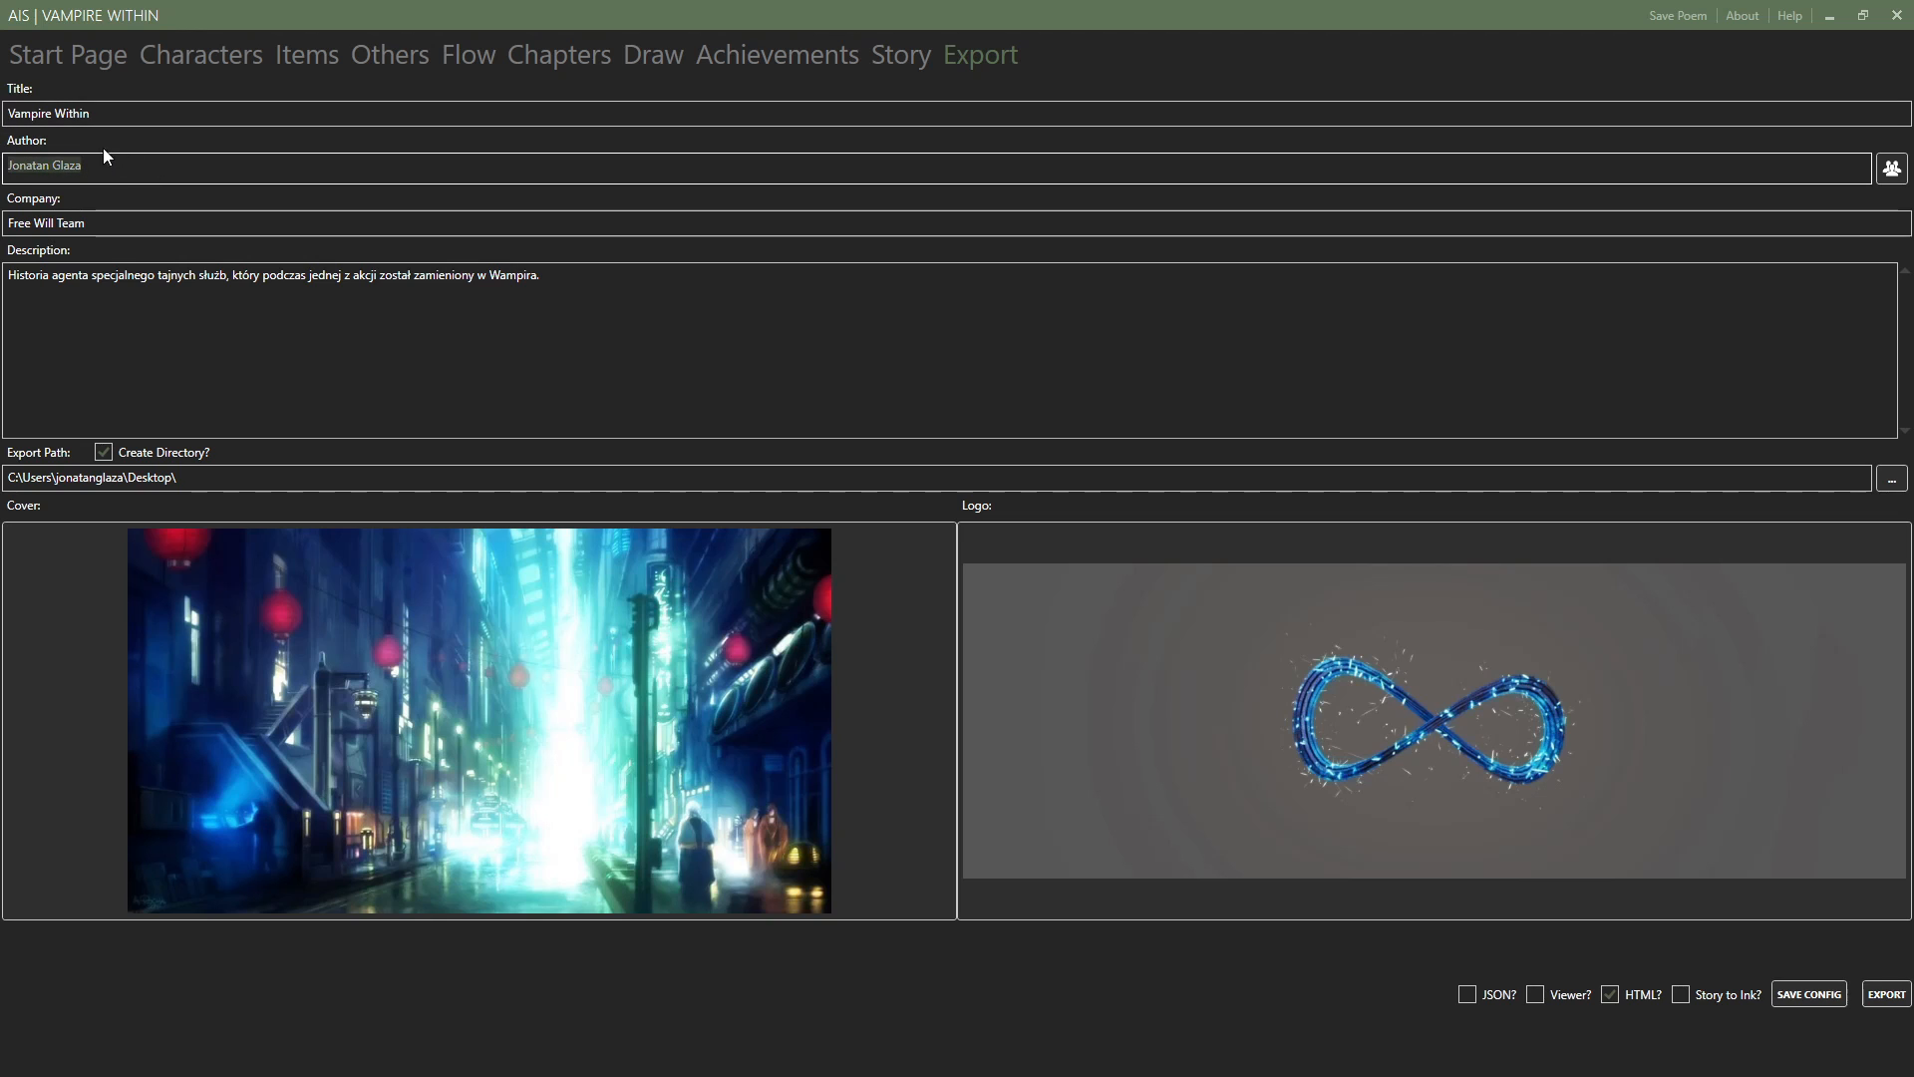
{"action": "left_click", "coordinate": [1892, 175]}
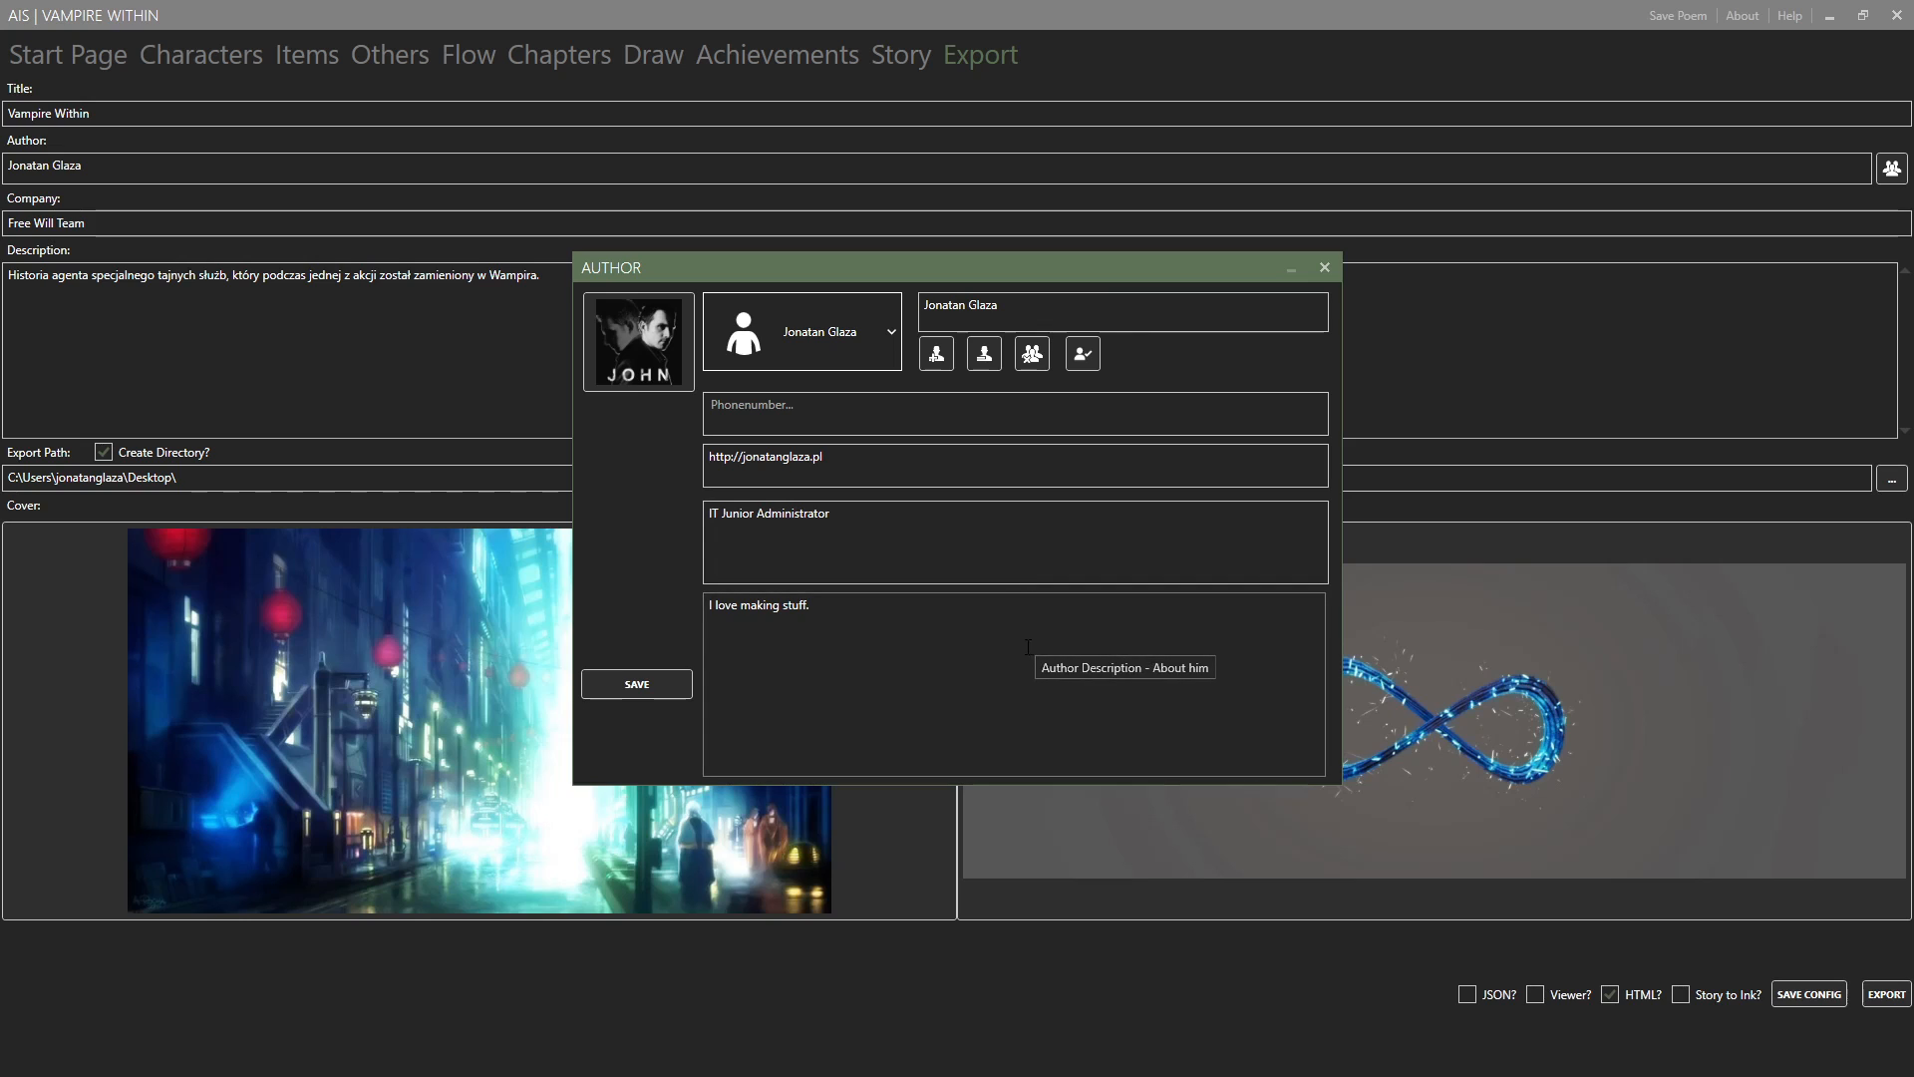
{"action": "left_click", "coordinate": [930, 540]}
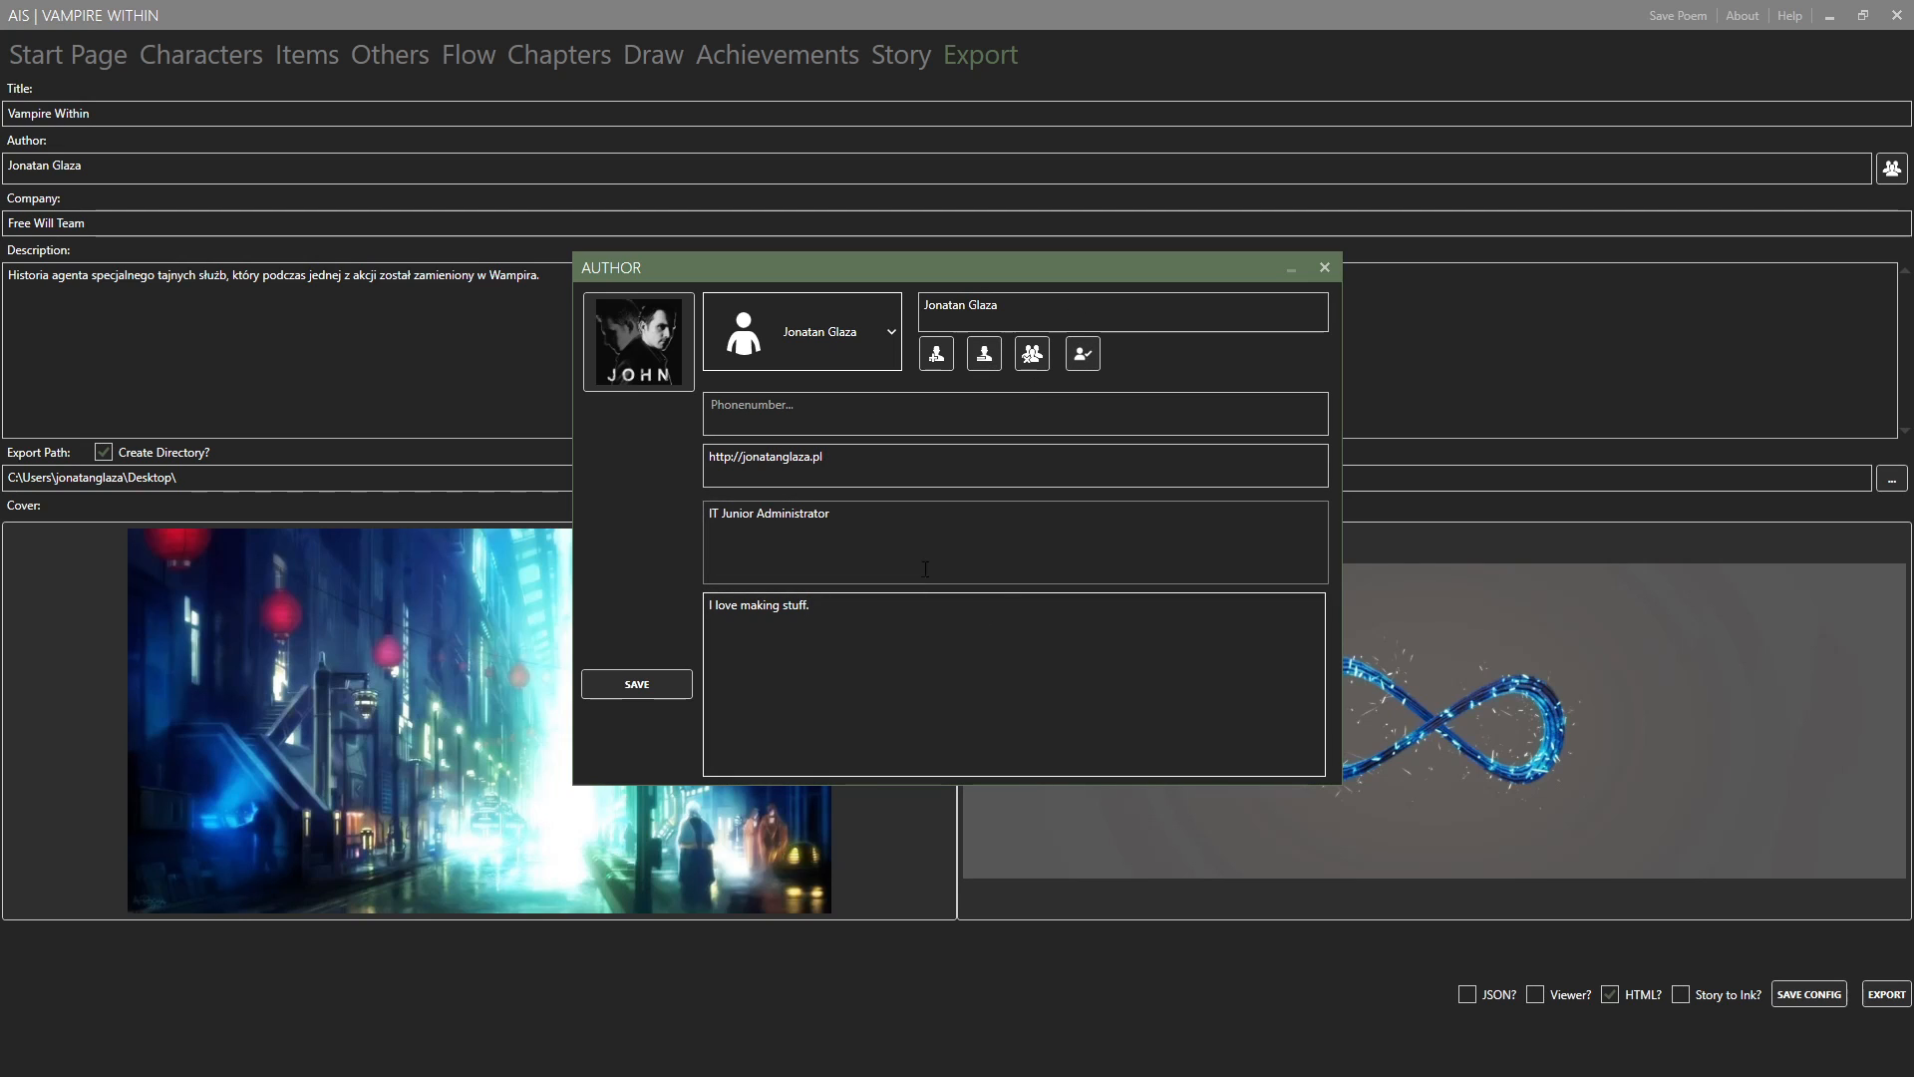
{"action": "left_click", "coordinate": [895, 475]}
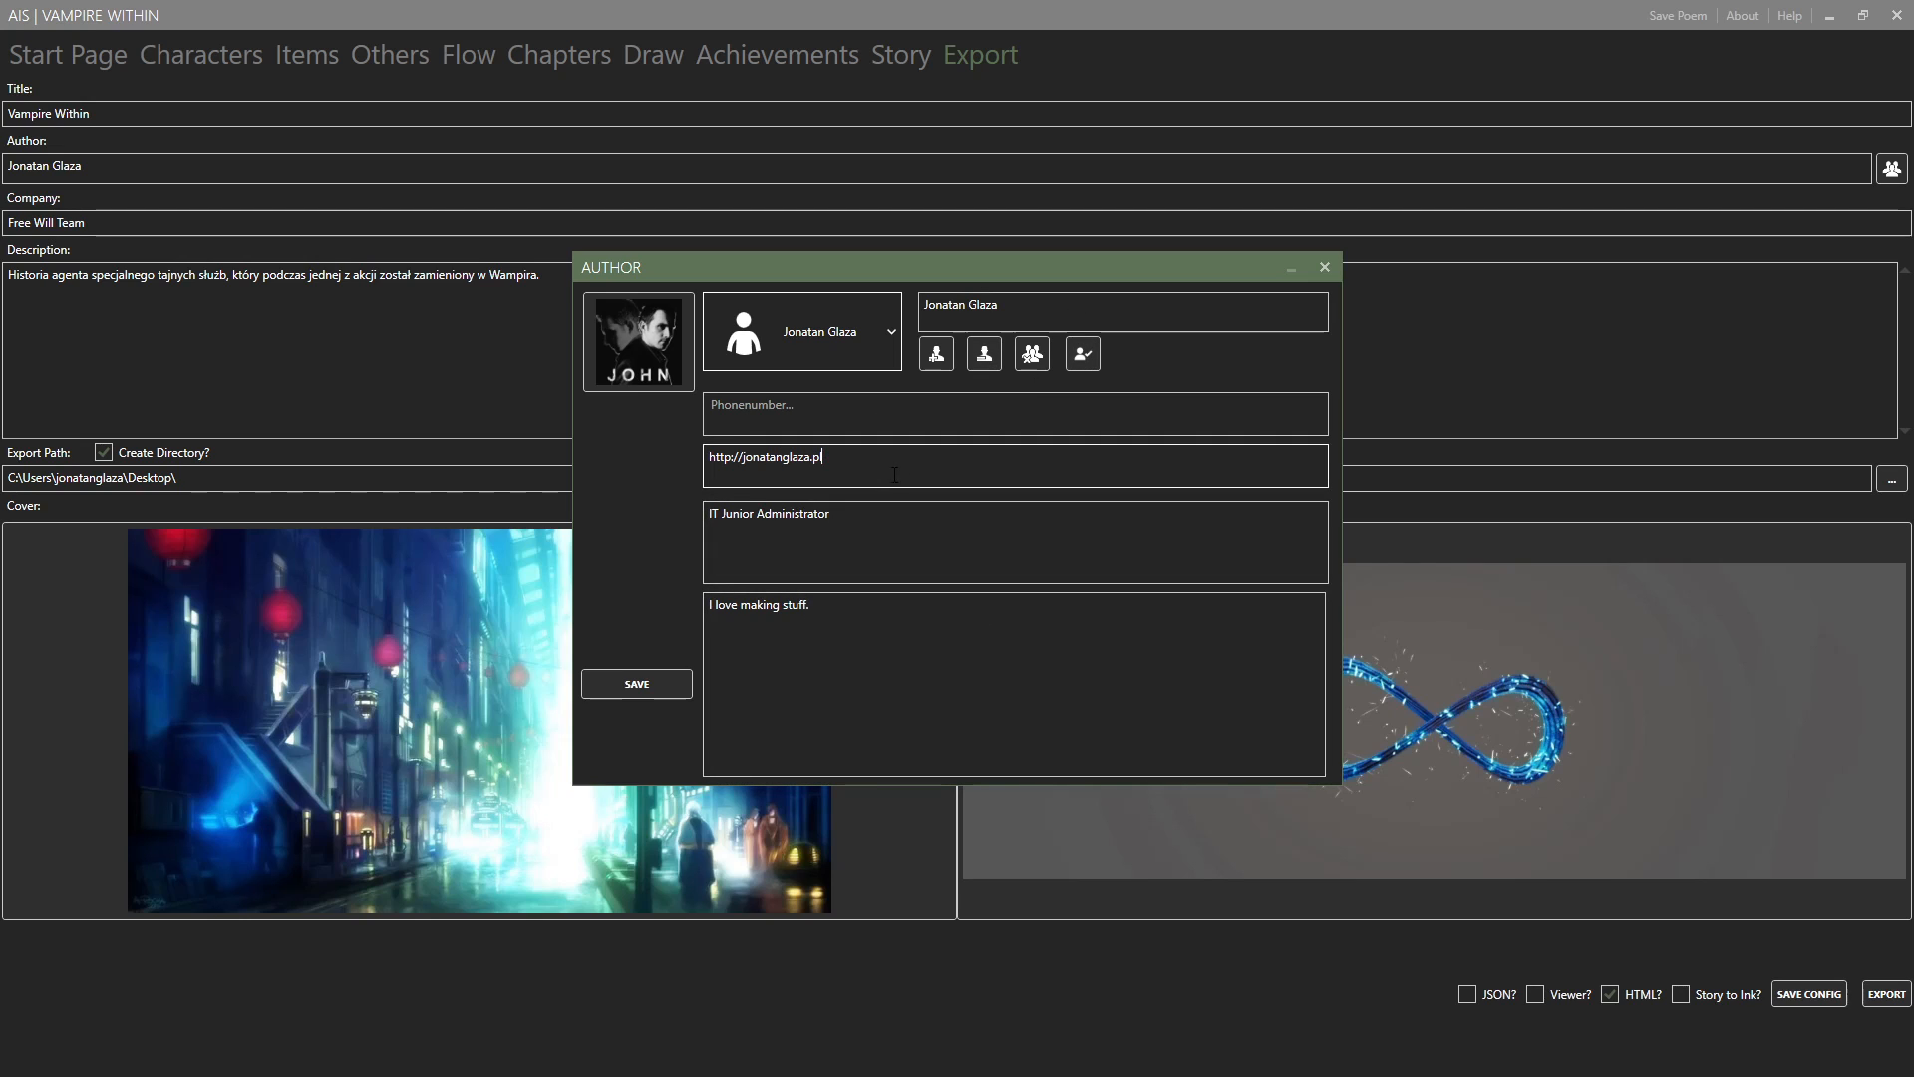
{"action": "left_click", "coordinate": [936, 421]}
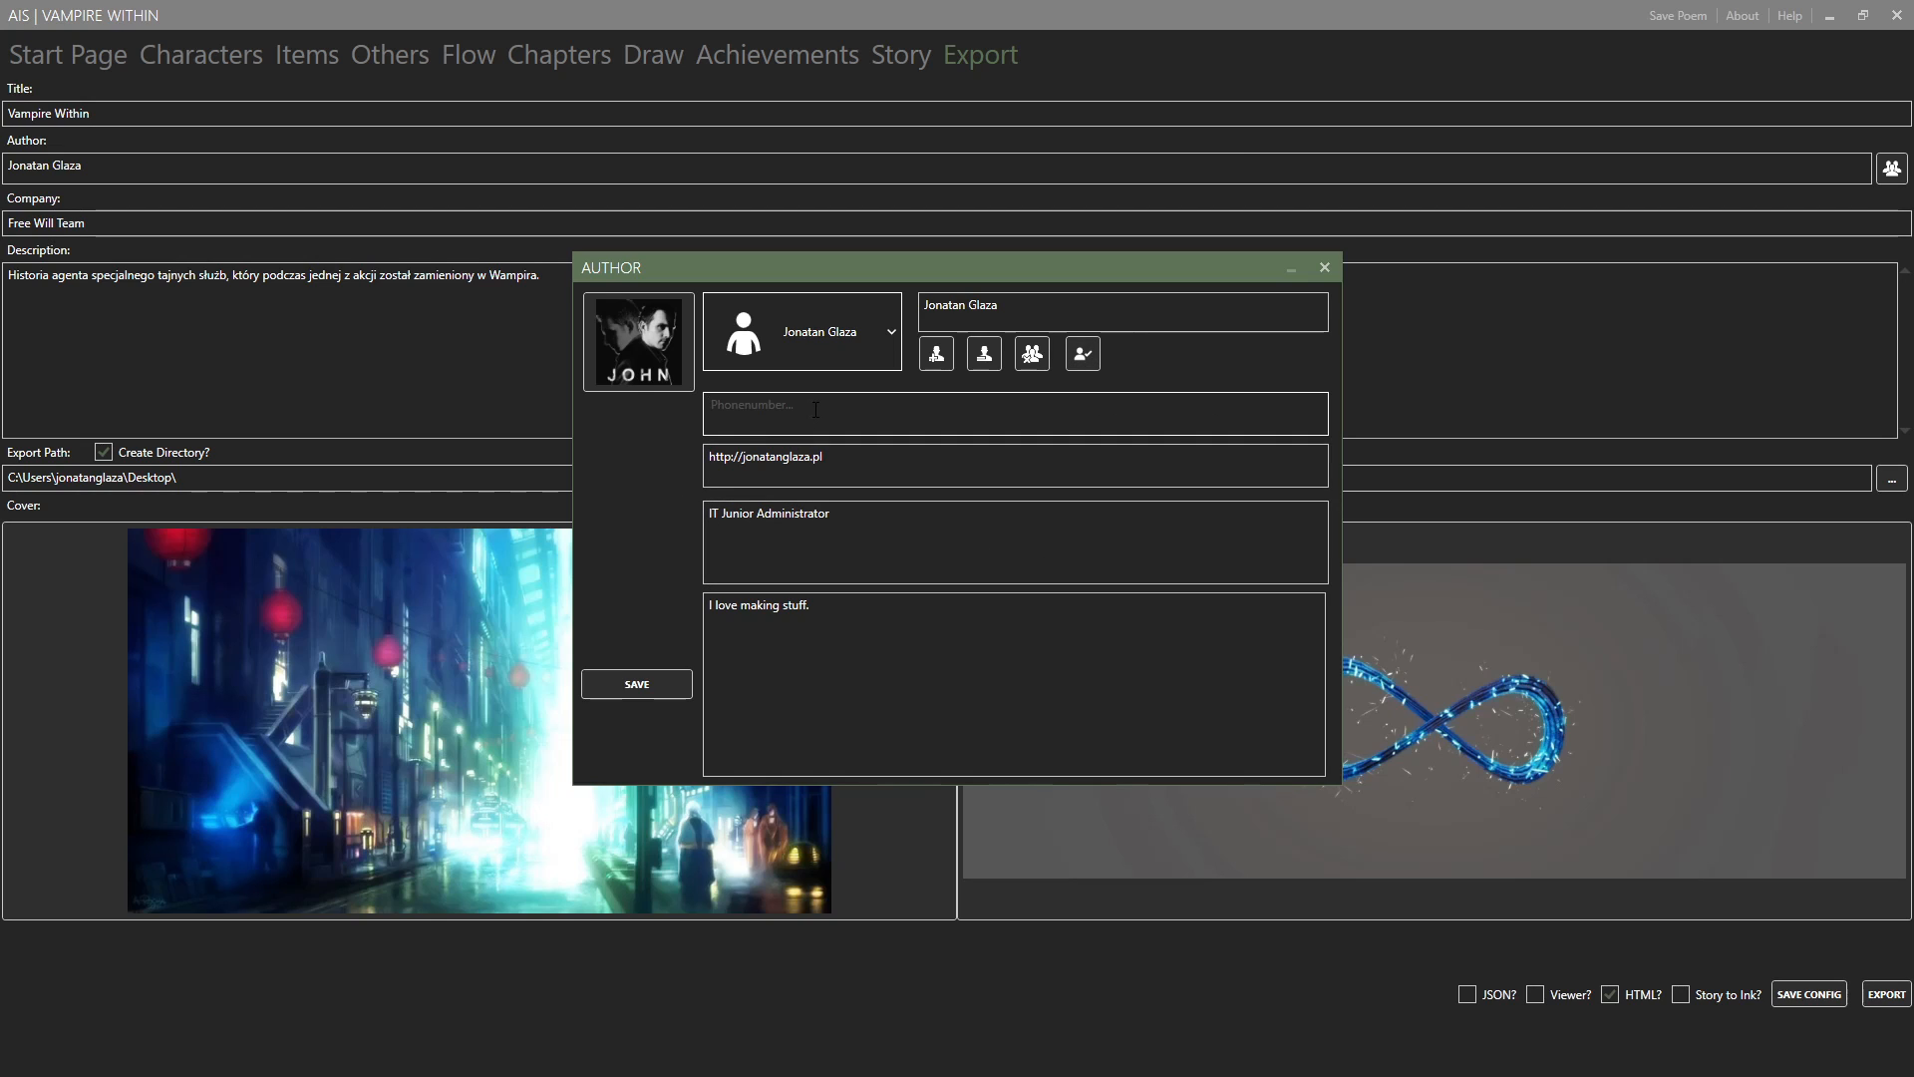
{"action": "type", "text": "111111"}
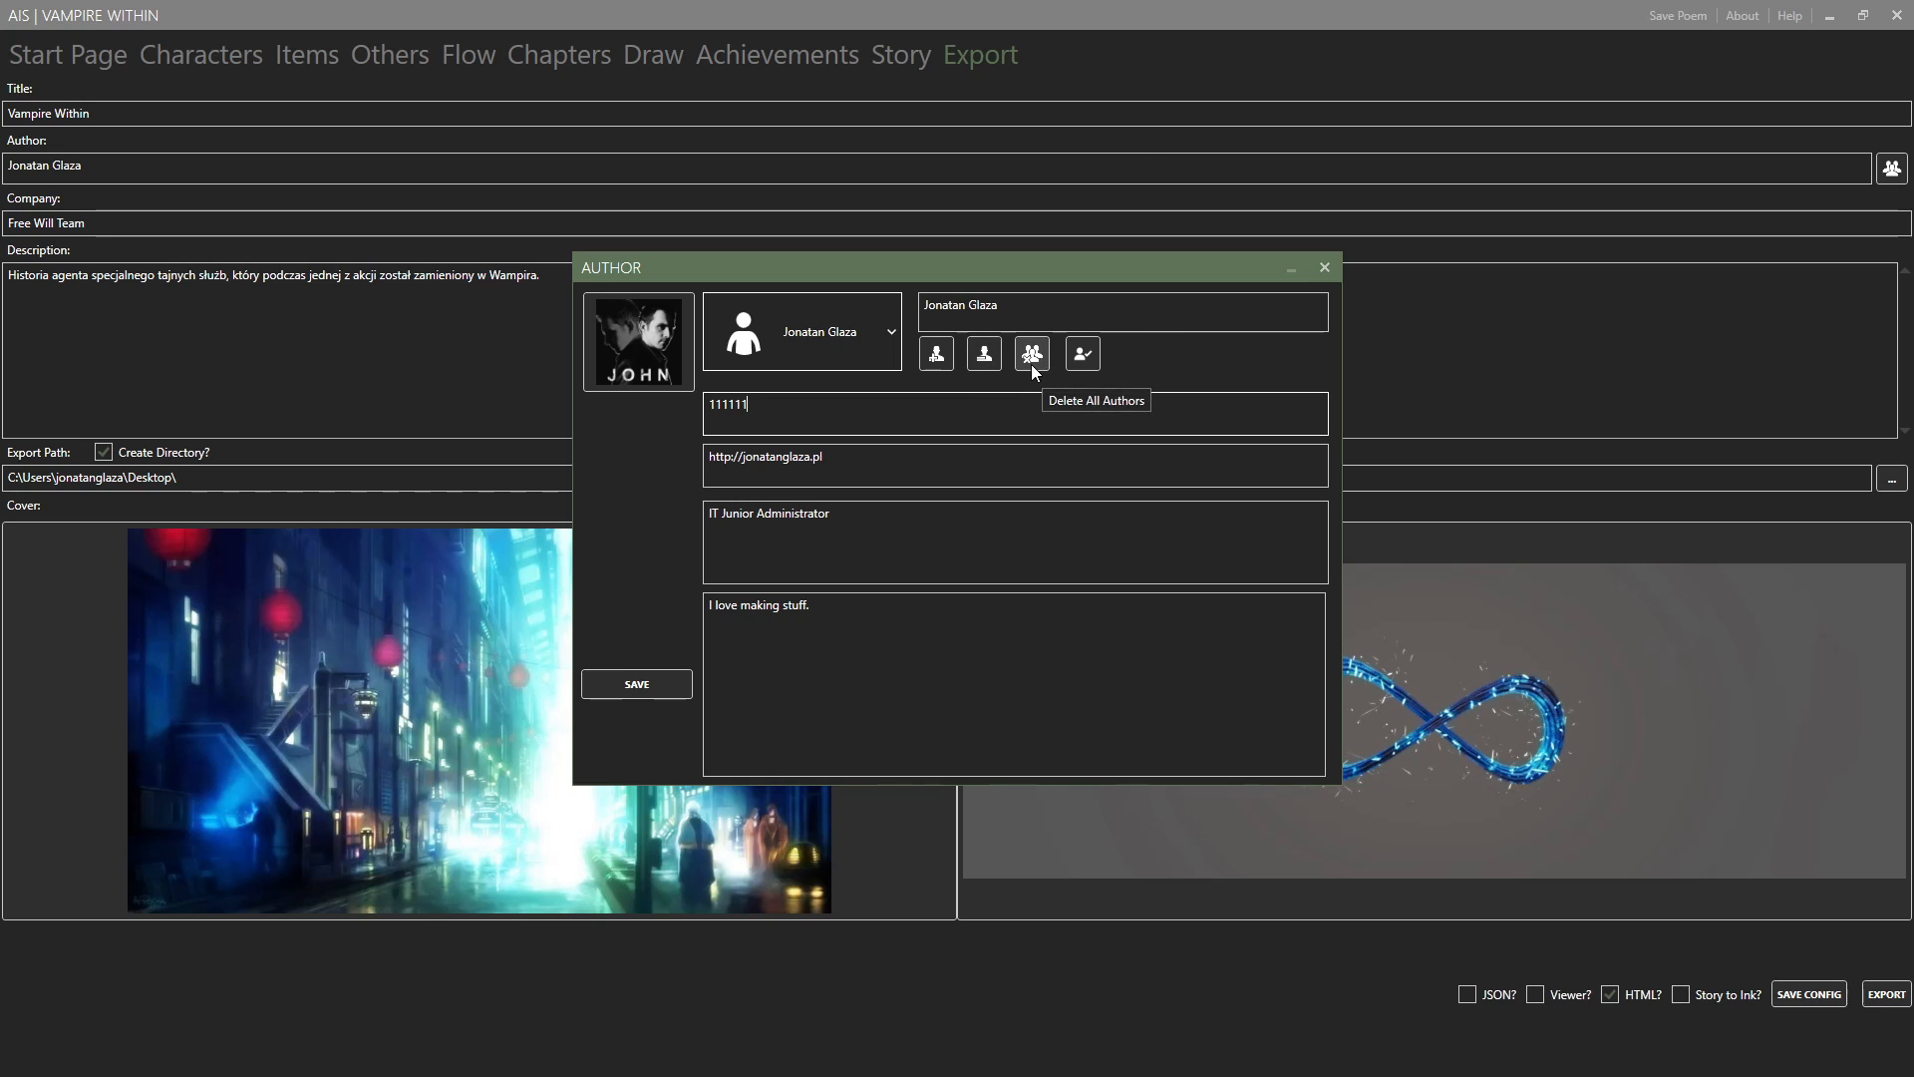
Open and cancel the author's image URL prompt, and close the author details without saving.
{"action": "left_click", "coordinate": [746, 338]}
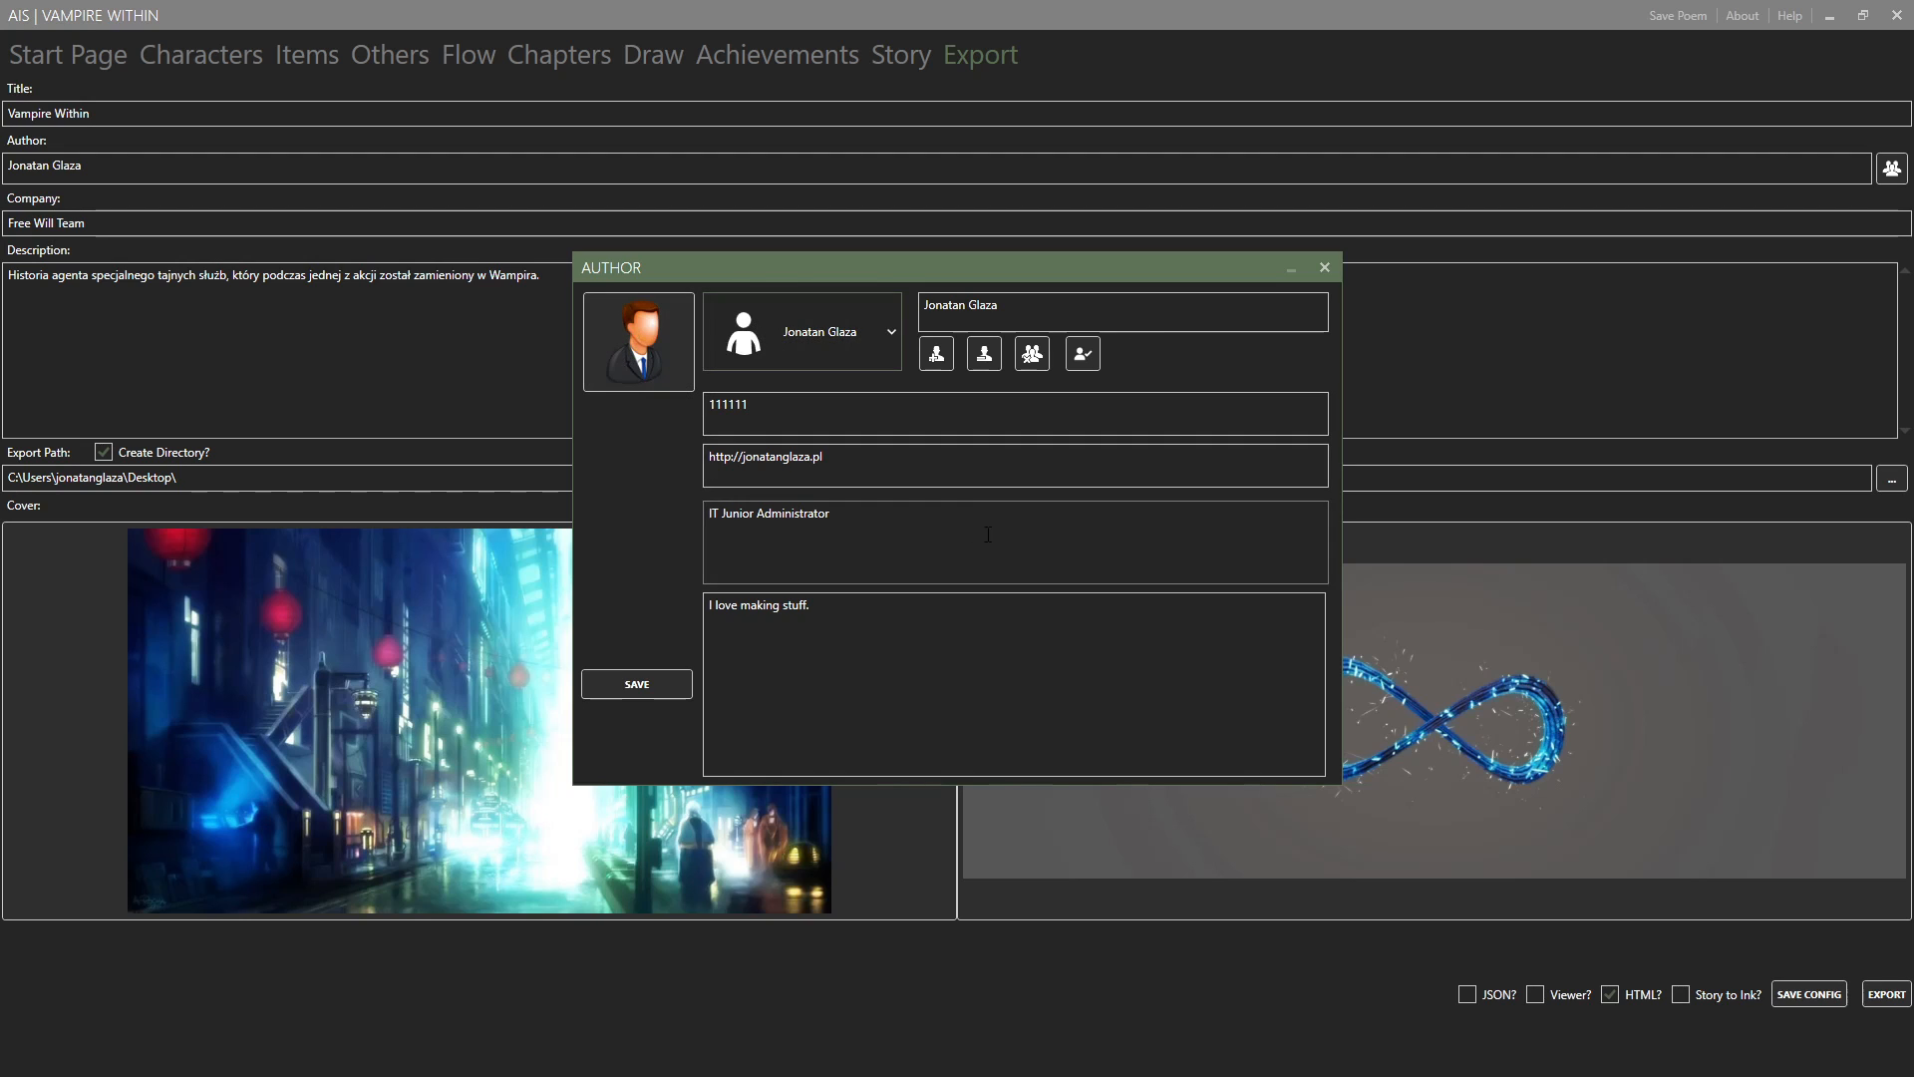
{"action": "left_click", "coordinate": [634, 339]}
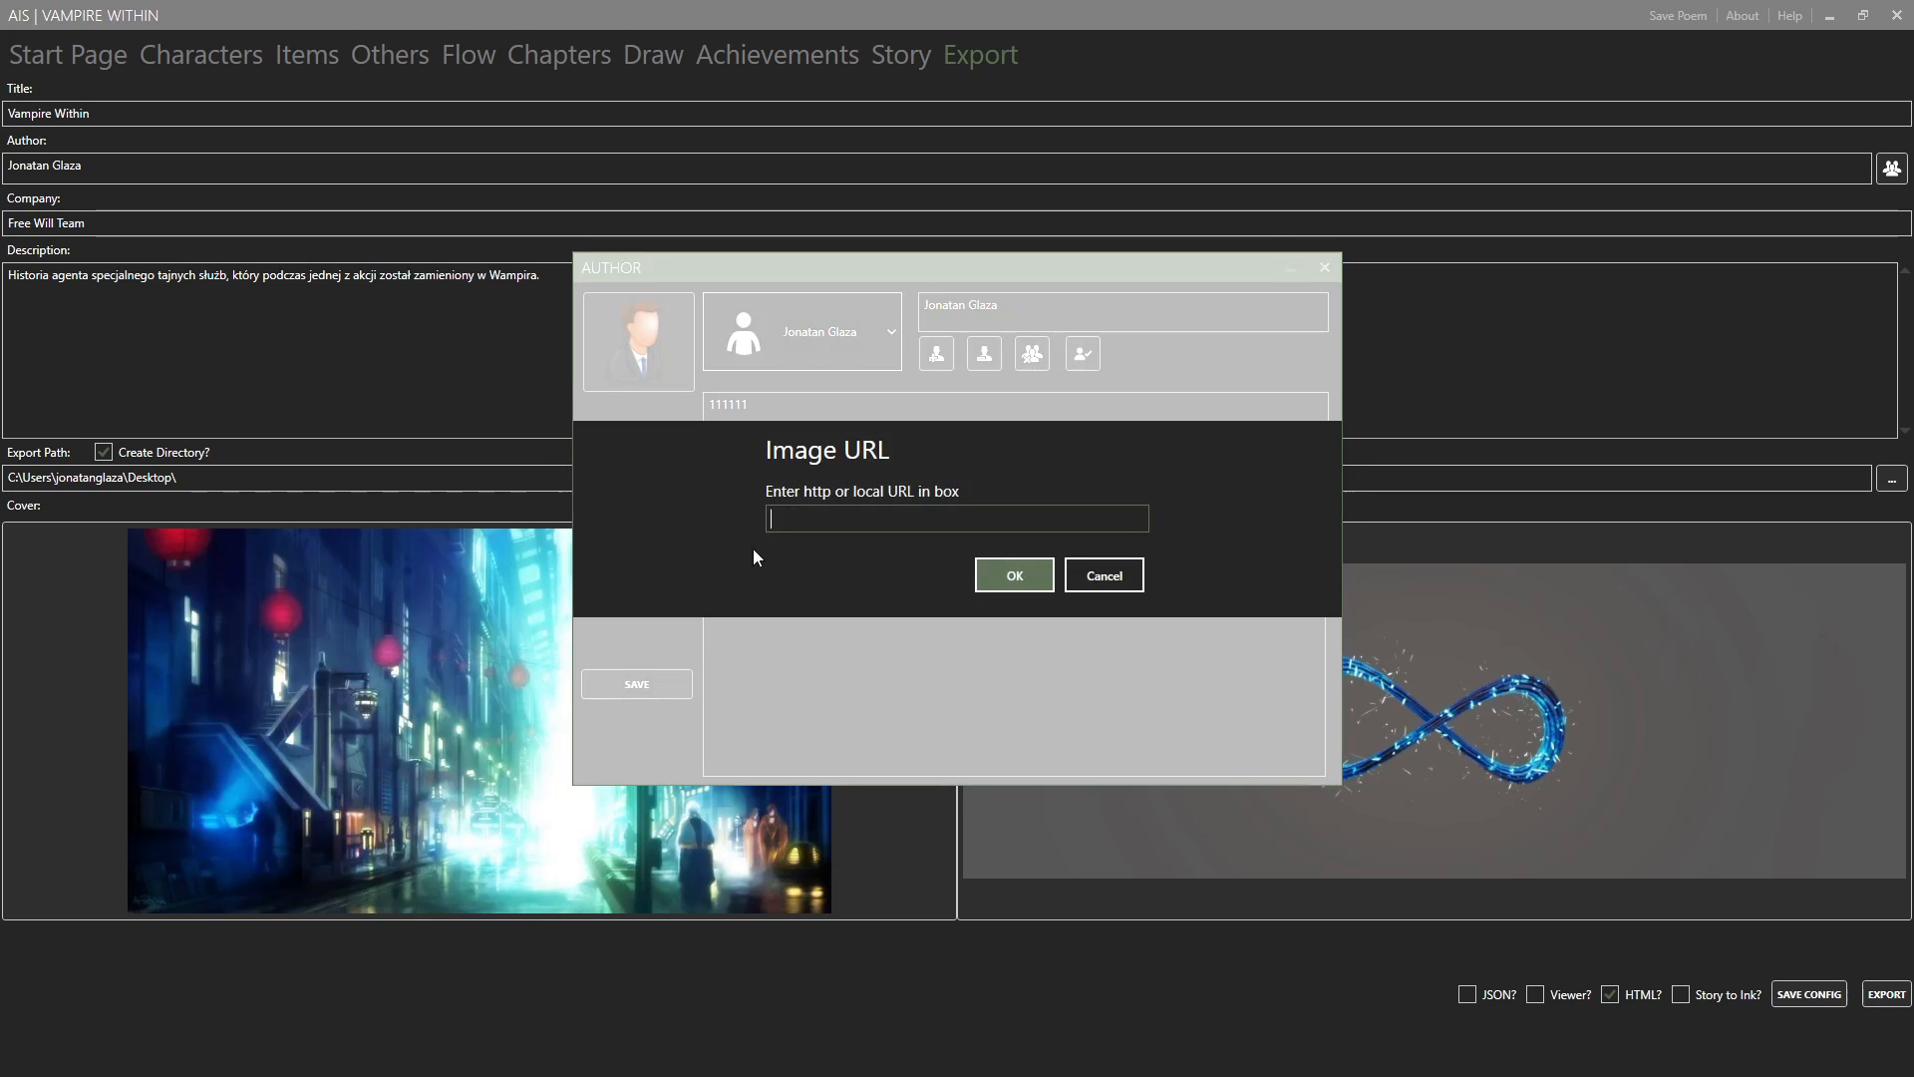
{"action": "left_click", "coordinate": [1081, 572]}
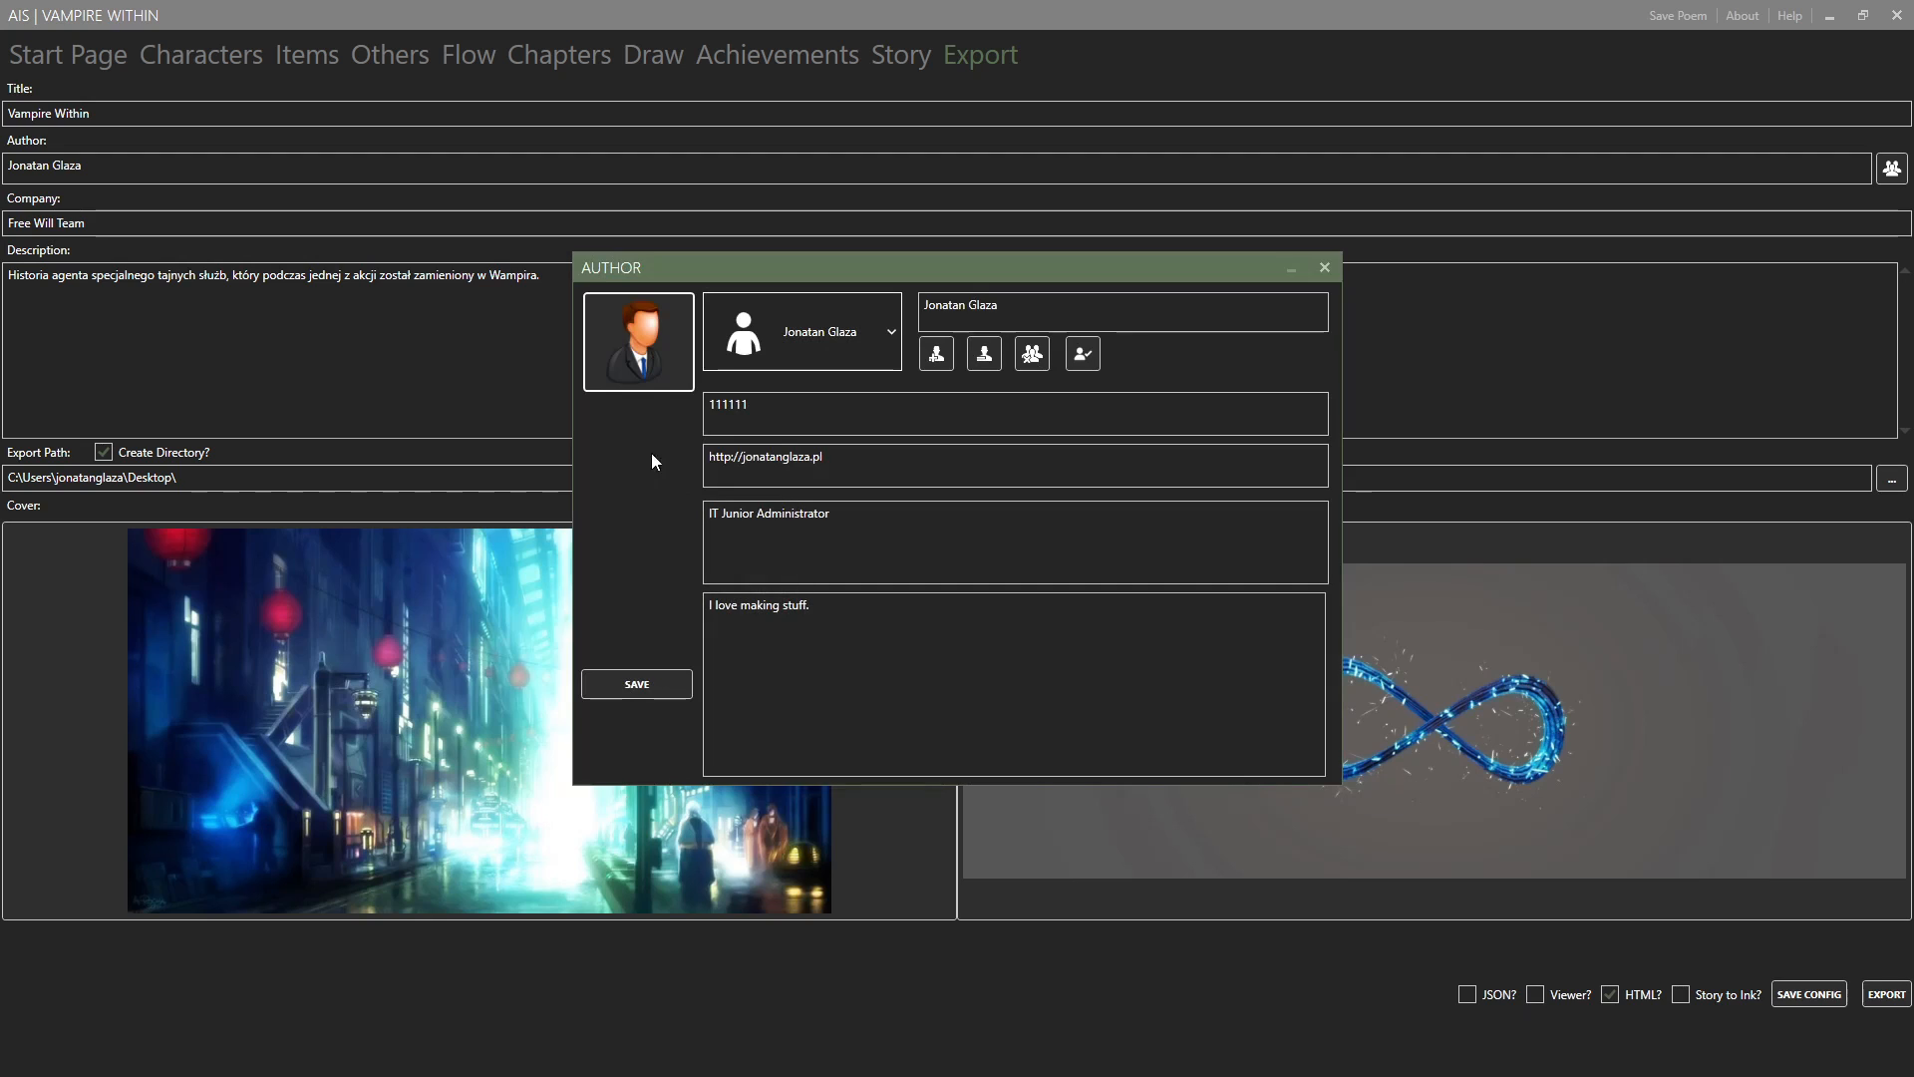
{"action": "left_click", "coordinate": [1324, 269]}
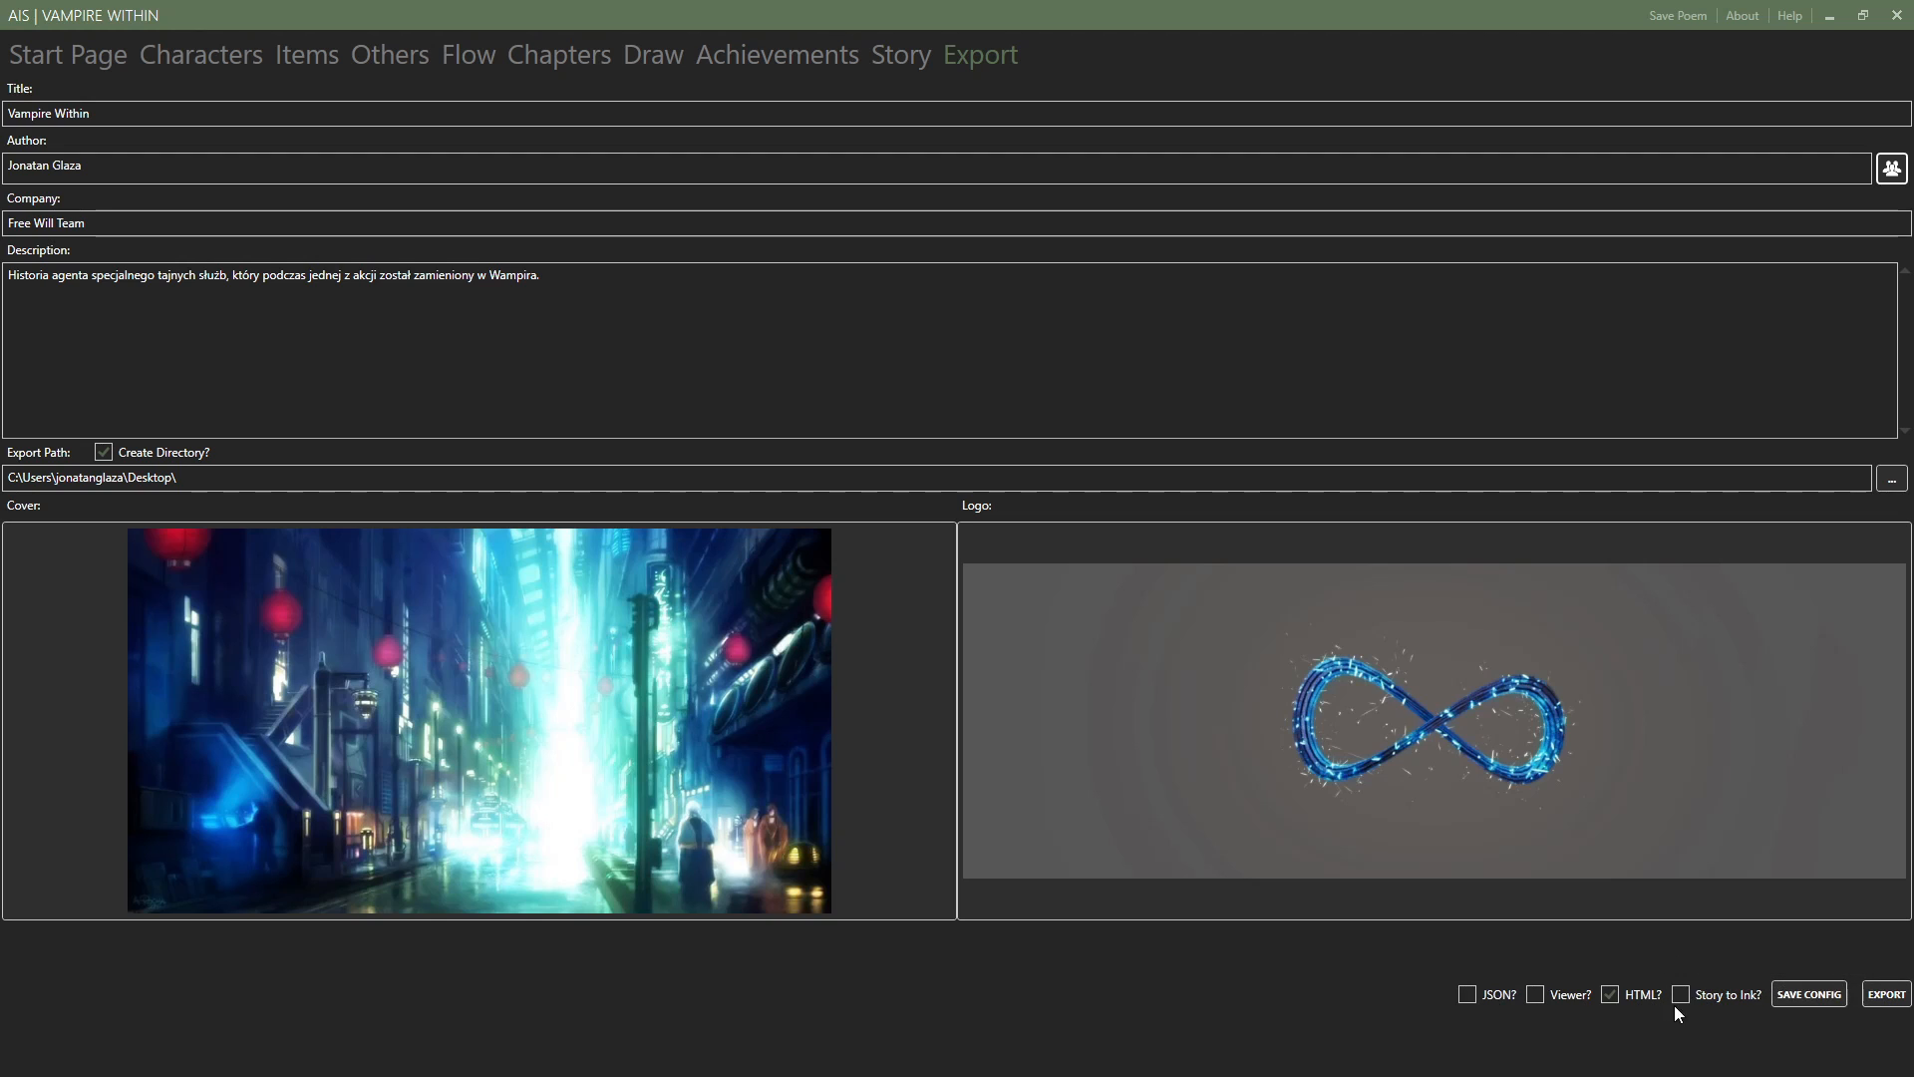
Switch the JSON export option on and off, and view the Main Story flow and the achievements before returning to the export settings.
{"action": "left_click", "coordinate": [1478, 997]}
{"action": "left_click", "coordinate": [1503, 992]}
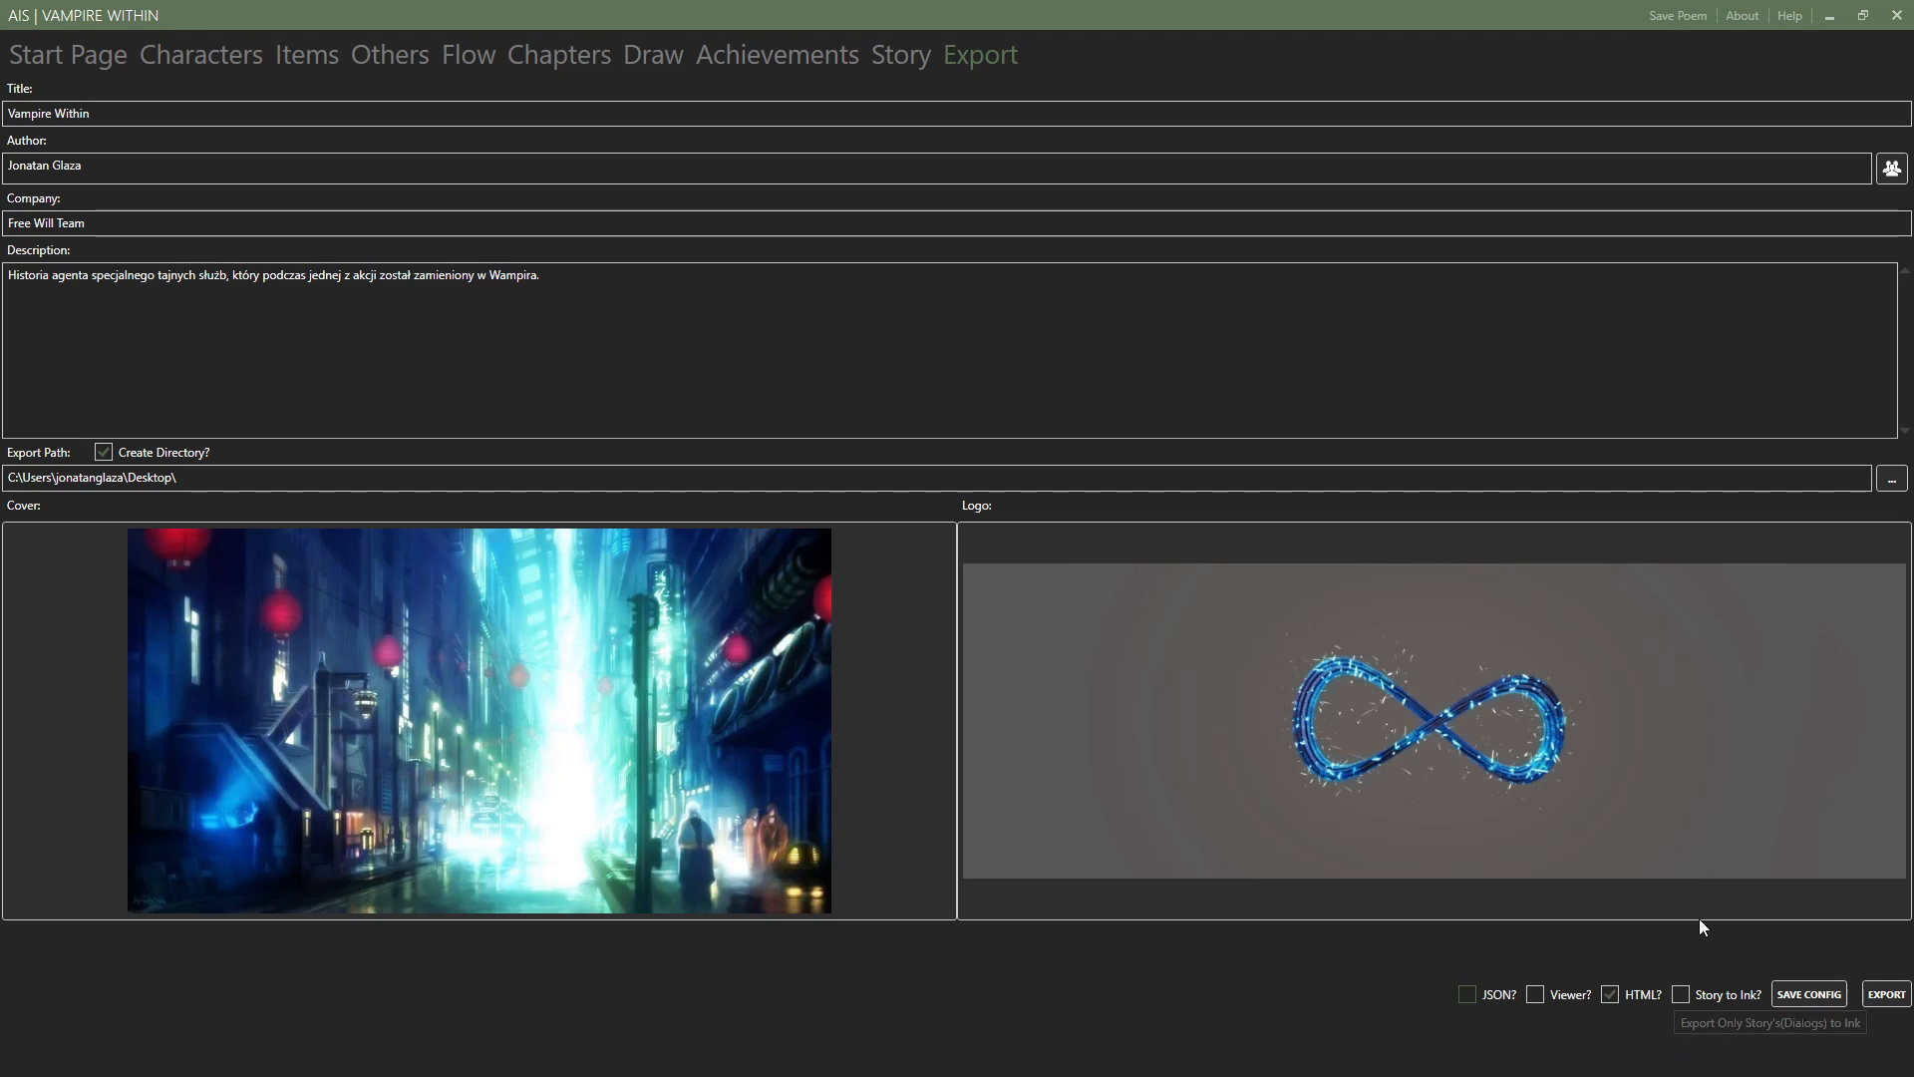
{"action": "left_click", "coordinate": [897, 56]}
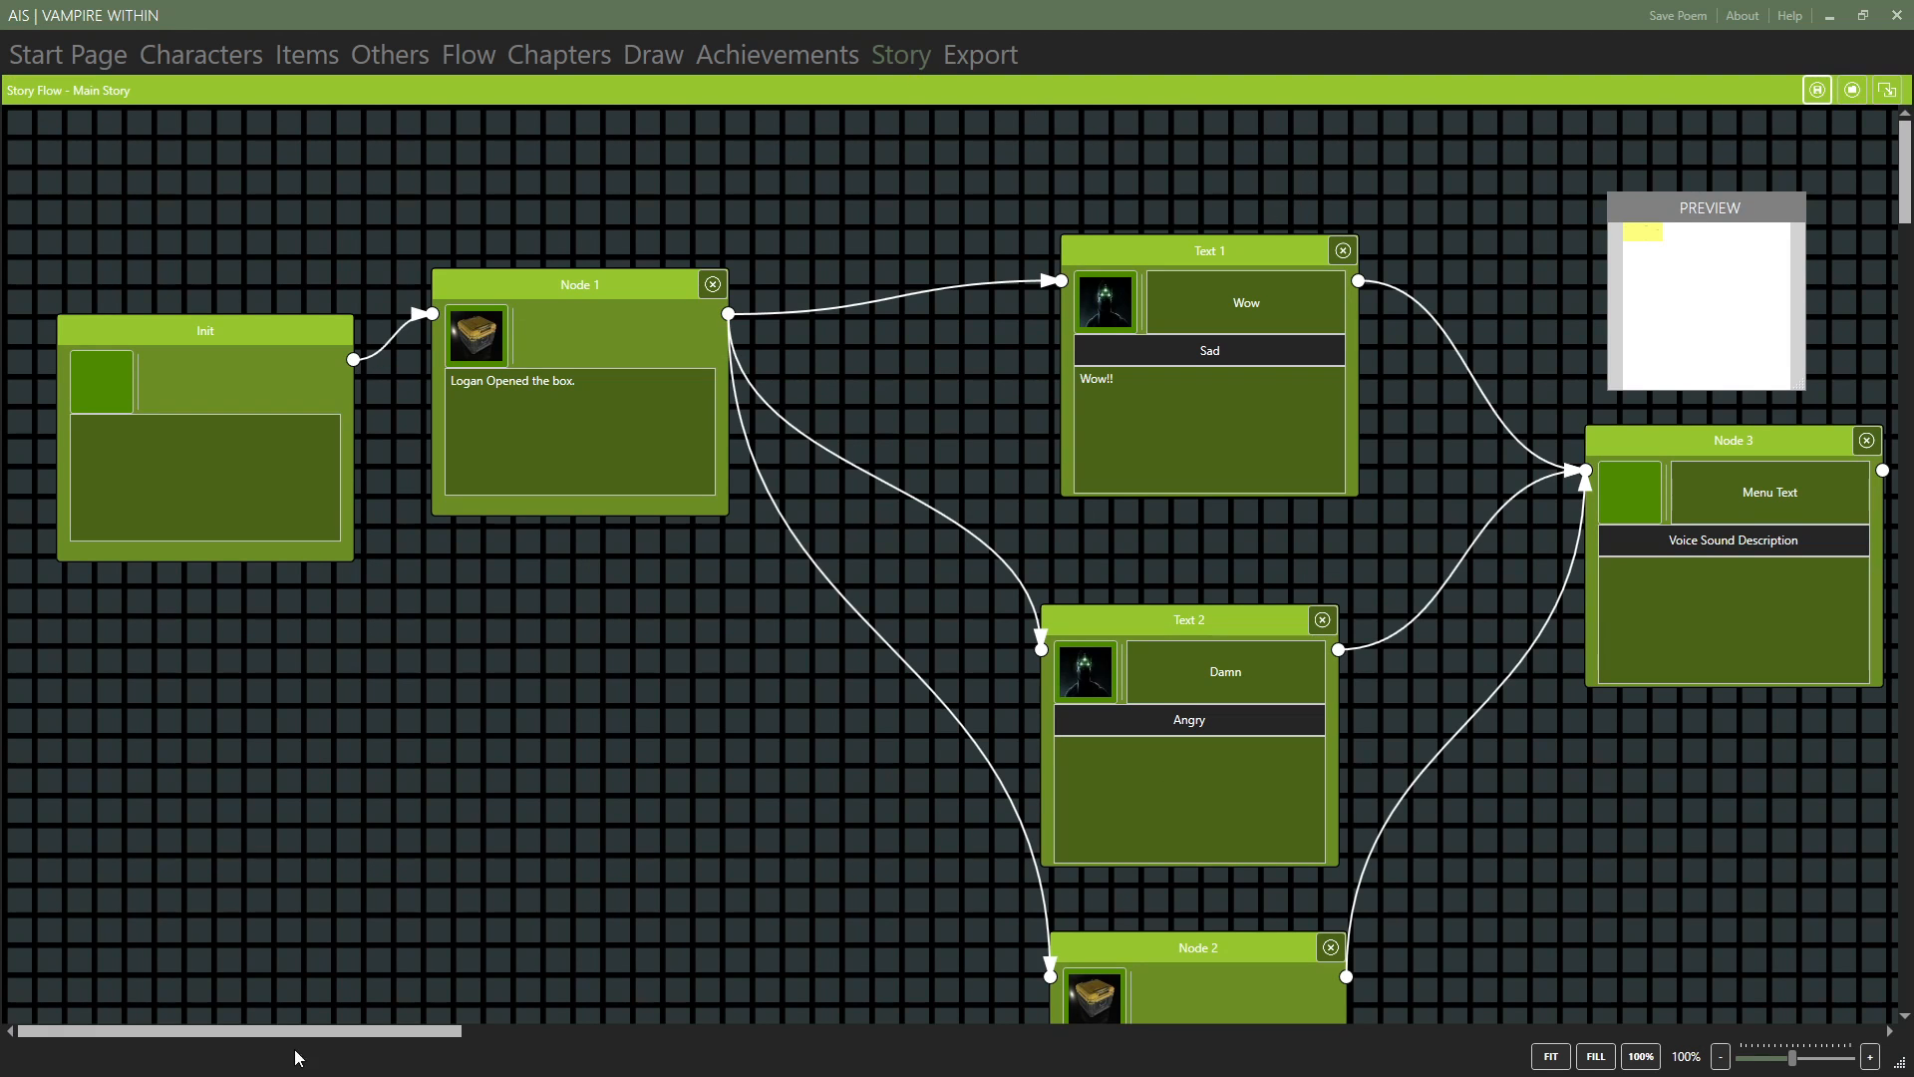
{"action": "left_click", "coordinate": [811, 60]}
{"action": "left_click", "coordinate": [957, 55]}
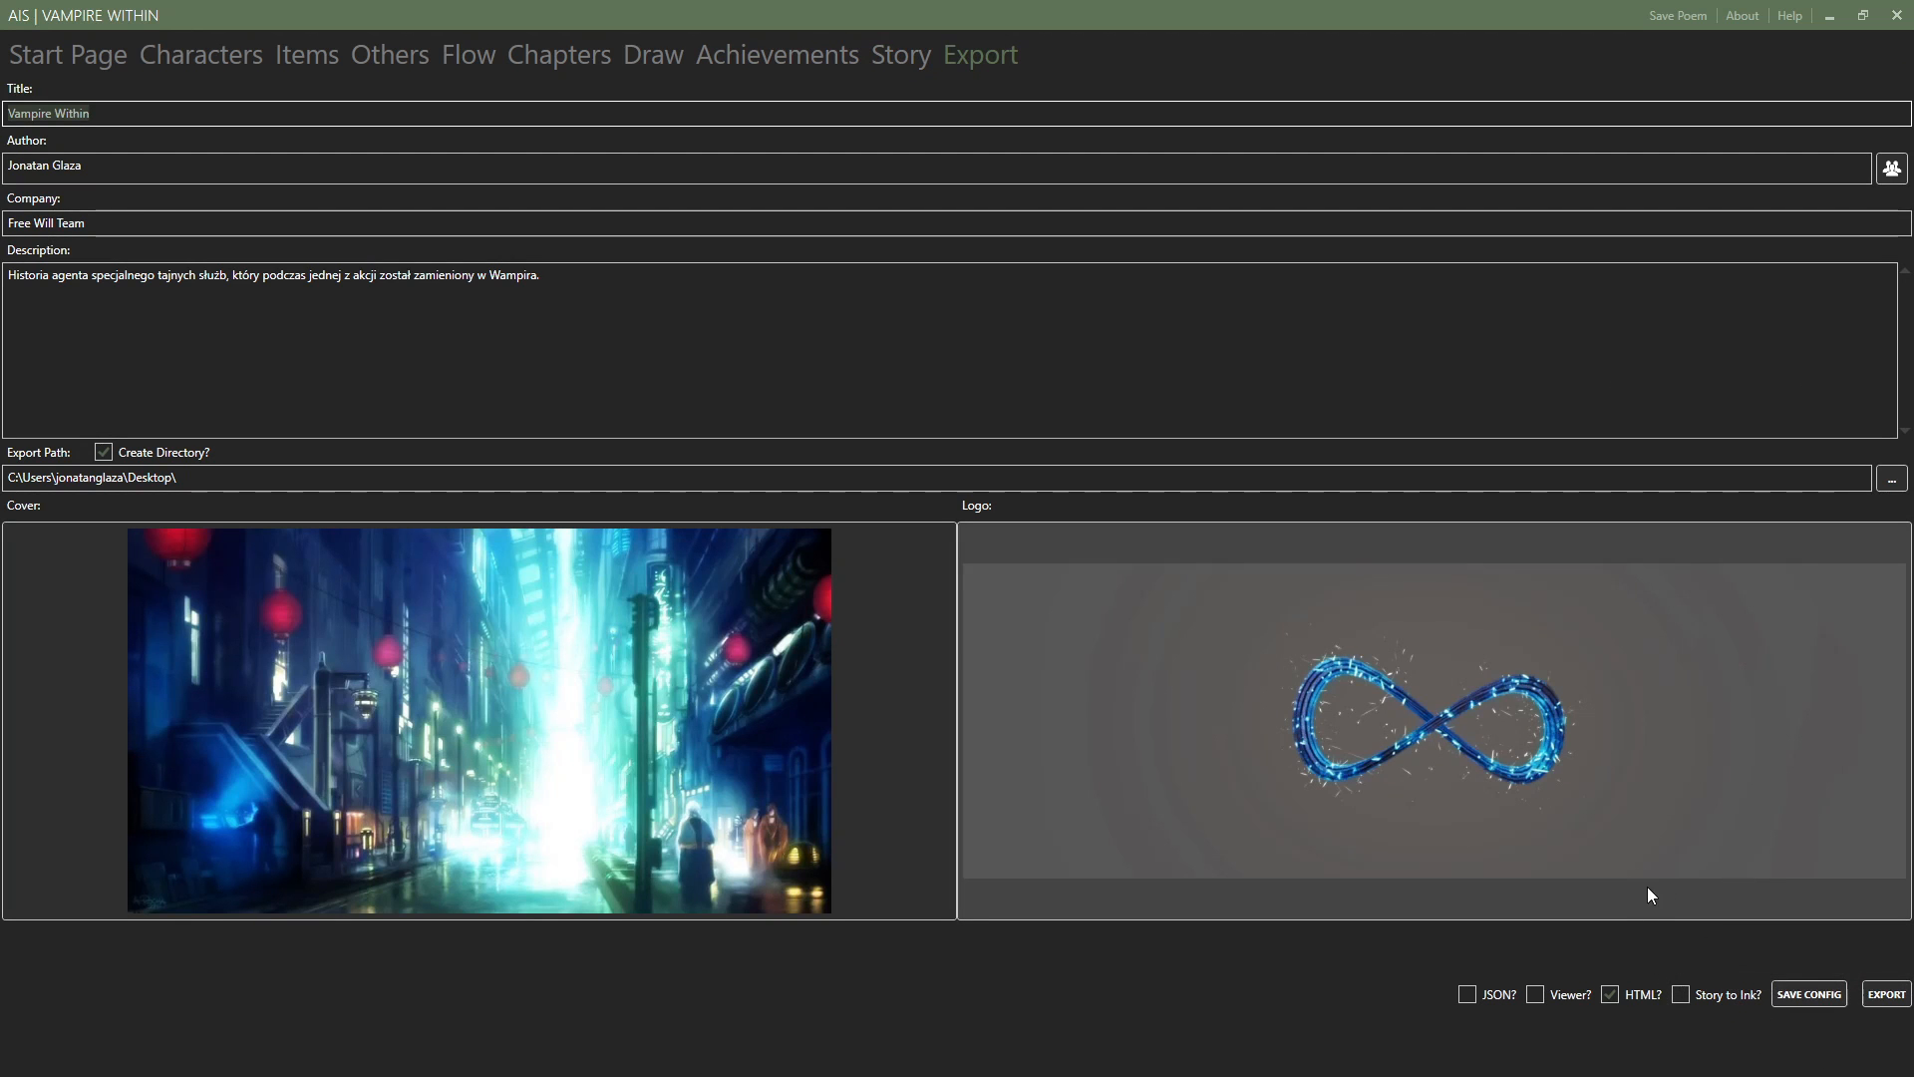
Enable JSON and disable HTML as export formats, export the poem's data and dismiss the confirmation.
{"action": "left_click", "coordinate": [1468, 994]}
{"action": "left_click", "coordinate": [1625, 996]}
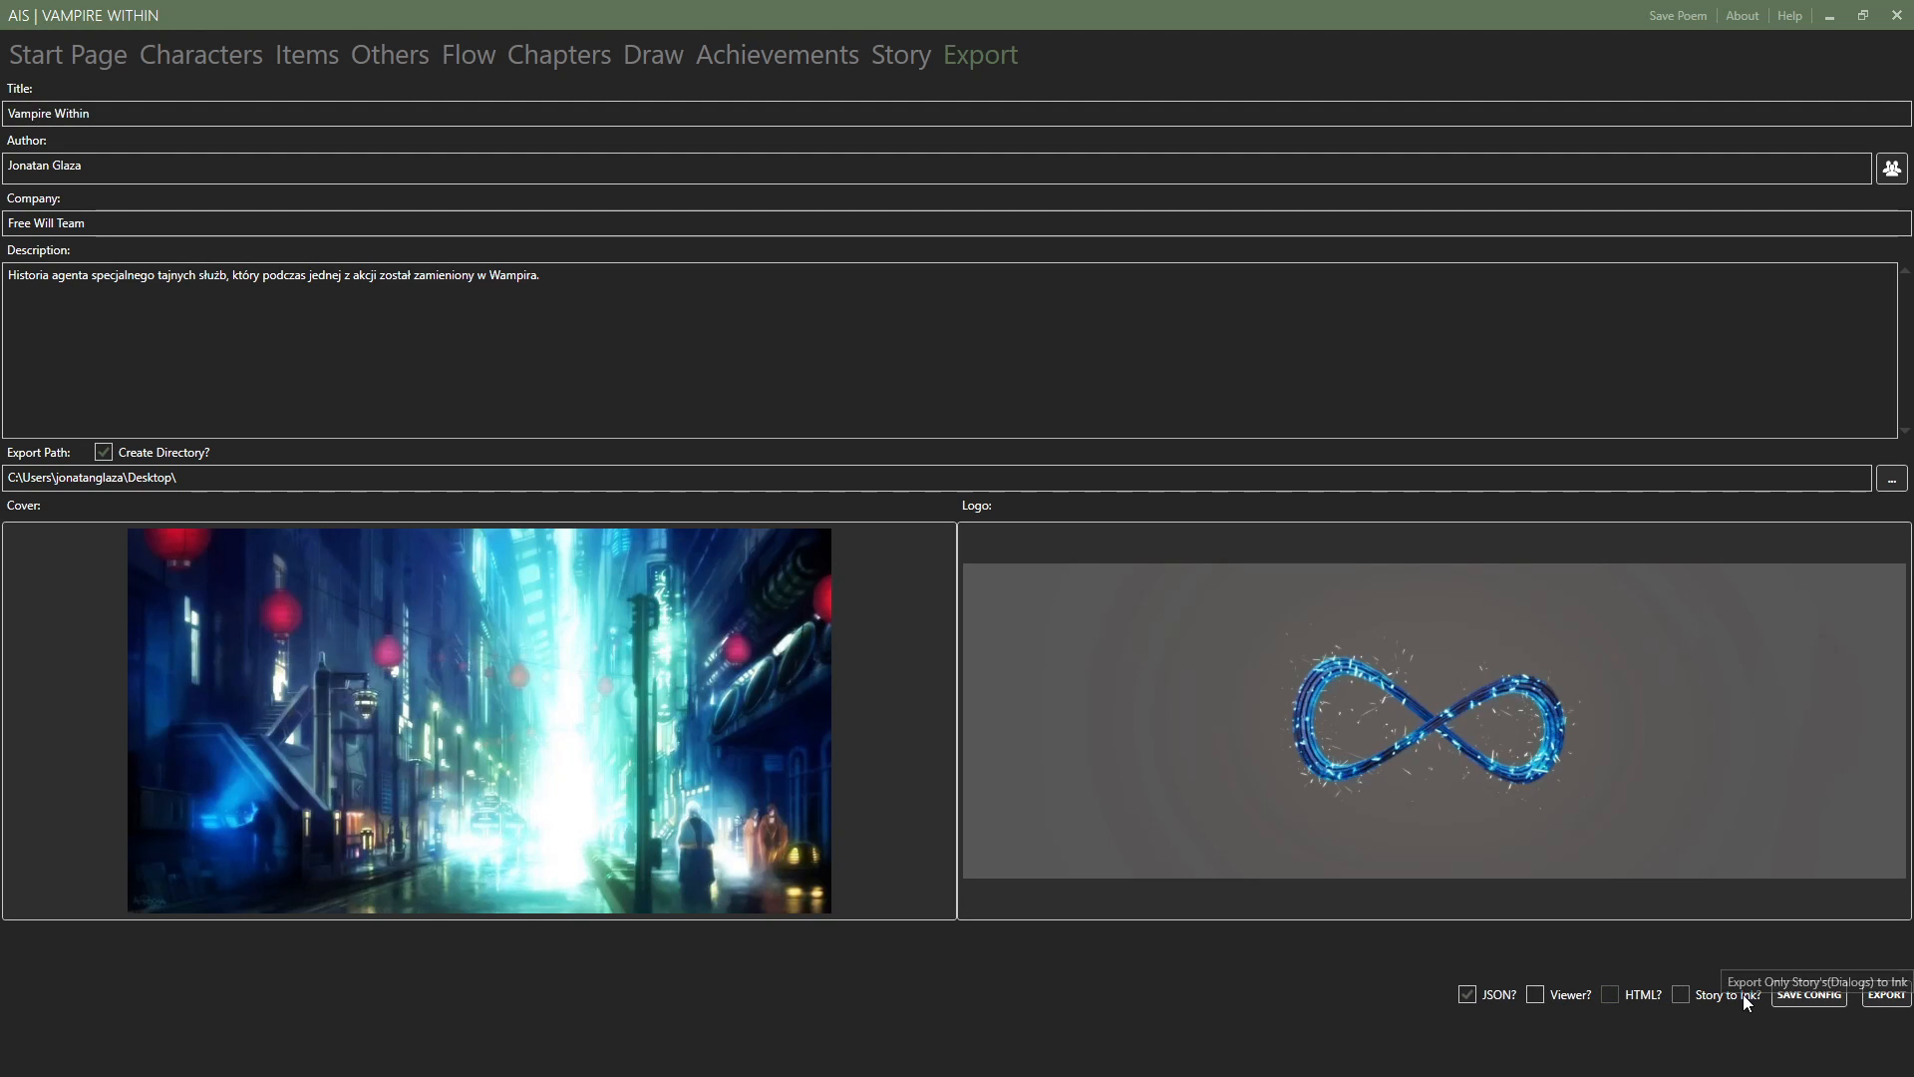
{"action": "left_click", "coordinate": [1894, 997]}
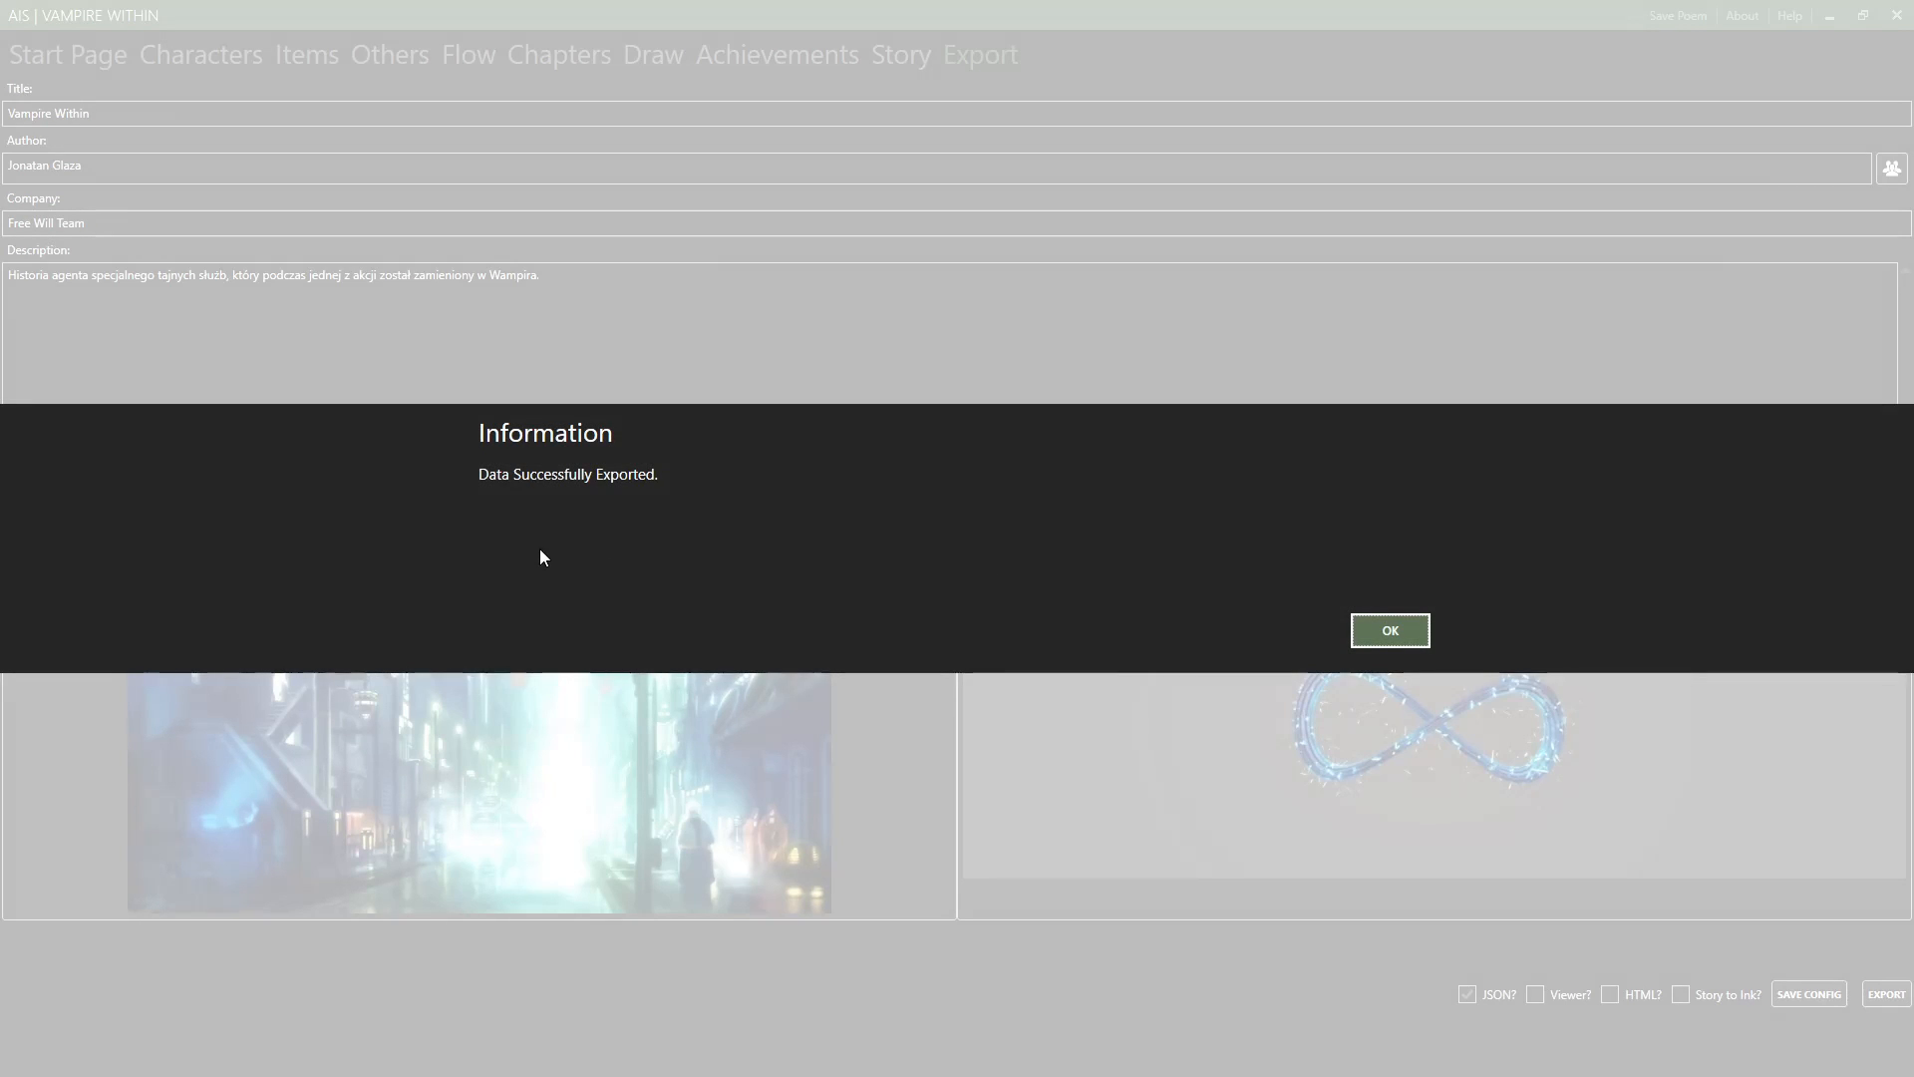
{"action": "left_click", "coordinate": [1389, 630]}
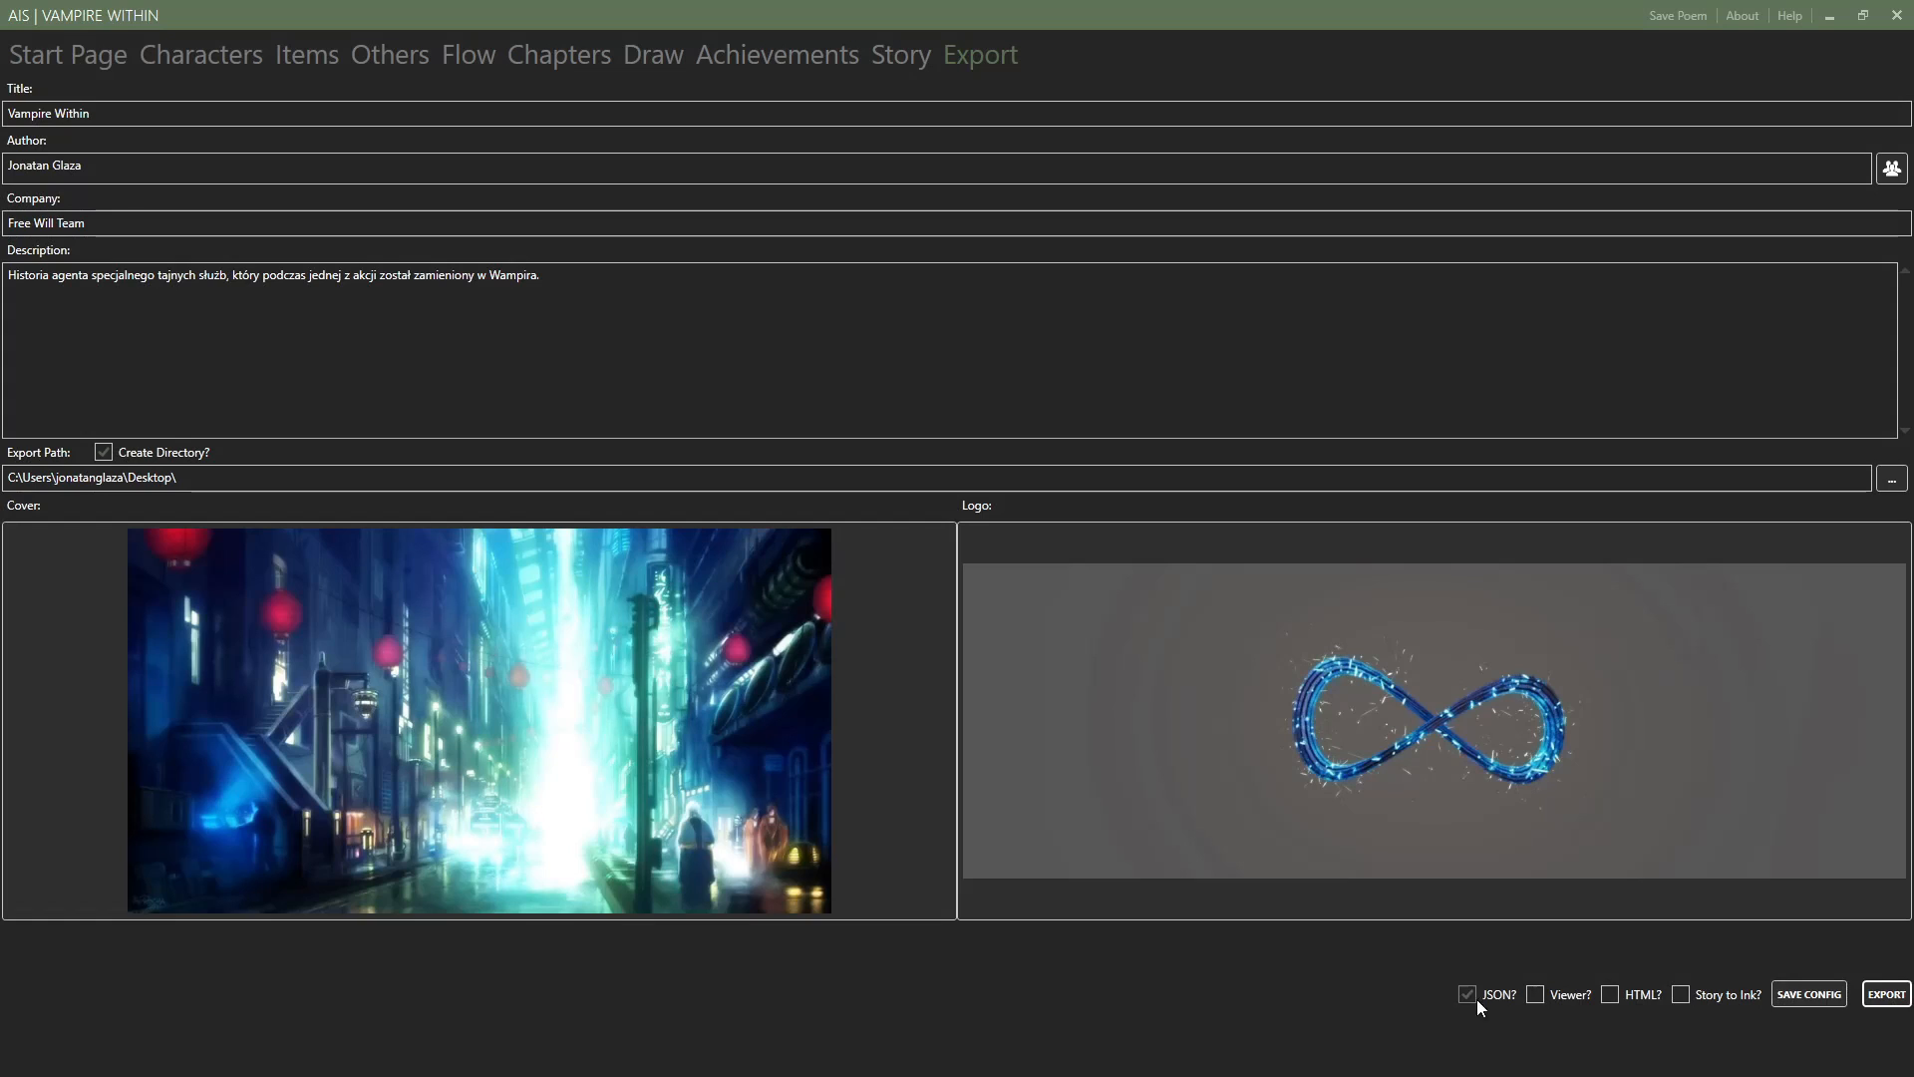
Switch the export format from JSON to HTML, export the game design and dismiss the confirmation.
{"action": "left_click", "coordinate": [1611, 995]}
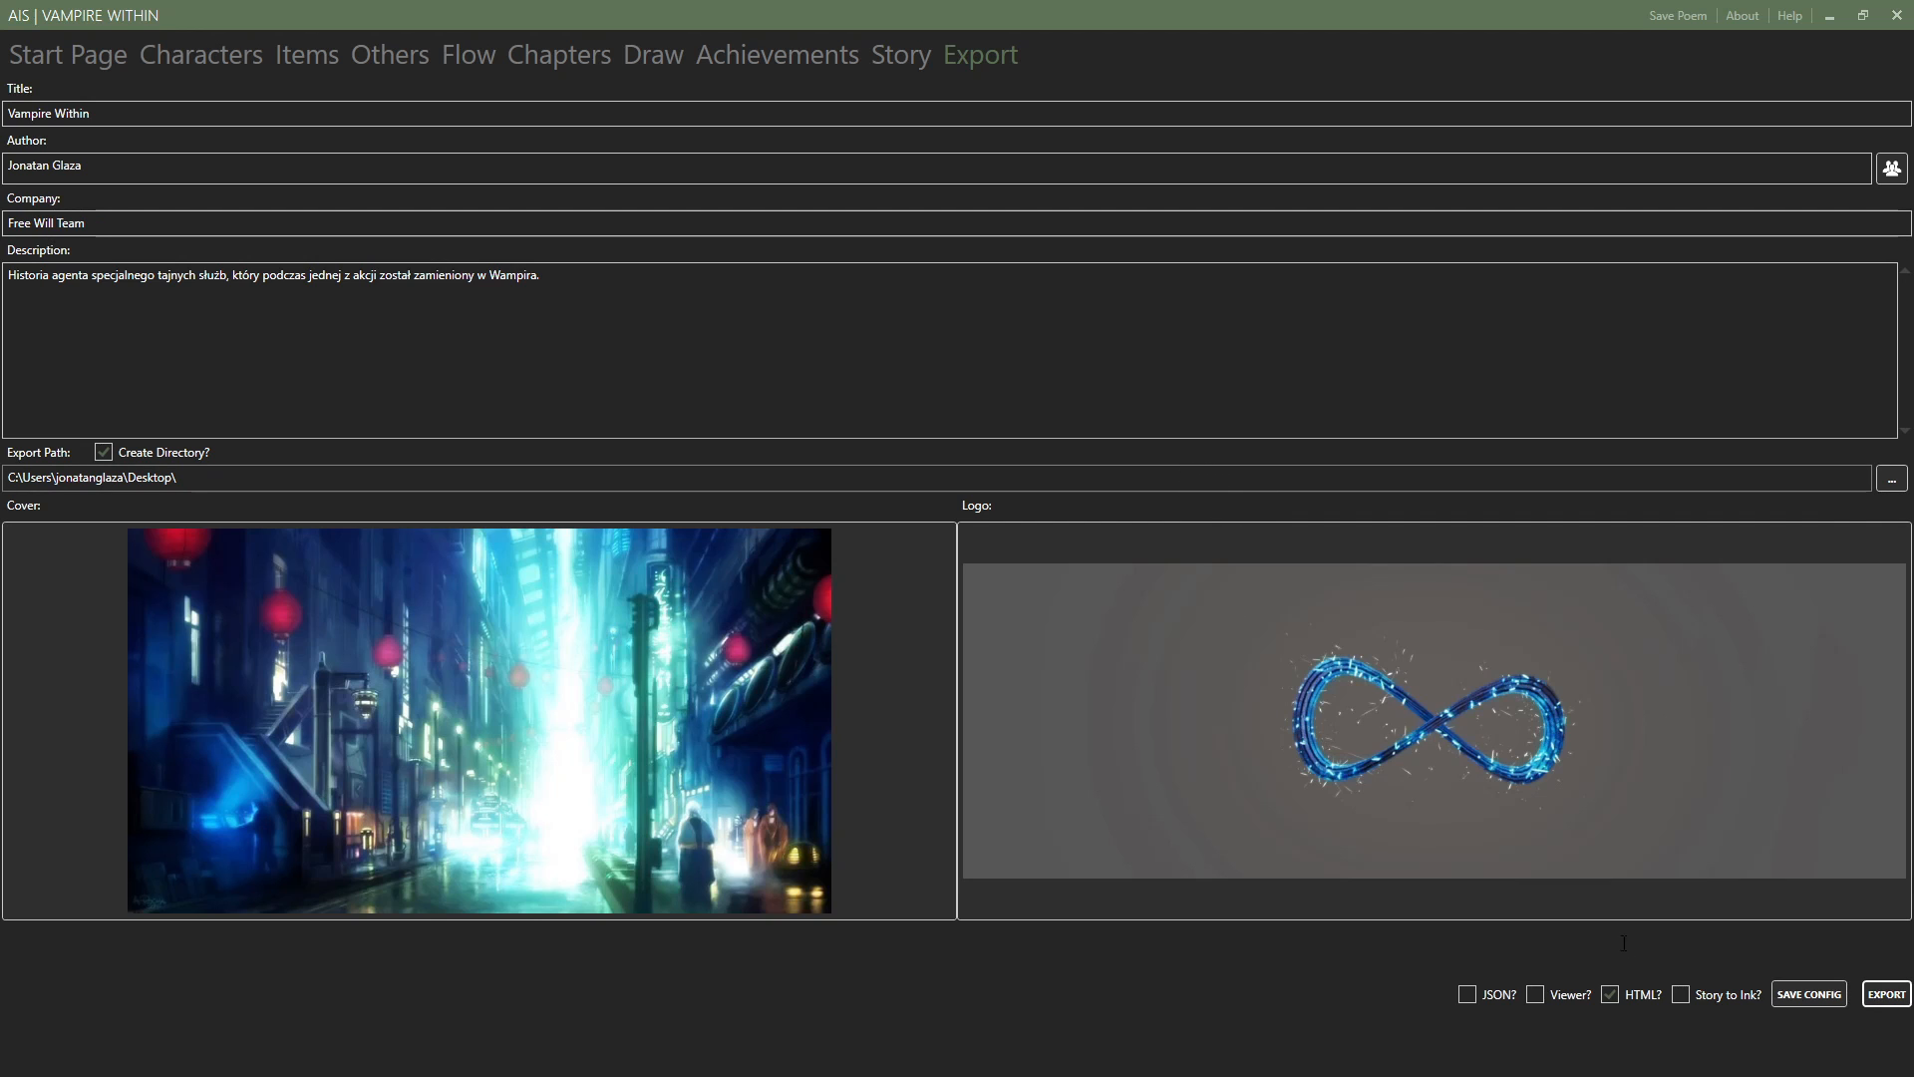
{"action": "left_click", "coordinate": [1791, 997]}
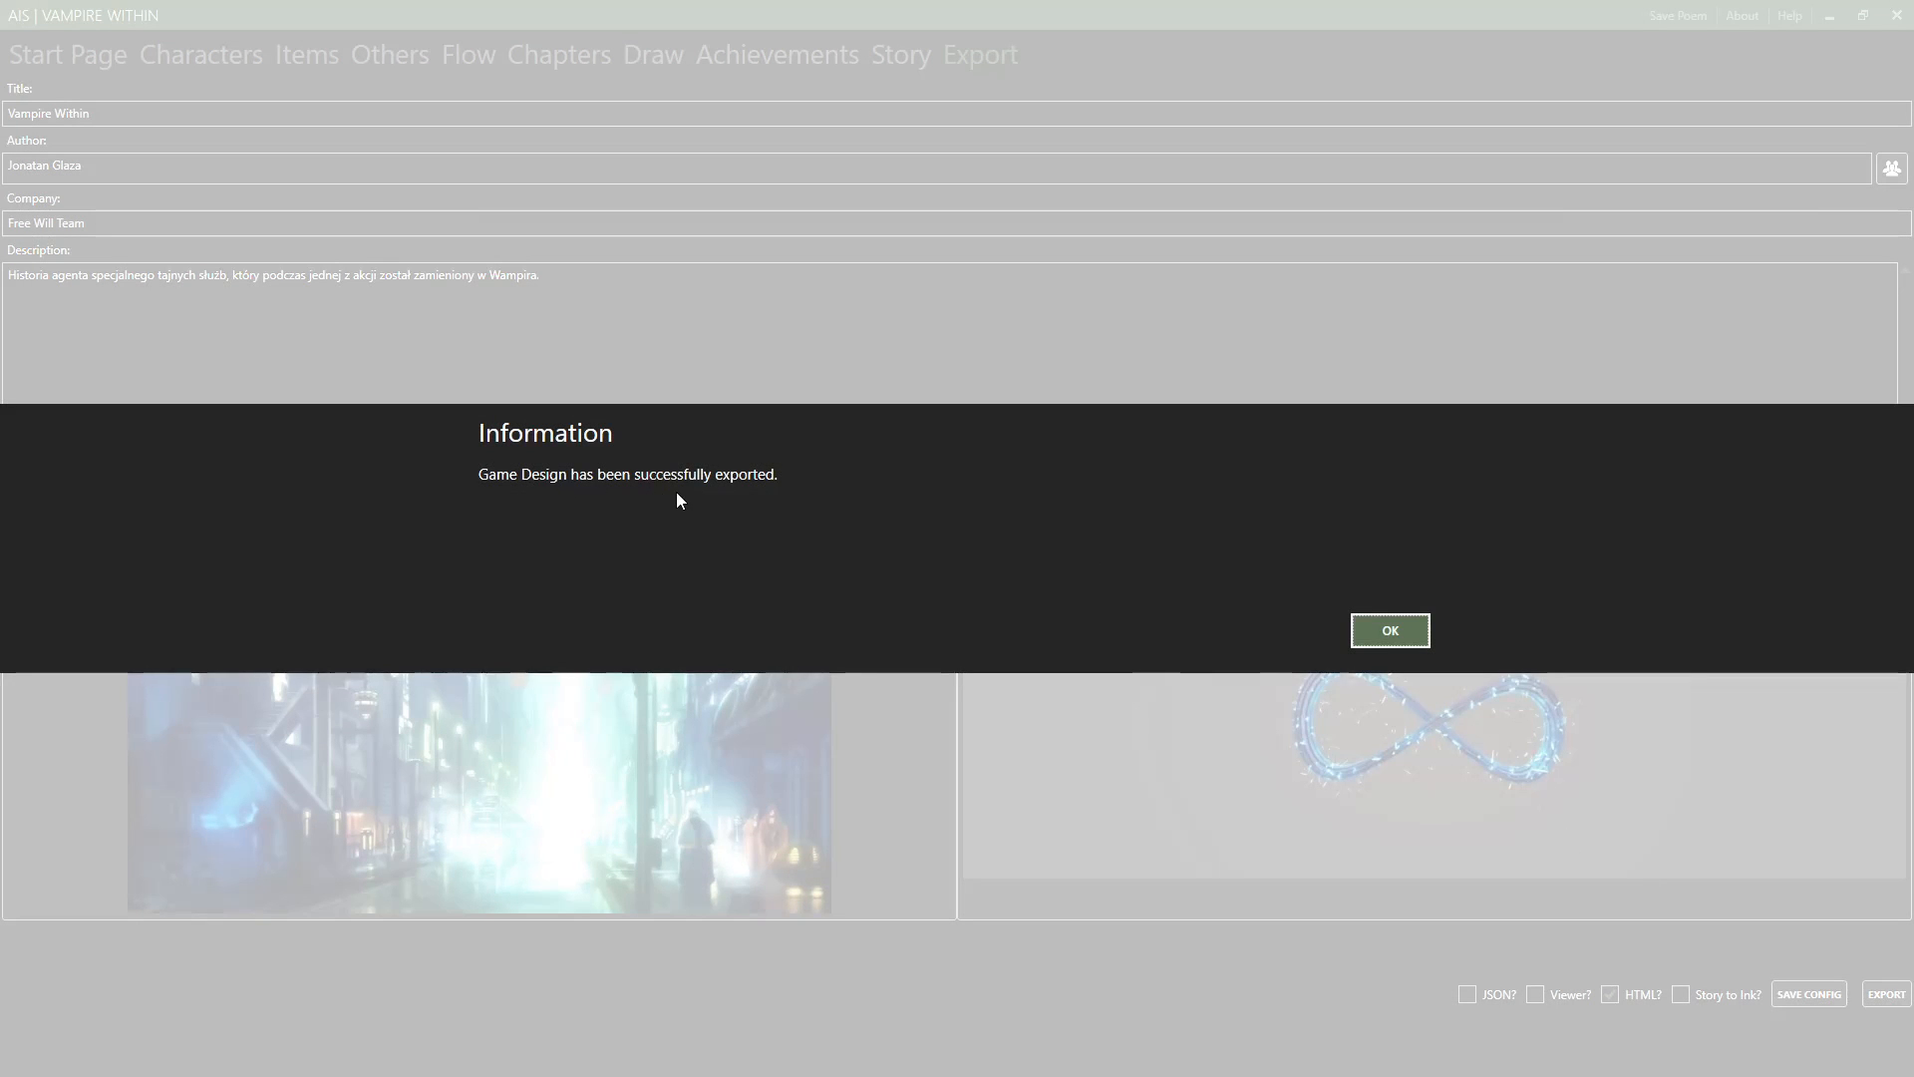
{"action": "left_click", "coordinate": [1385, 631]}
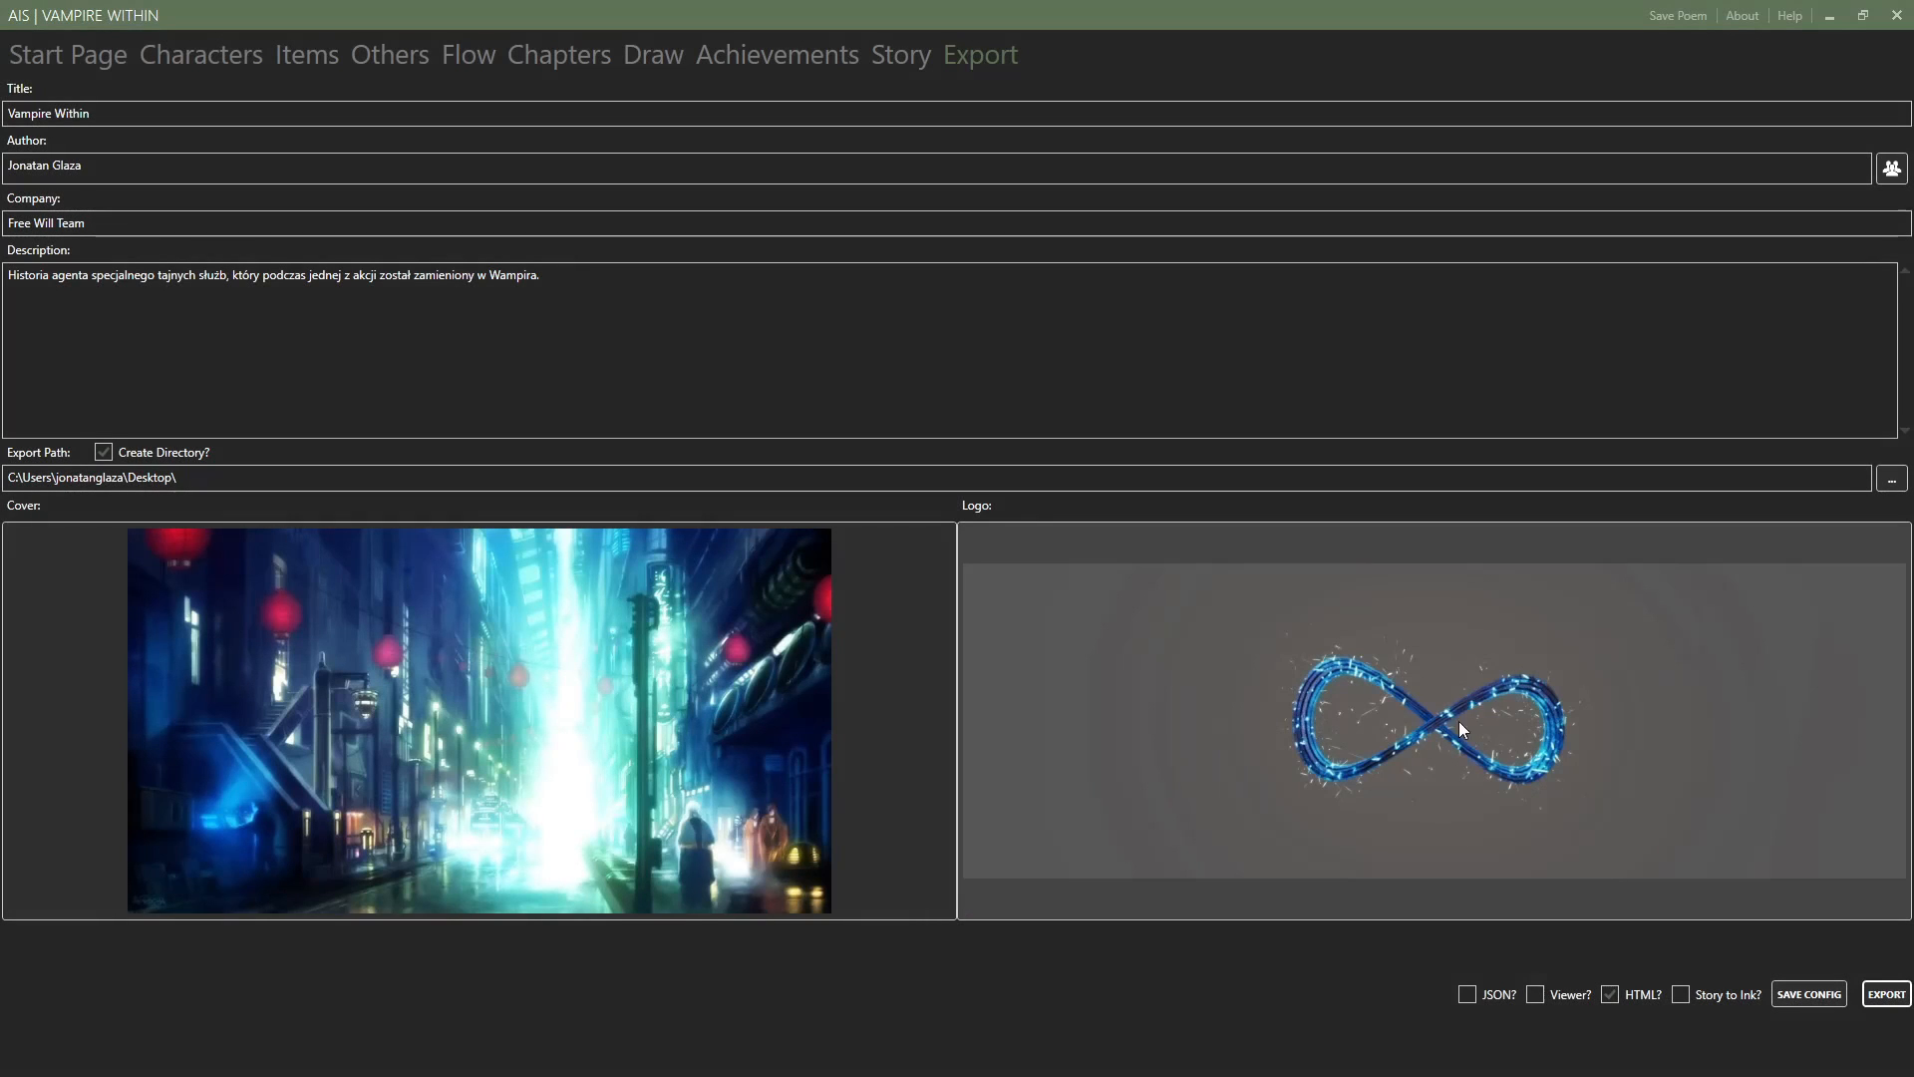
Switch the export format from HTML to Story to Ink, export the story together with its images and dismiss the confirmation.
{"action": "left_click", "coordinate": [1631, 995]}
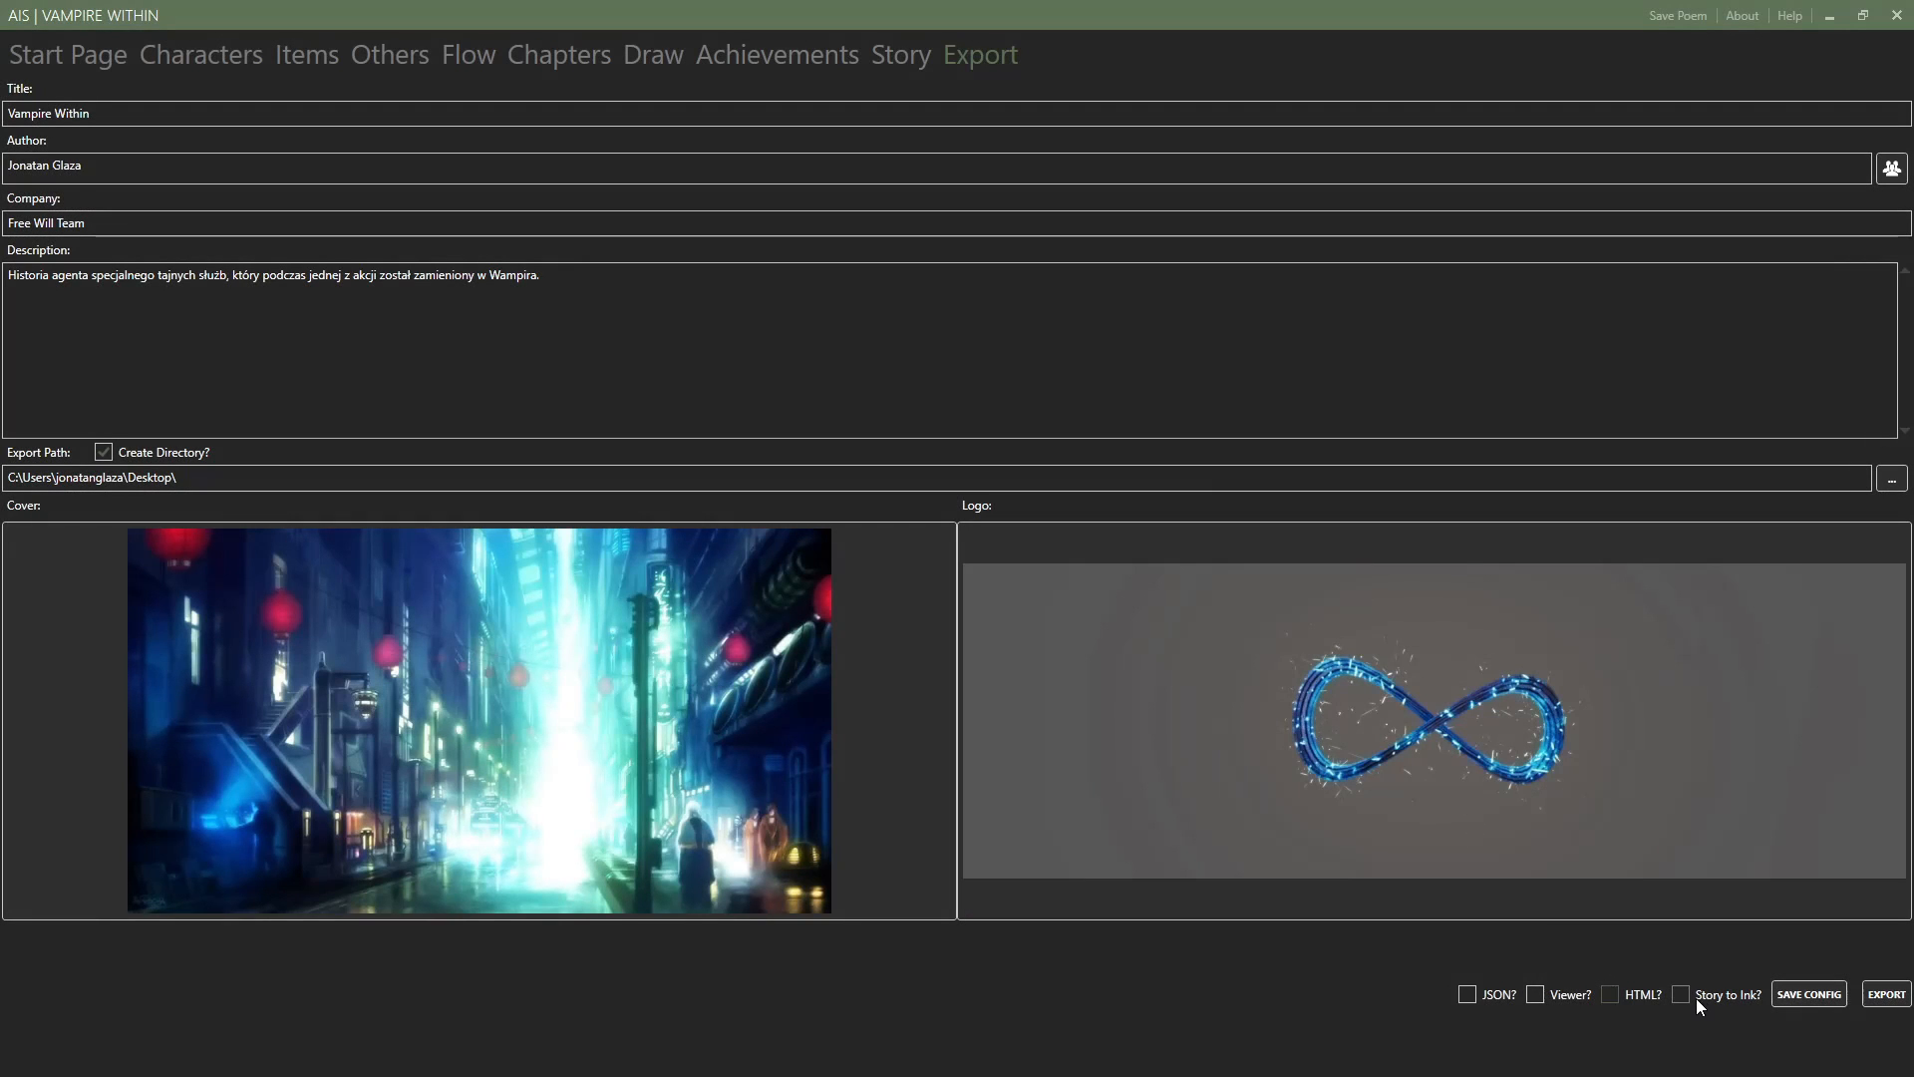
{"action": "left_click", "coordinate": [1885, 994]}
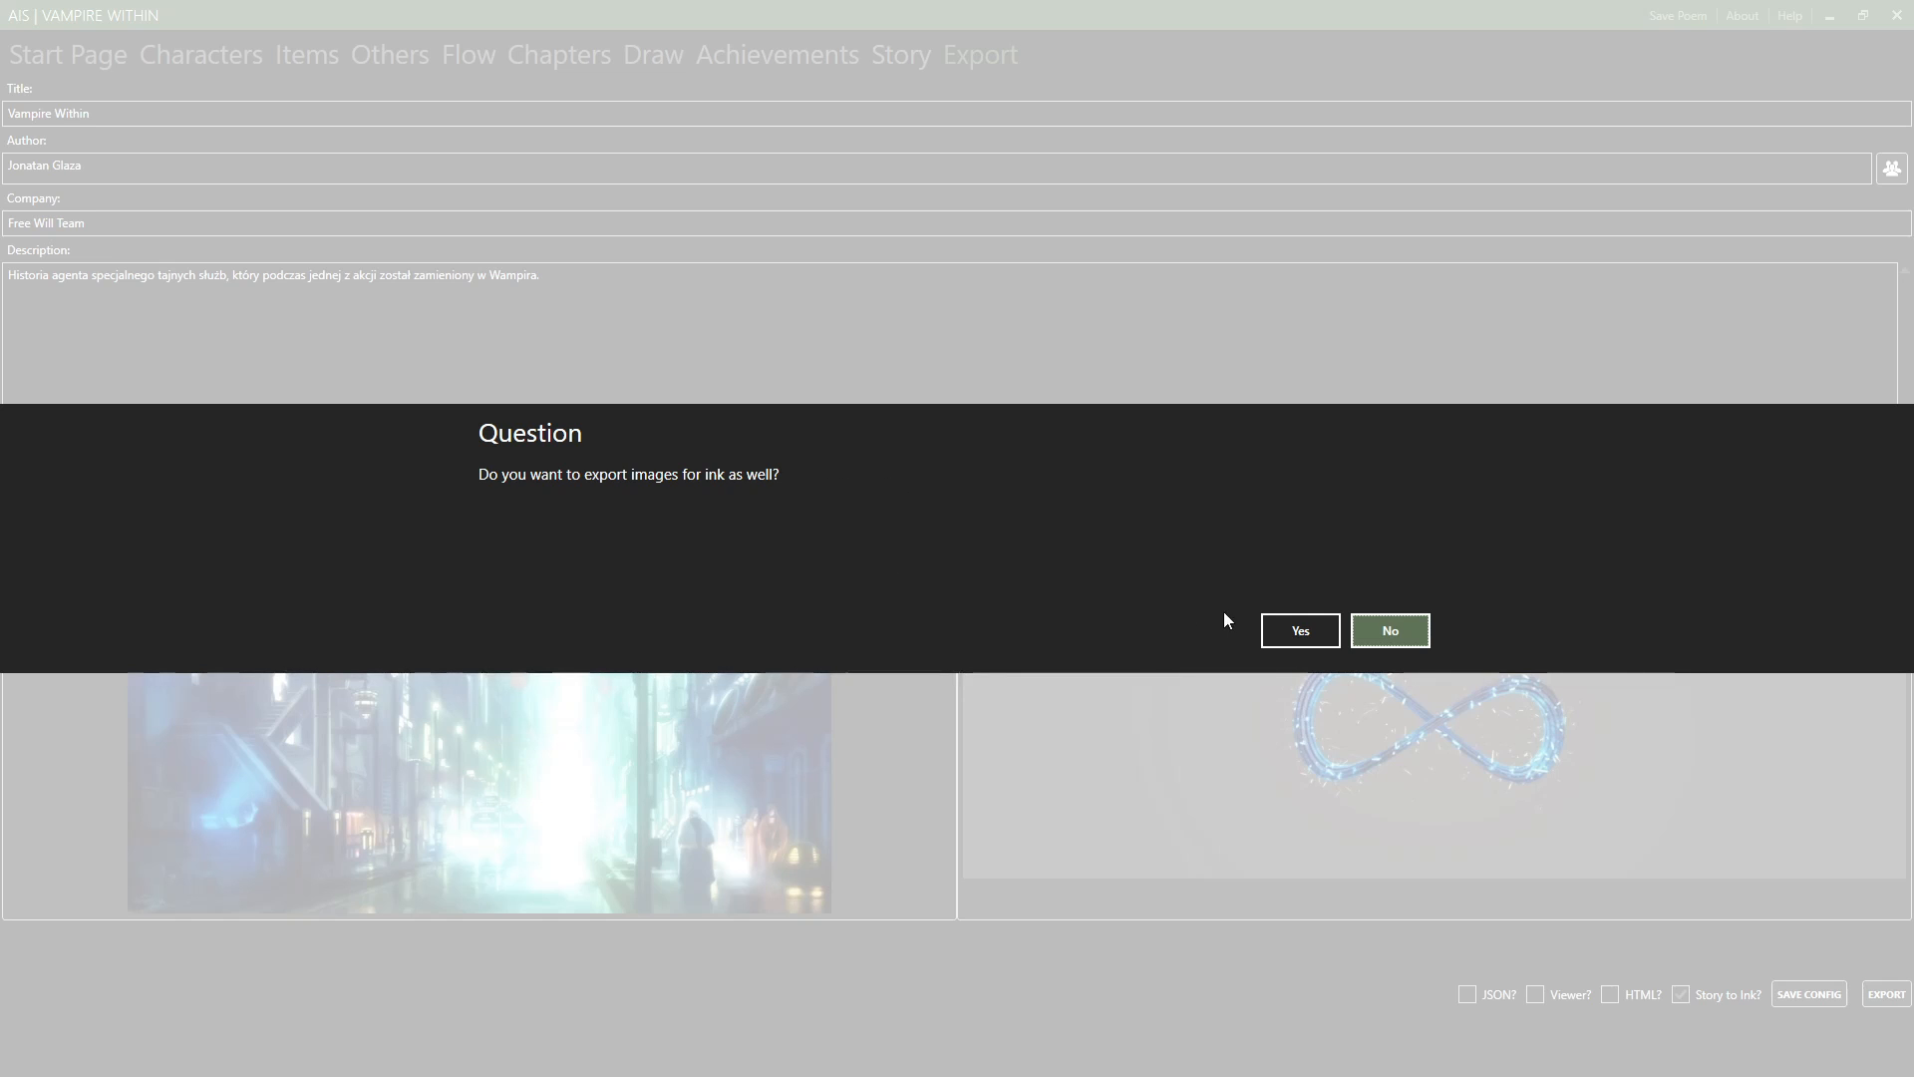
{"action": "left_click", "coordinate": [1304, 631]}
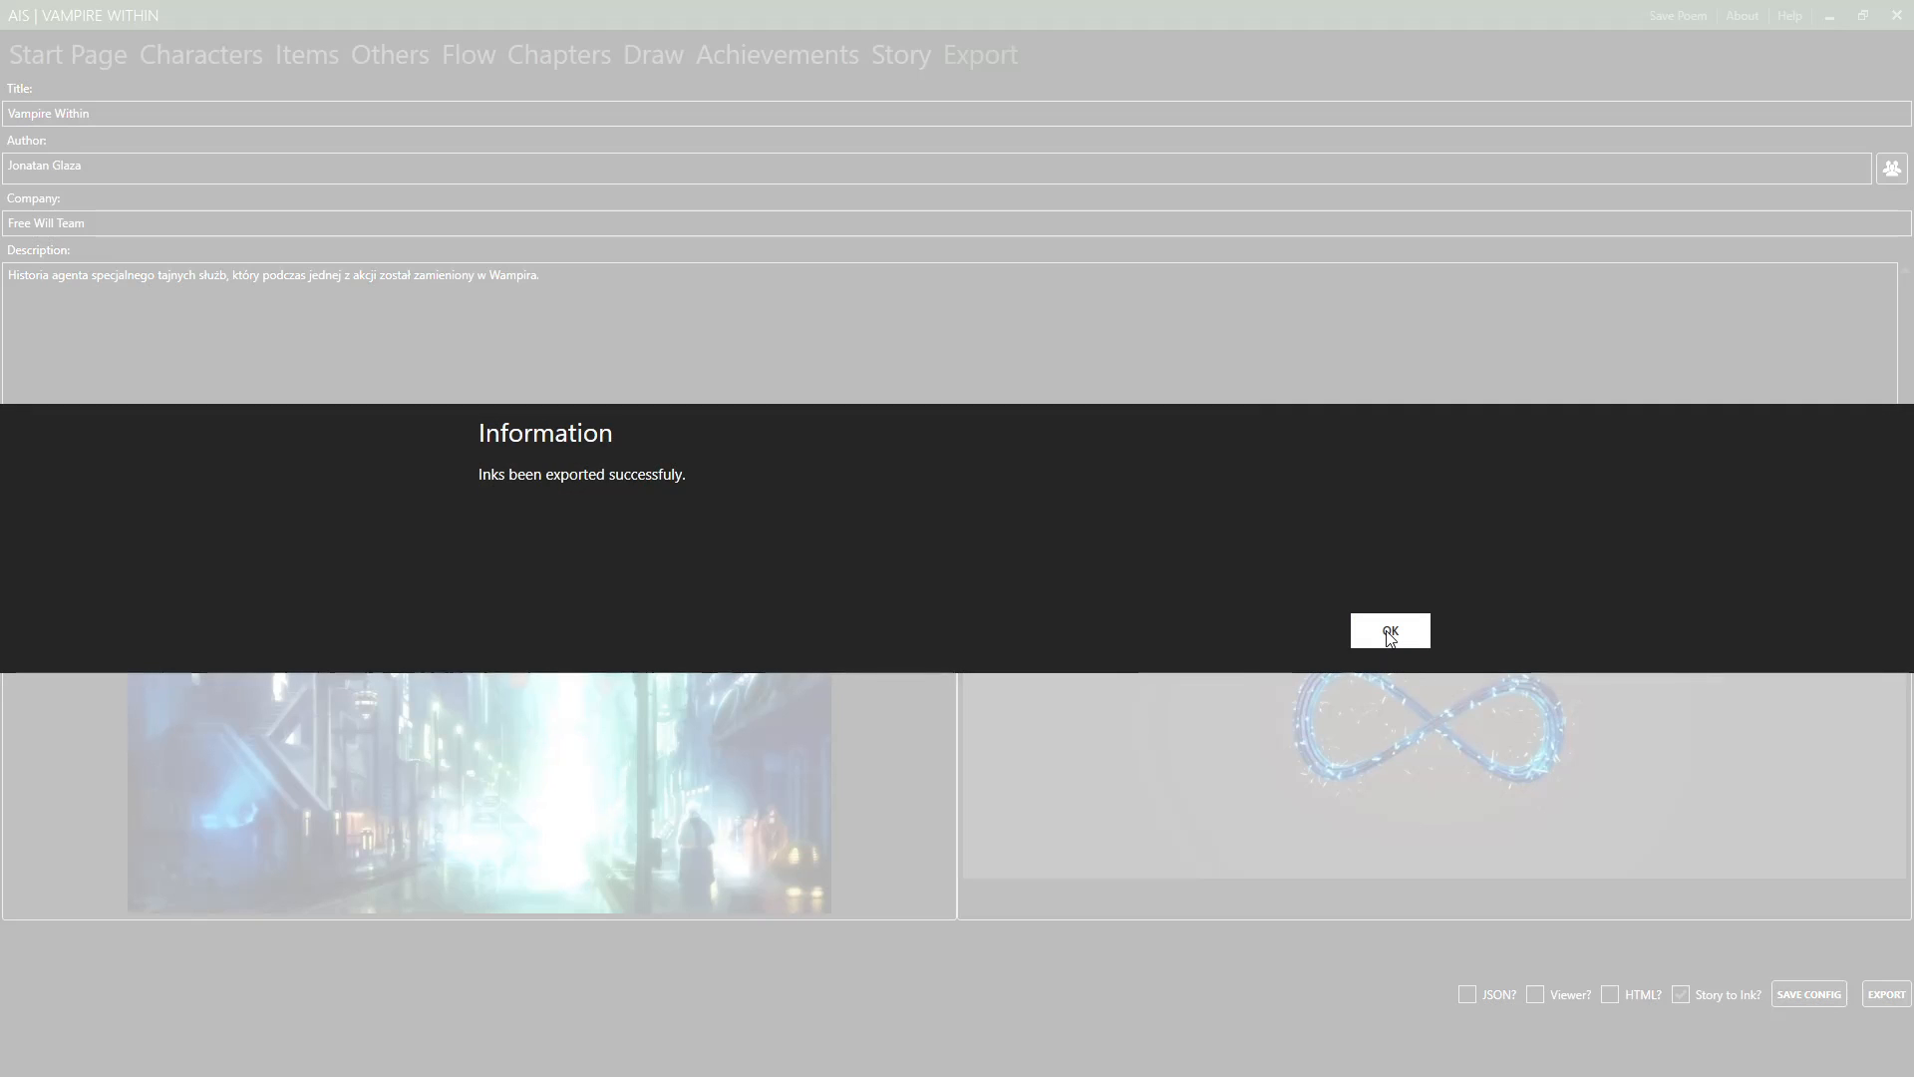
{"action": "left_click", "coordinate": [1391, 632]}
Switch the export format from Story to Ink to Viewer, export only Characters with the Export With Viewer option and dismiss the confirmation.
{"action": "left_click", "coordinate": [1695, 994]}
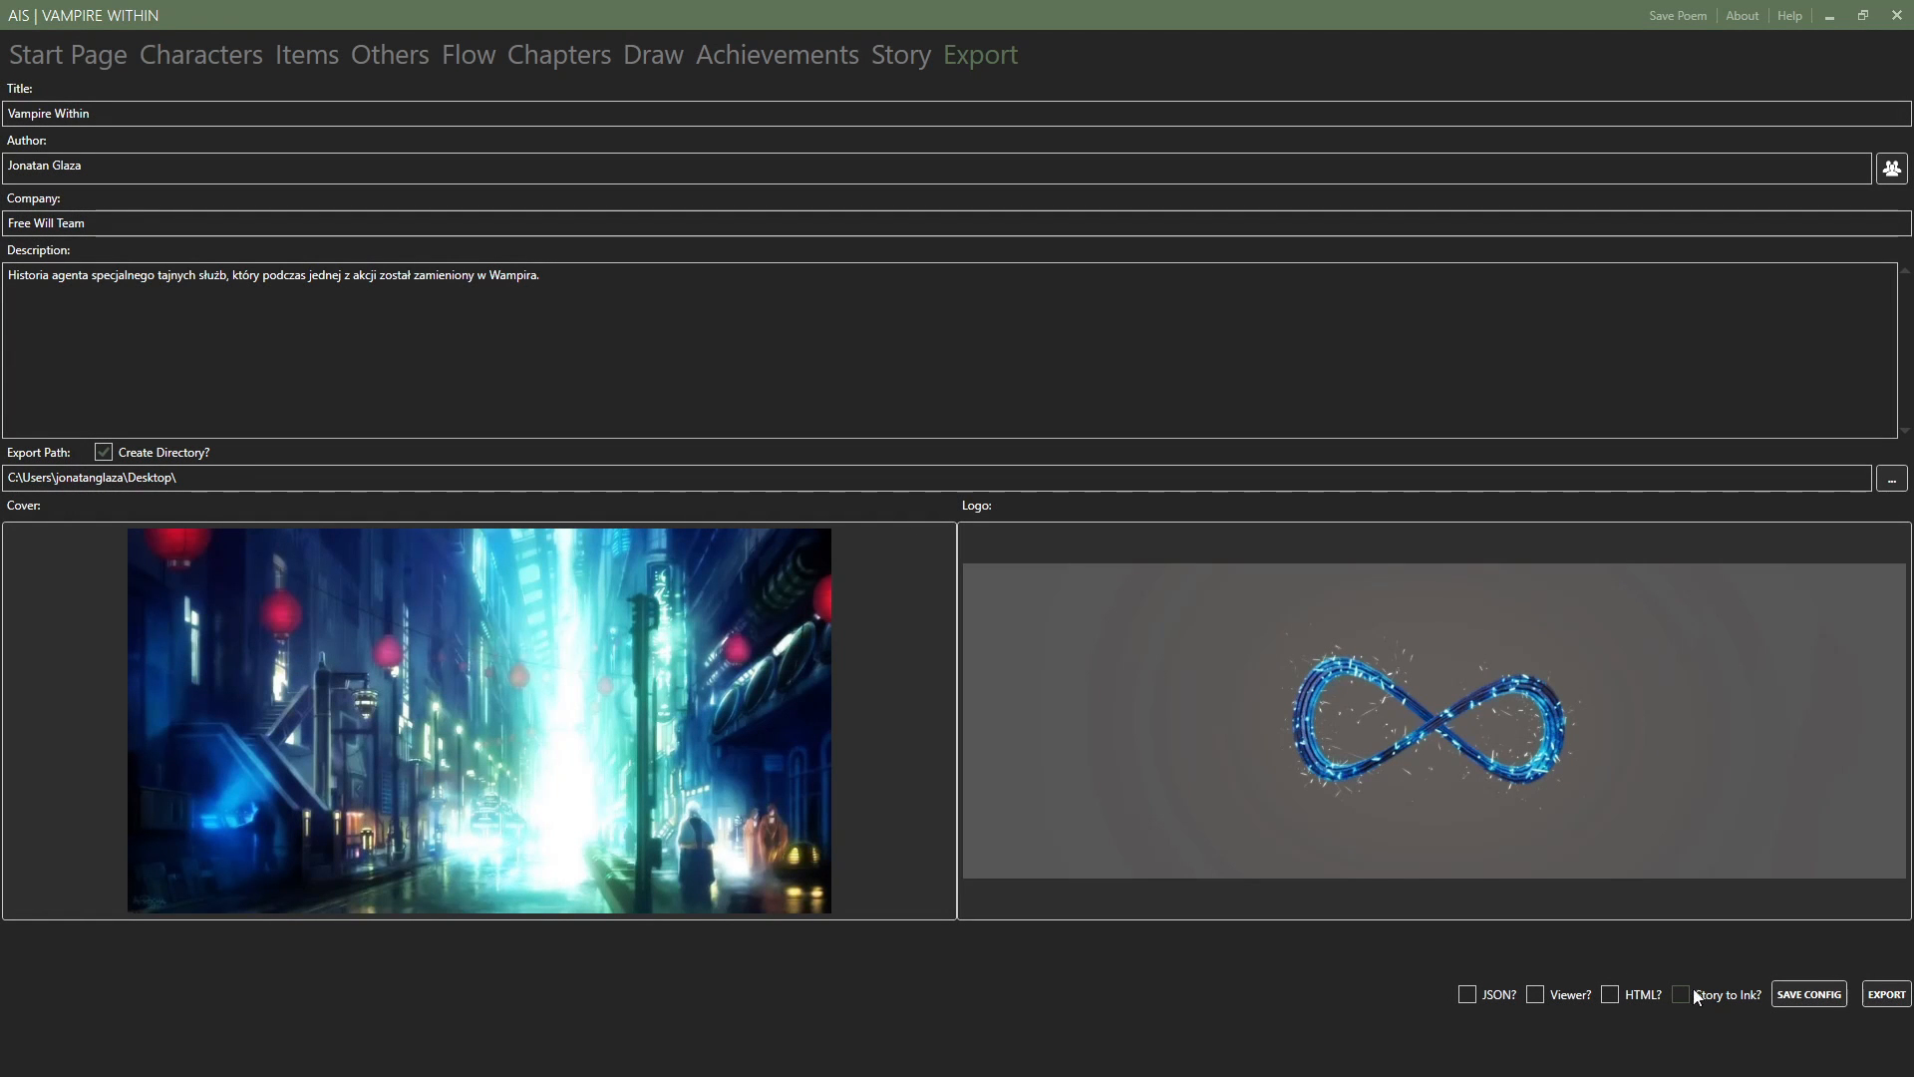
{"action": "left_click", "coordinate": [1546, 997]}
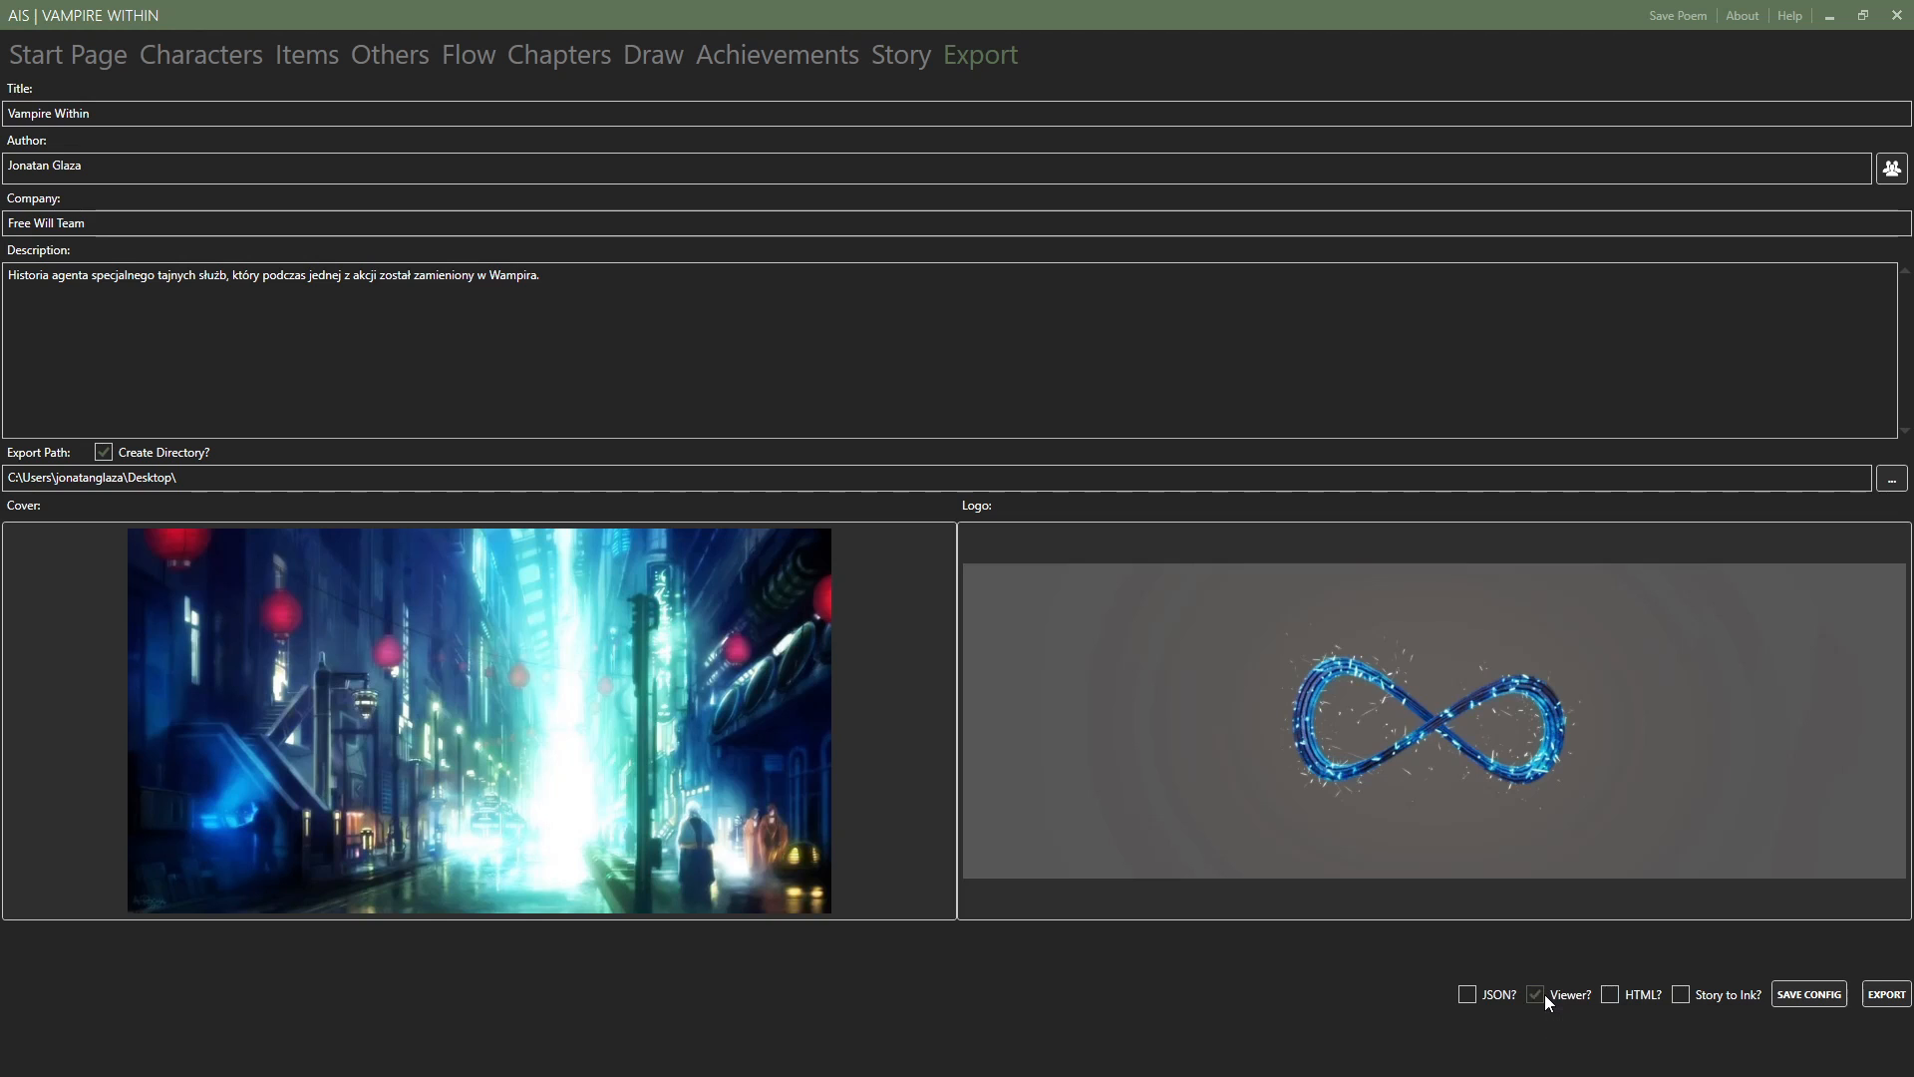
{"action": "left_click", "coordinate": [1887, 996]}
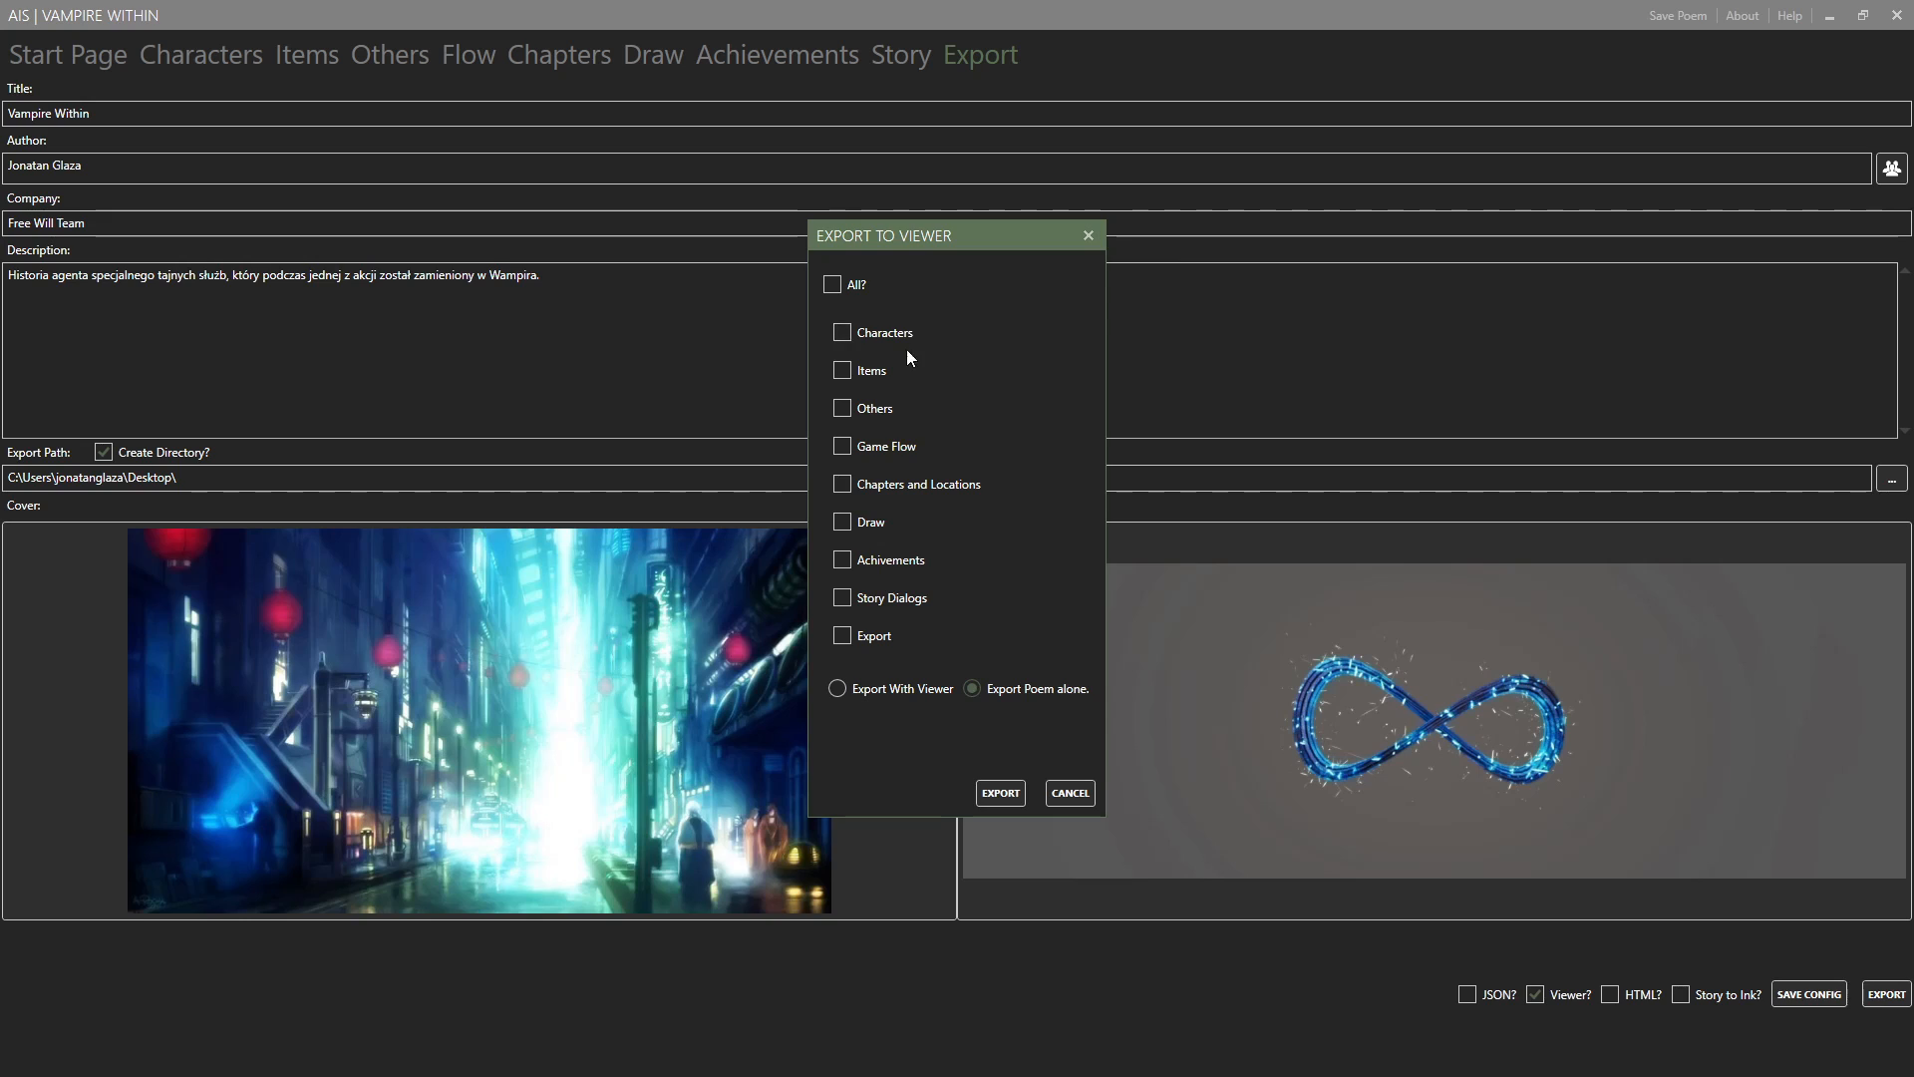
{"action": "left_click", "coordinate": [845, 337]}
{"action": "left_click", "coordinate": [913, 686]}
{"action": "left_click", "coordinate": [1009, 798]}
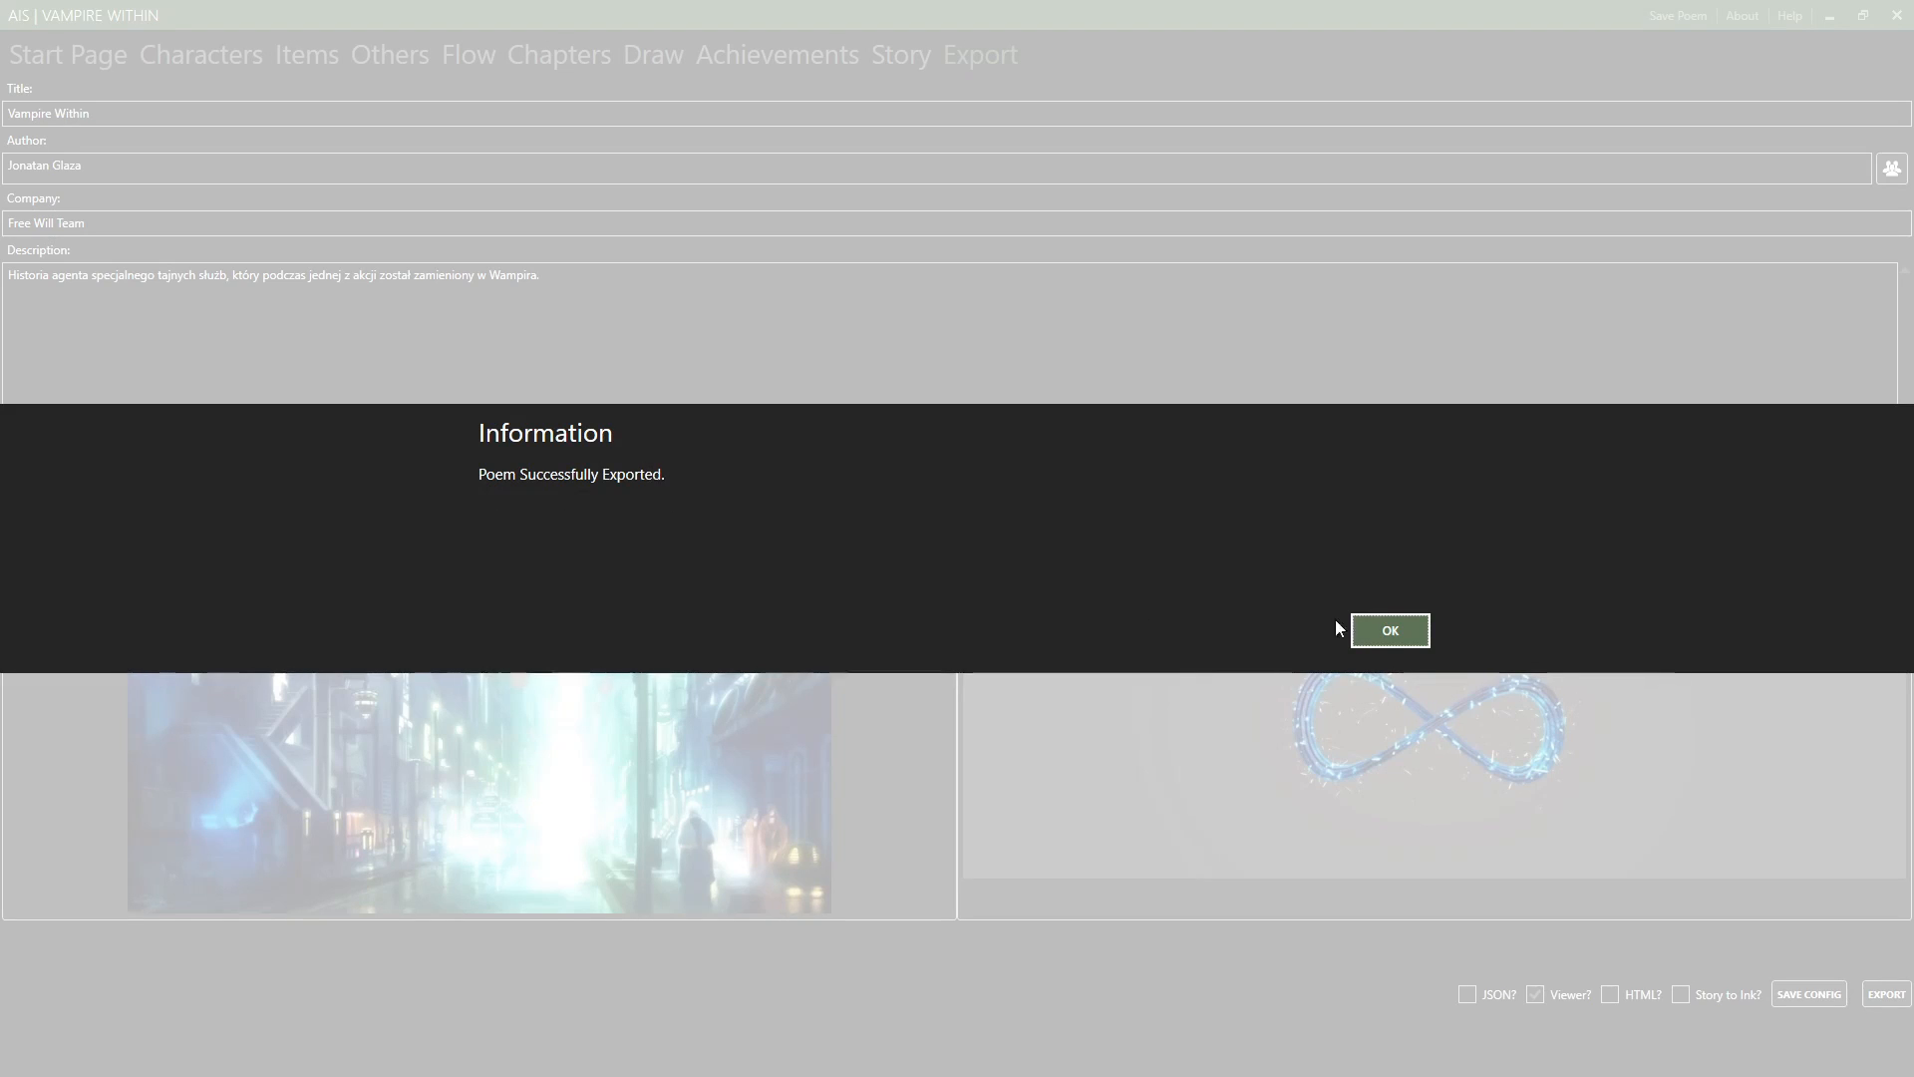
{"action": "left_click", "coordinate": [1365, 630]}
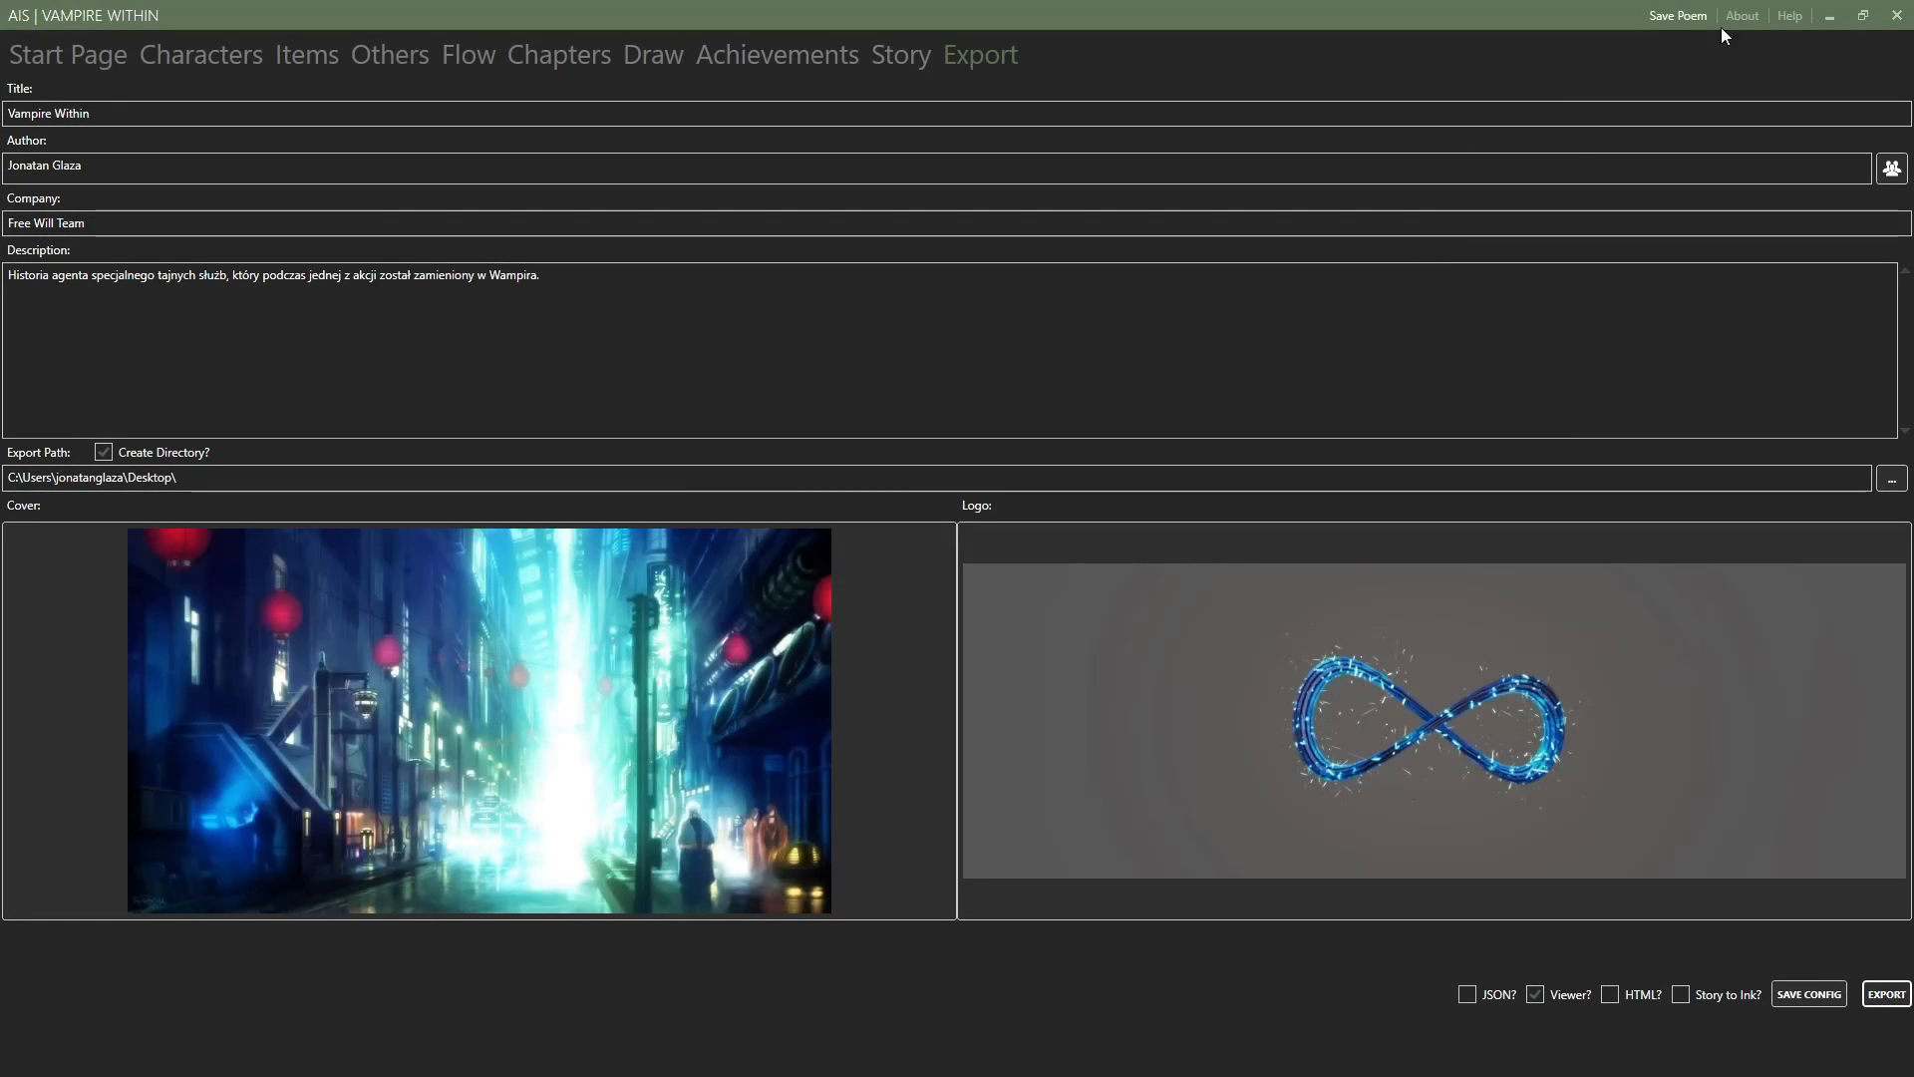
Minimize the open windows, open the Vampire Within export folder on the desktop and maximize its window.
{"action": "left_click", "coordinate": [1823, 13]}
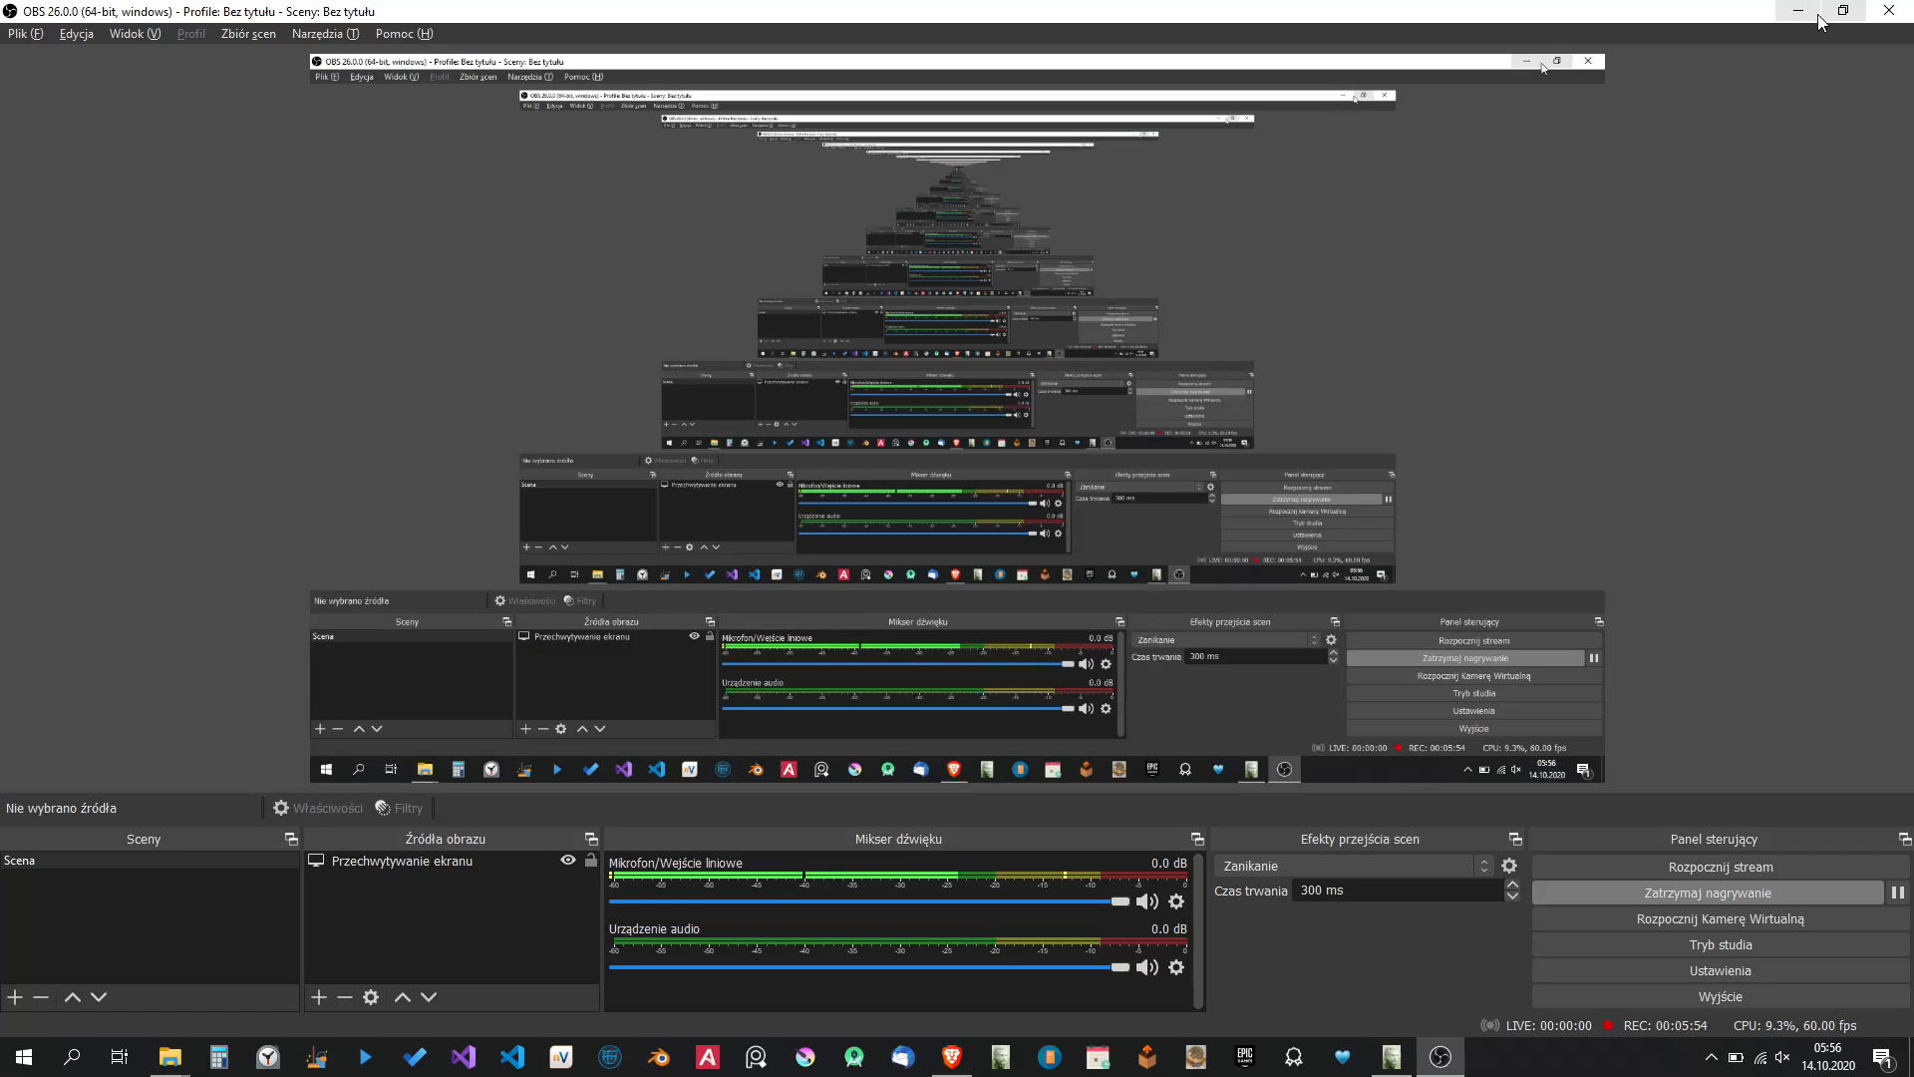
{"action": "left_click", "coordinate": [1800, 12]}
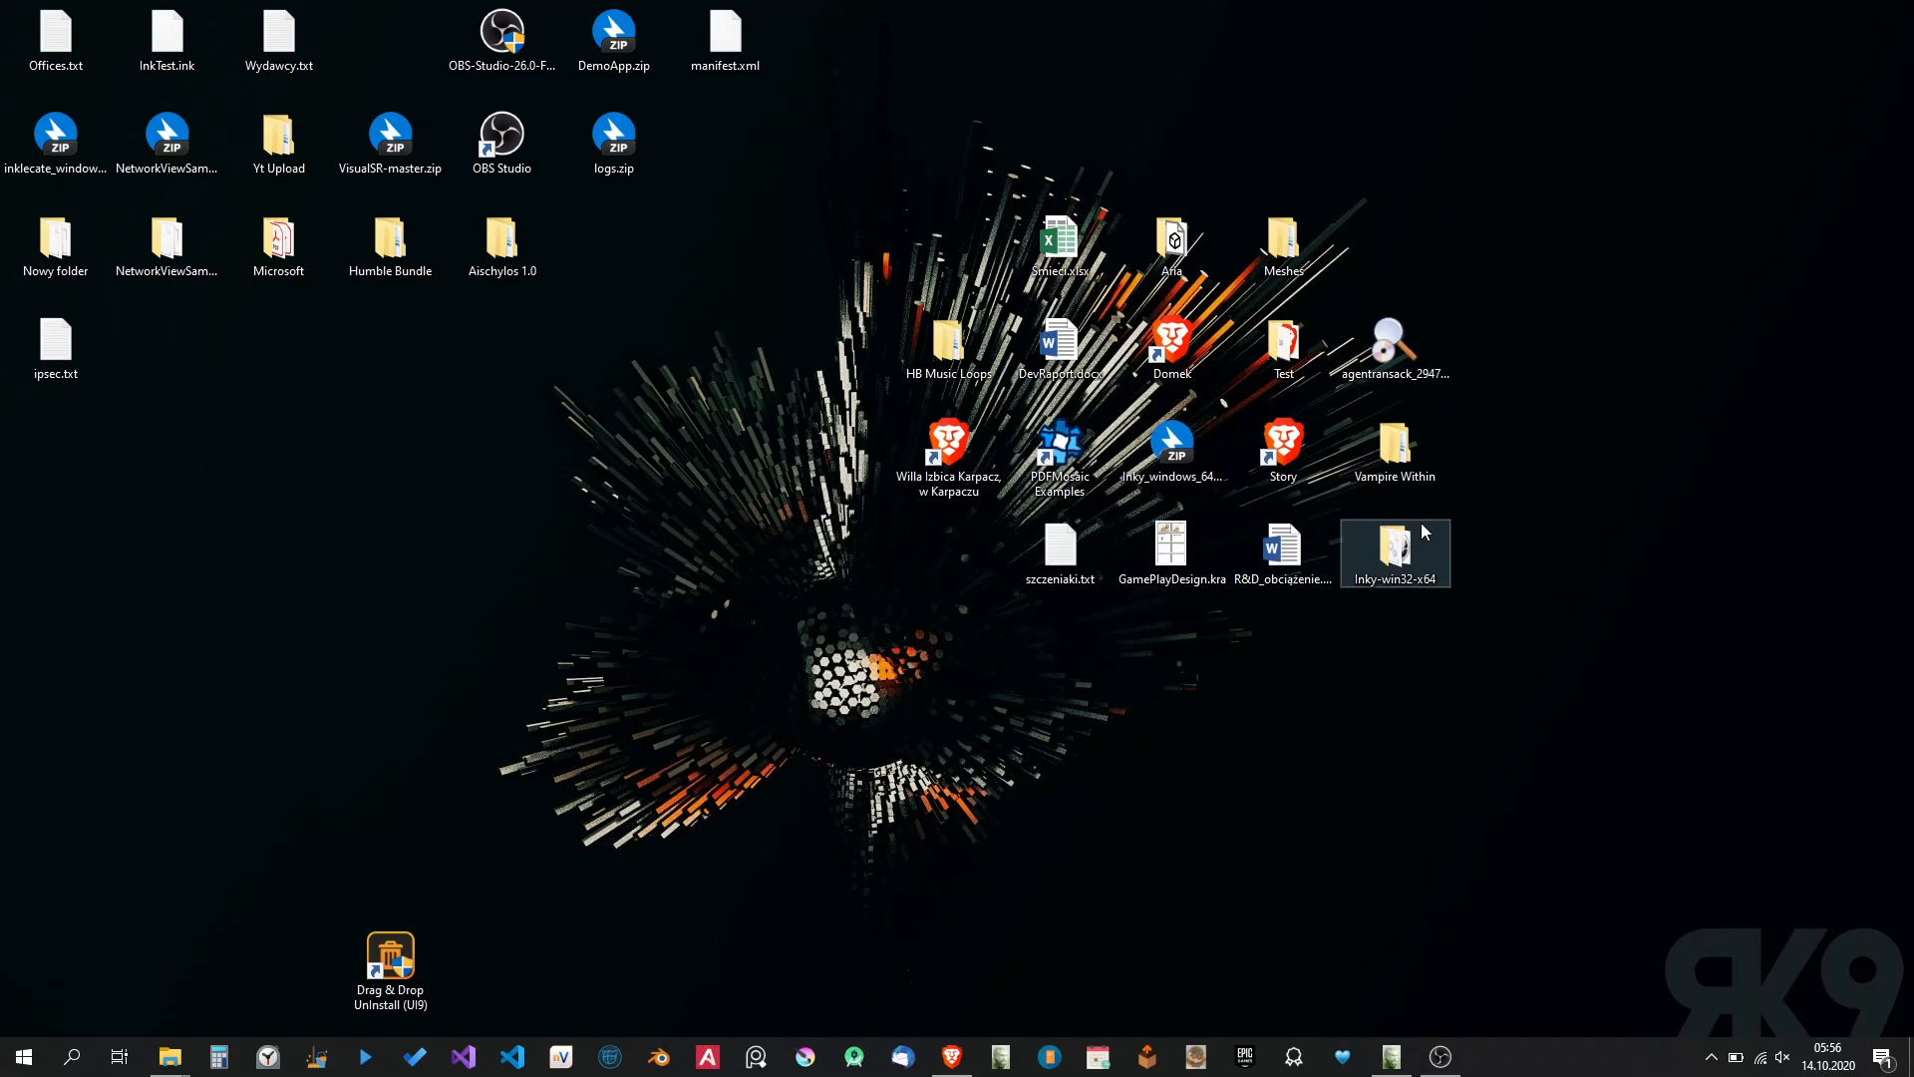
{"action": "double_click", "coordinate": [1388, 460]}
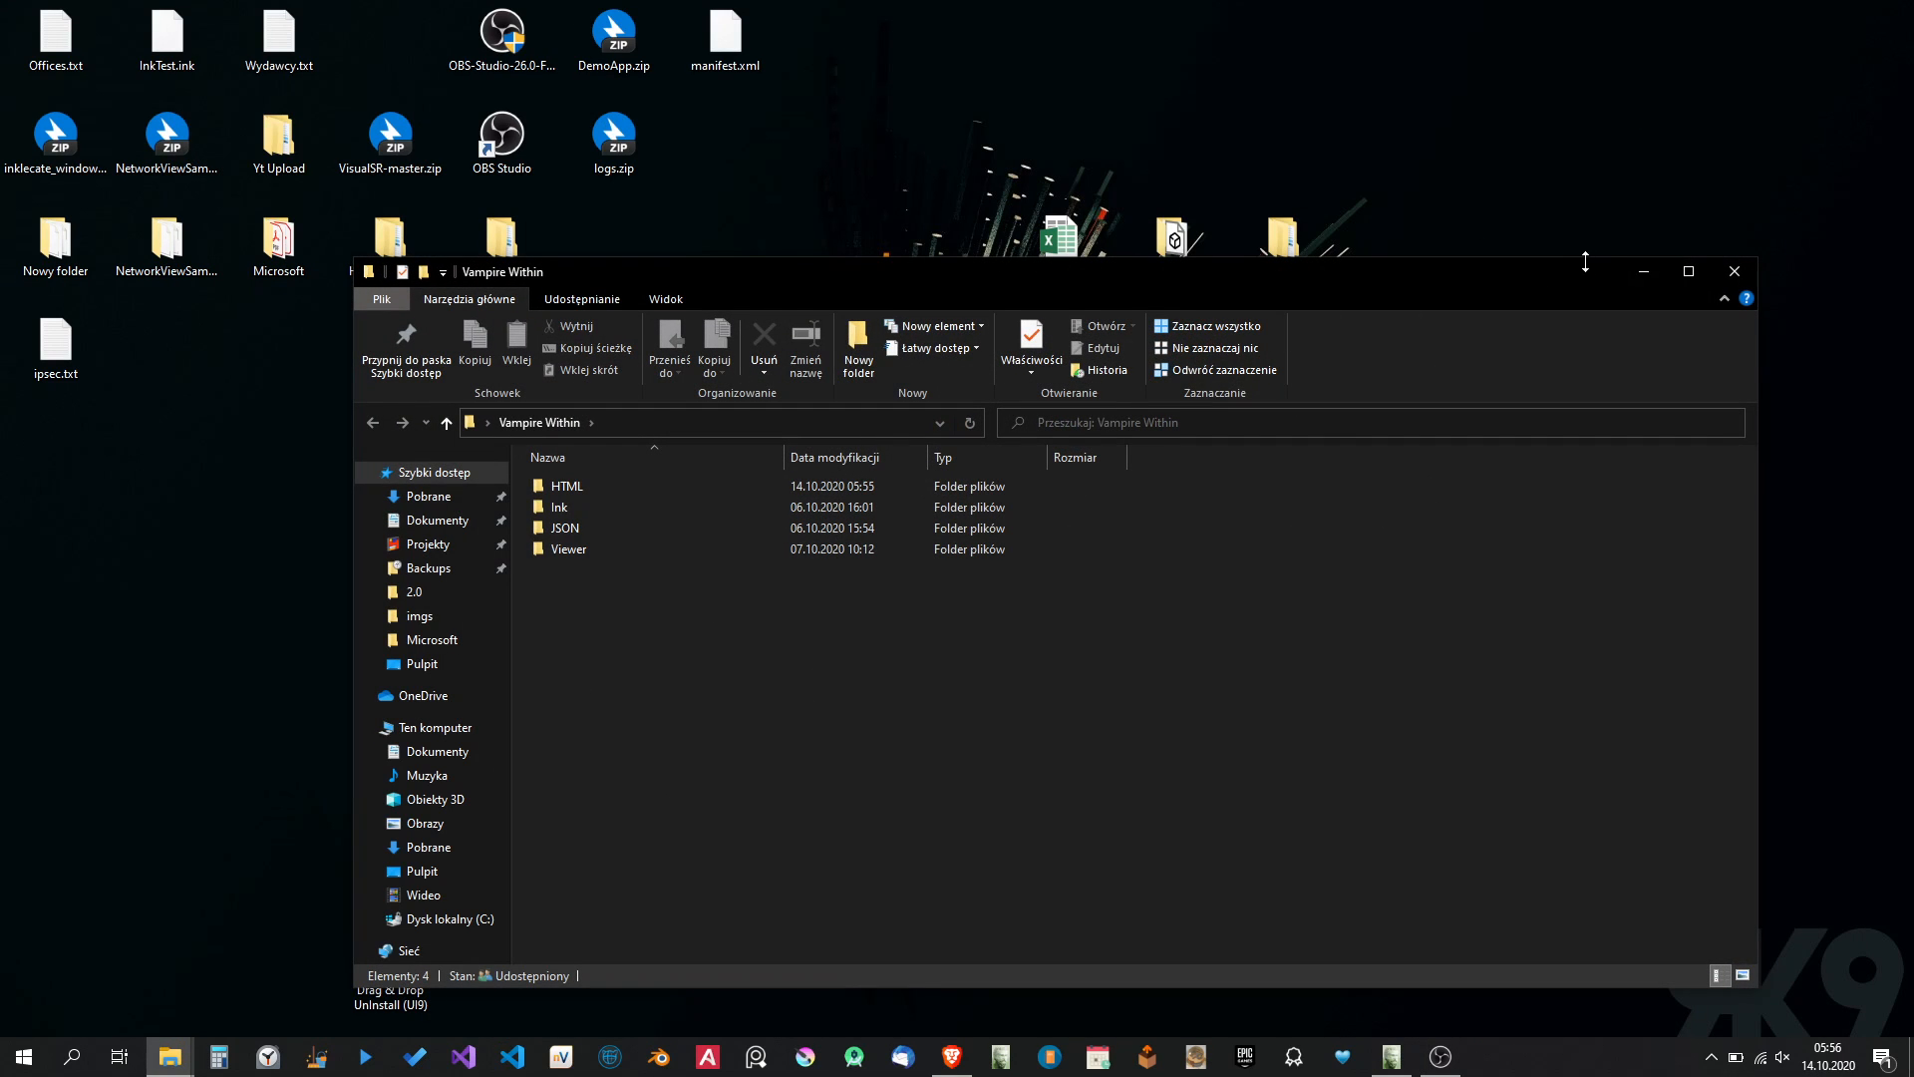
{"action": "left_click", "coordinate": [1685, 272]}
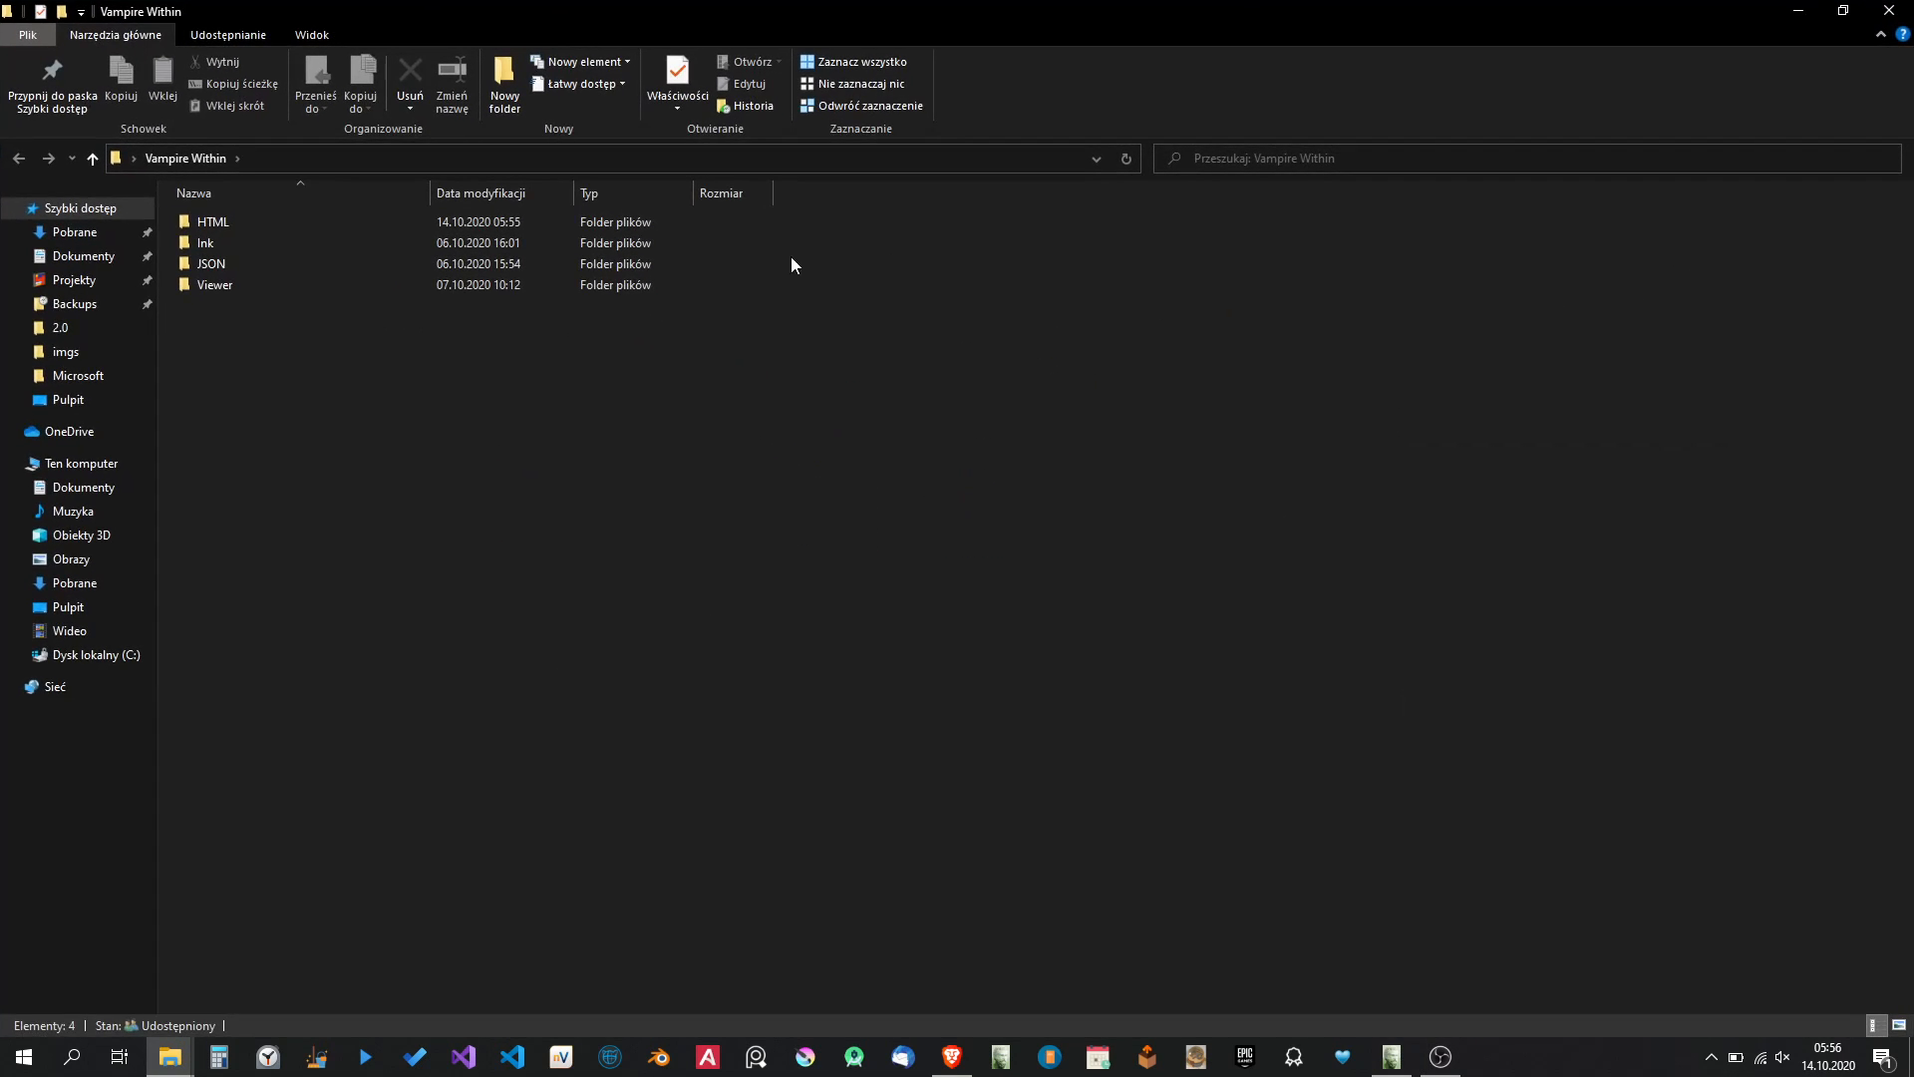
Open achivements.json from the JSON export folder in PSPad to view the exported achievements, and close it.
{"action": "double_click", "coordinate": [227, 265]}
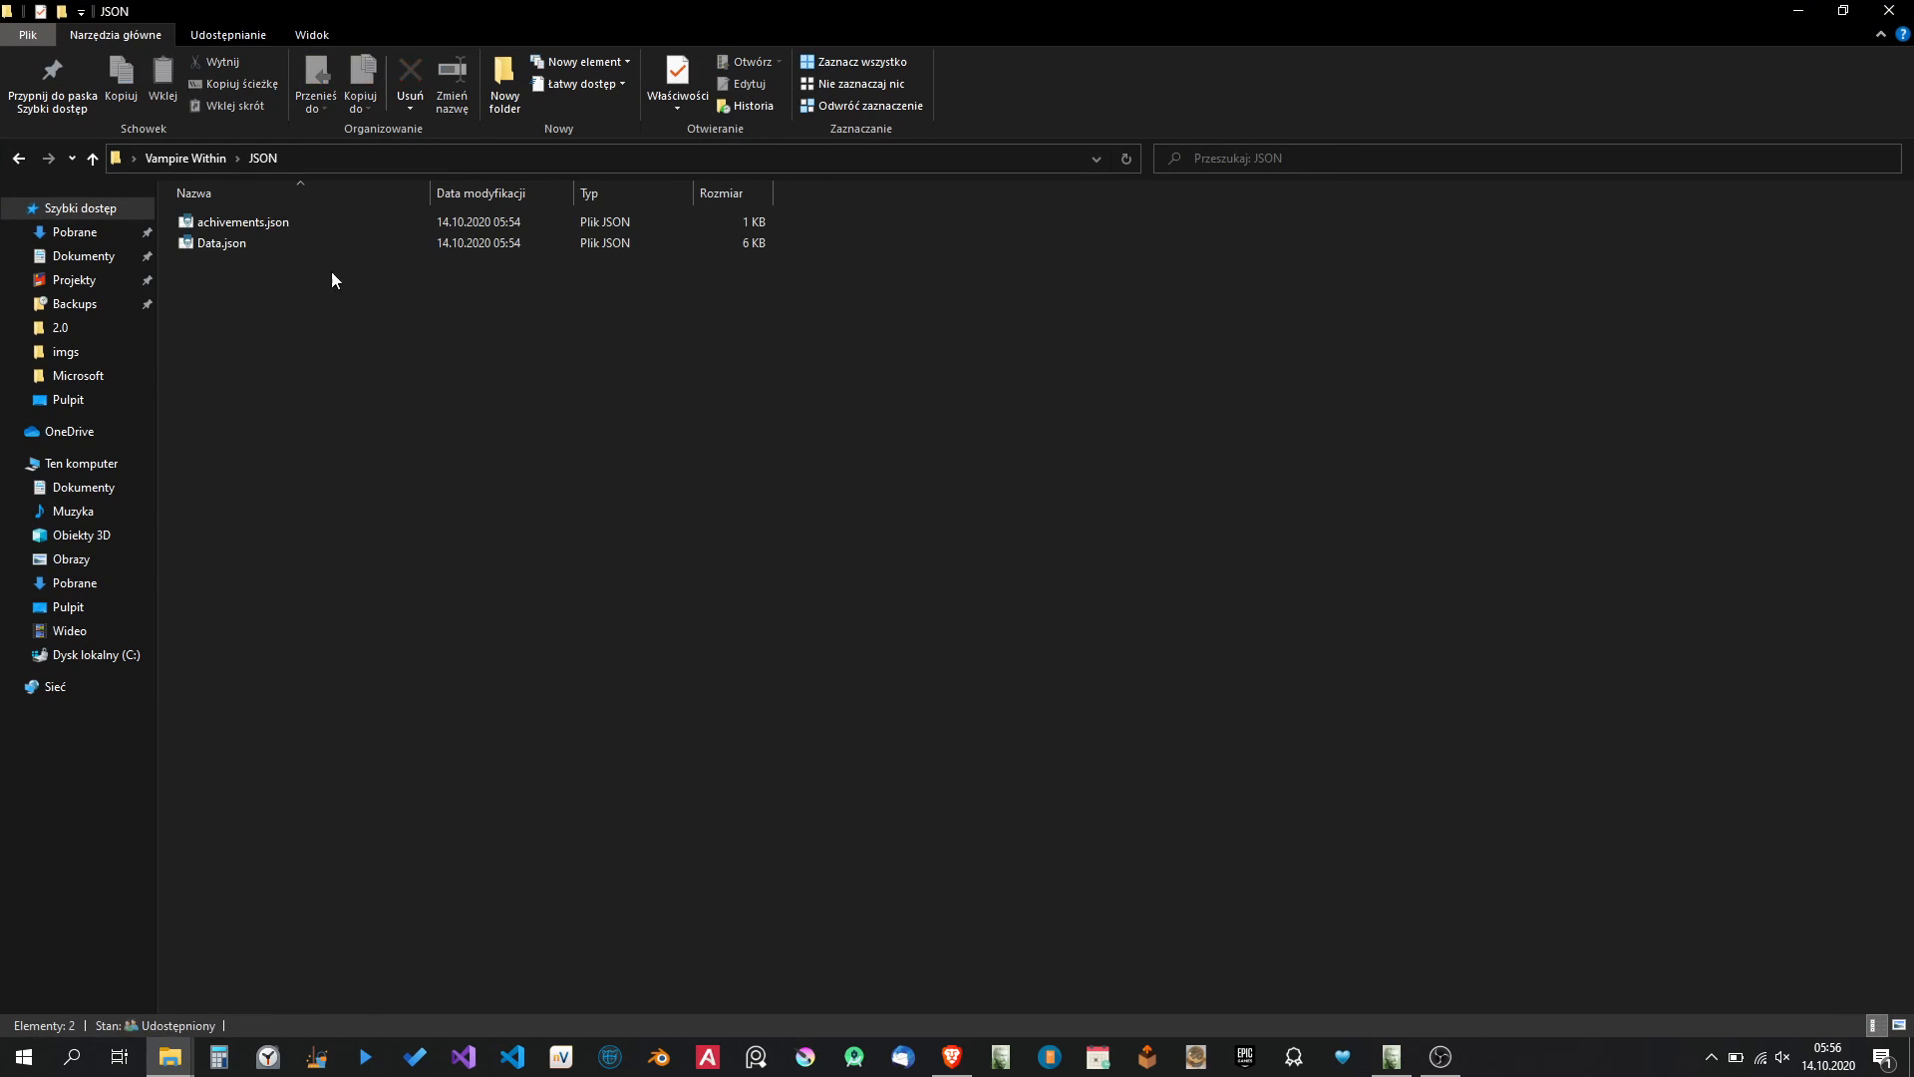
{"action": "right_click", "coordinate": [259, 221]}
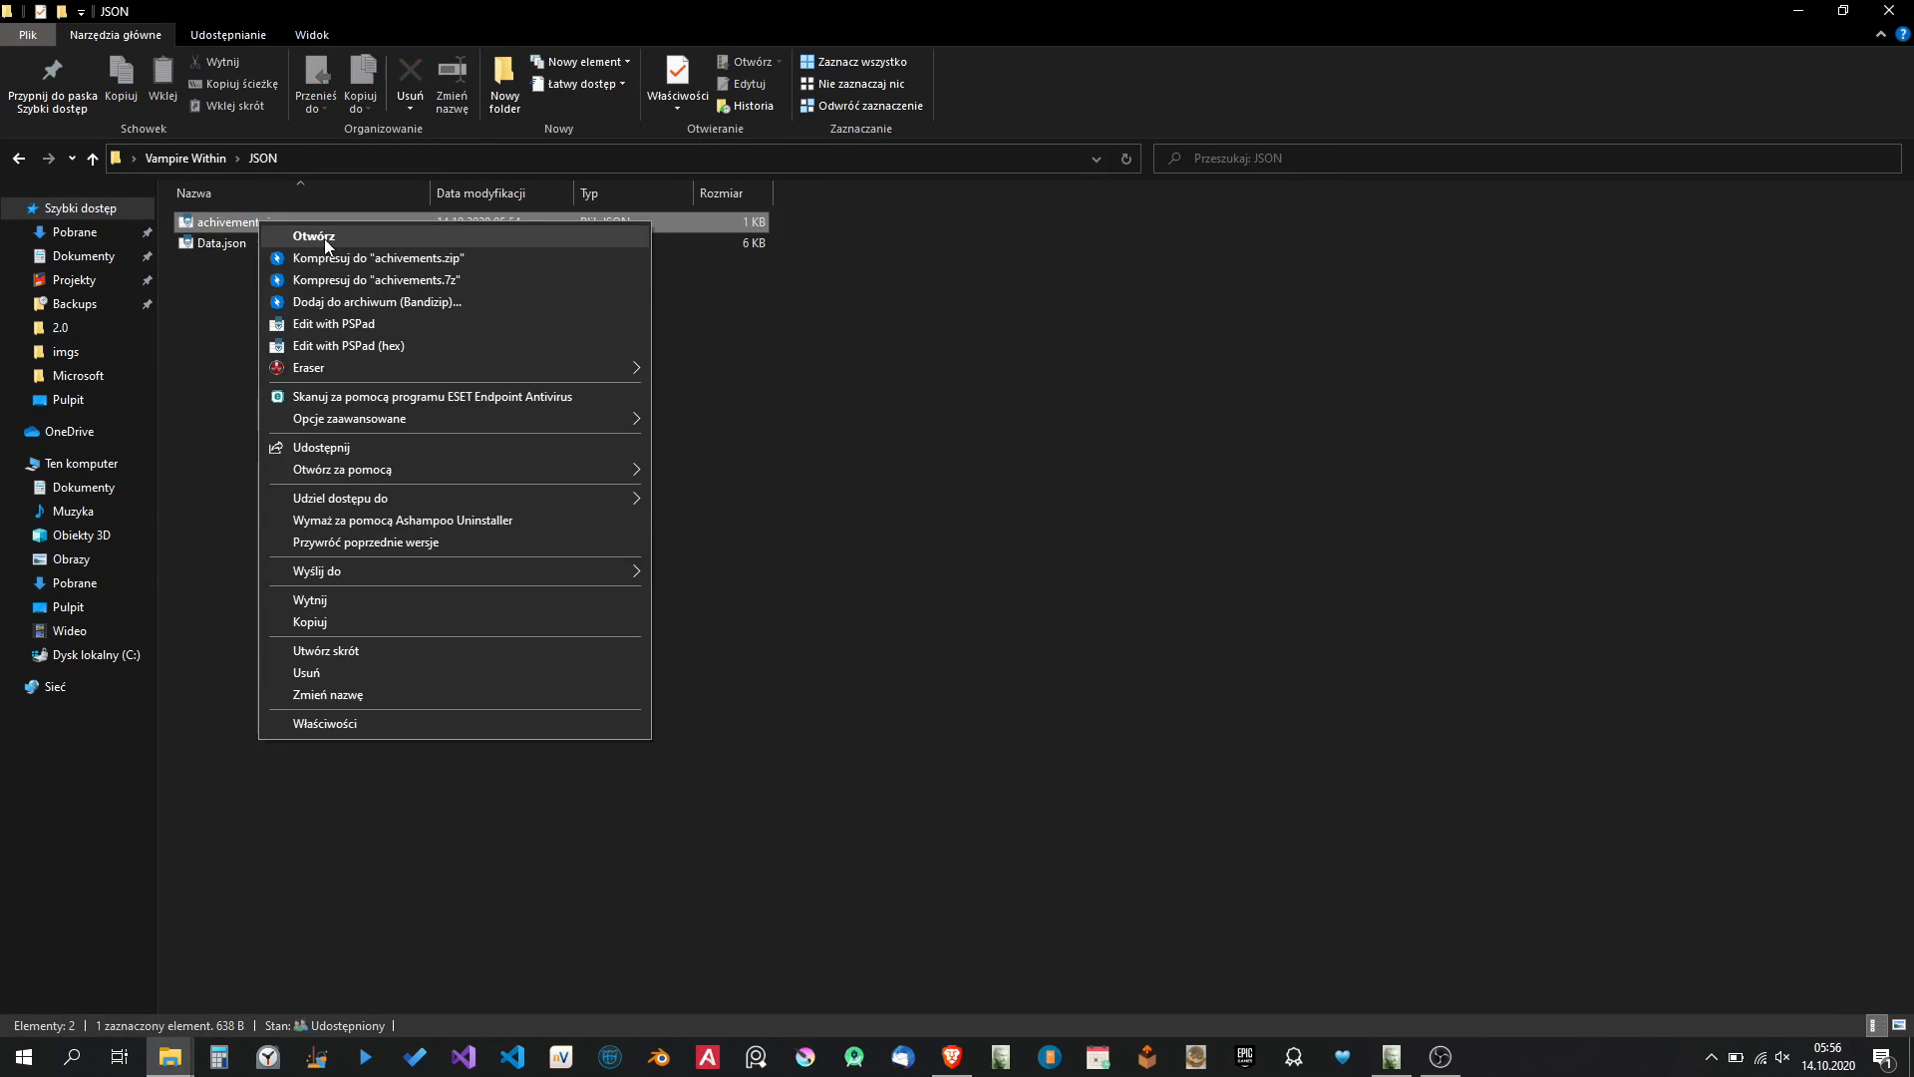
{"action": "left_click", "coordinate": [351, 323]}
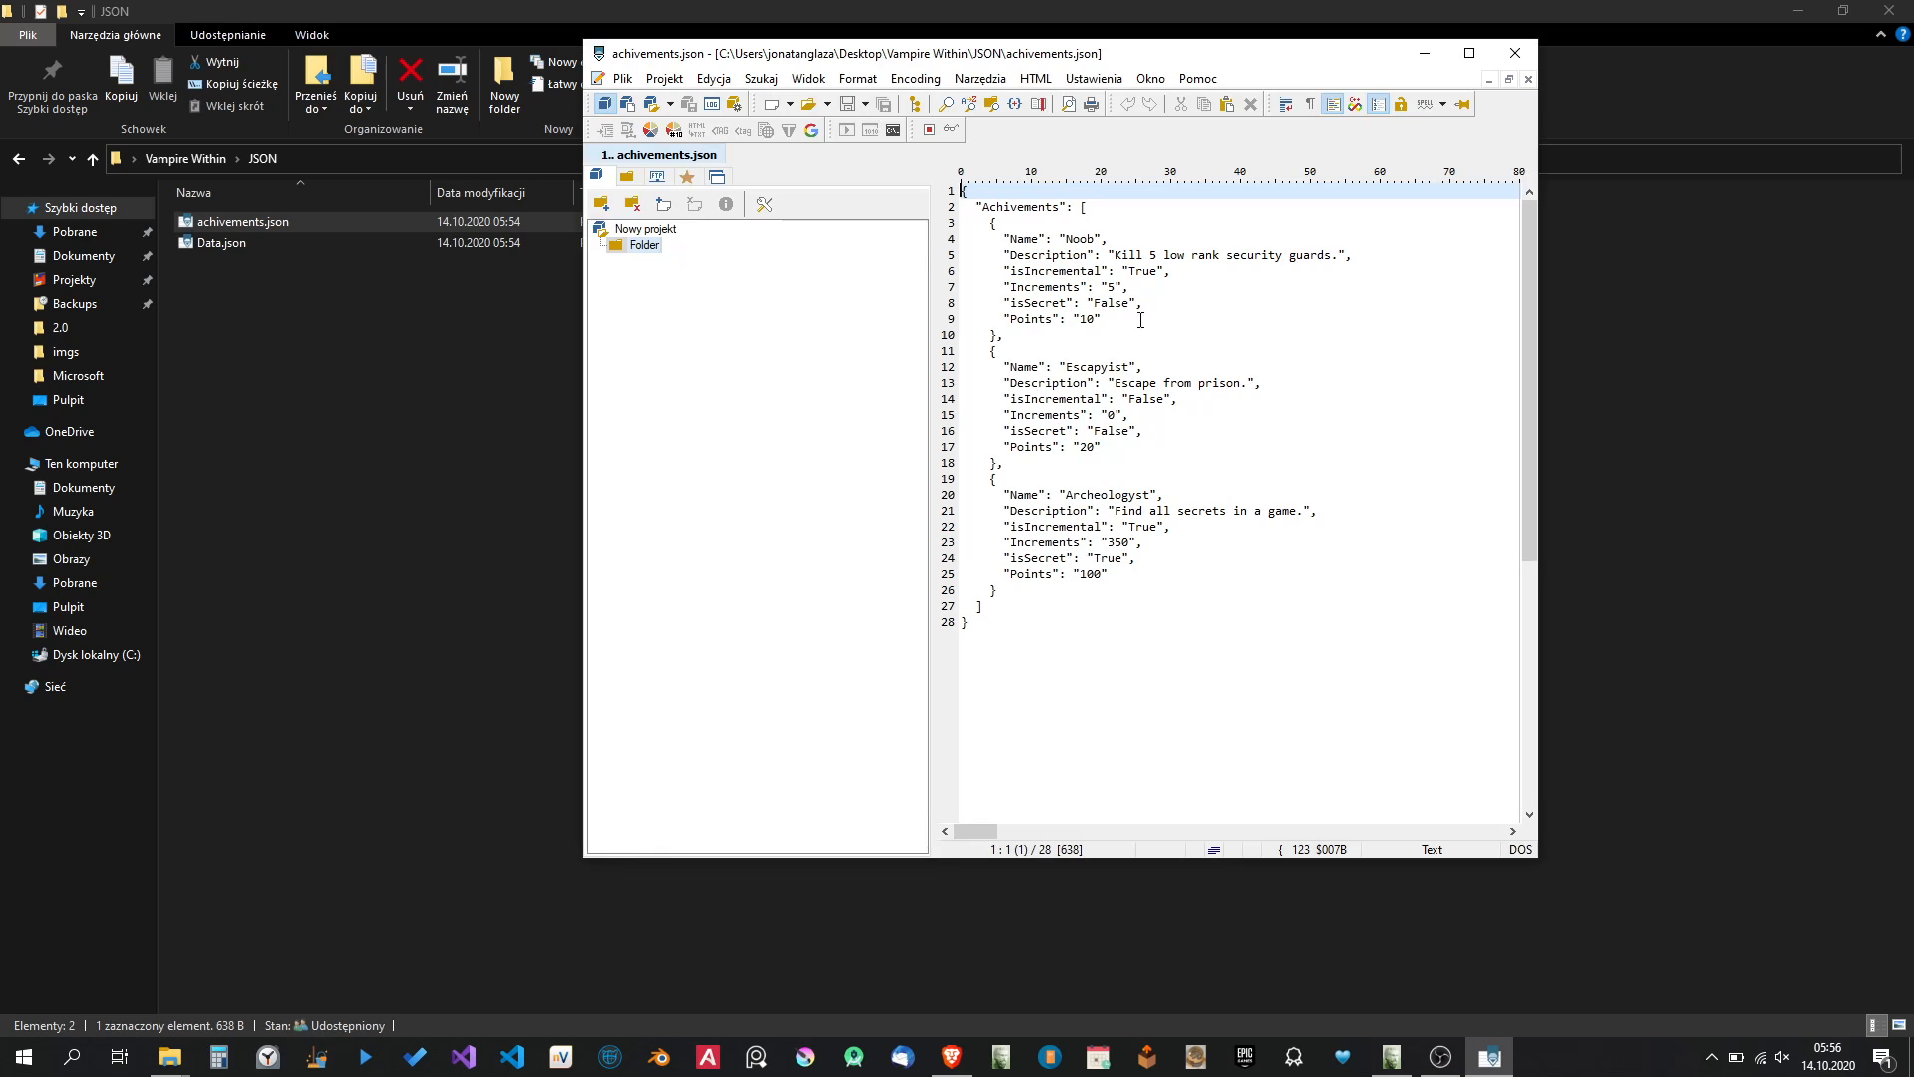
{"action": "left_click", "coordinate": [1515, 53]}
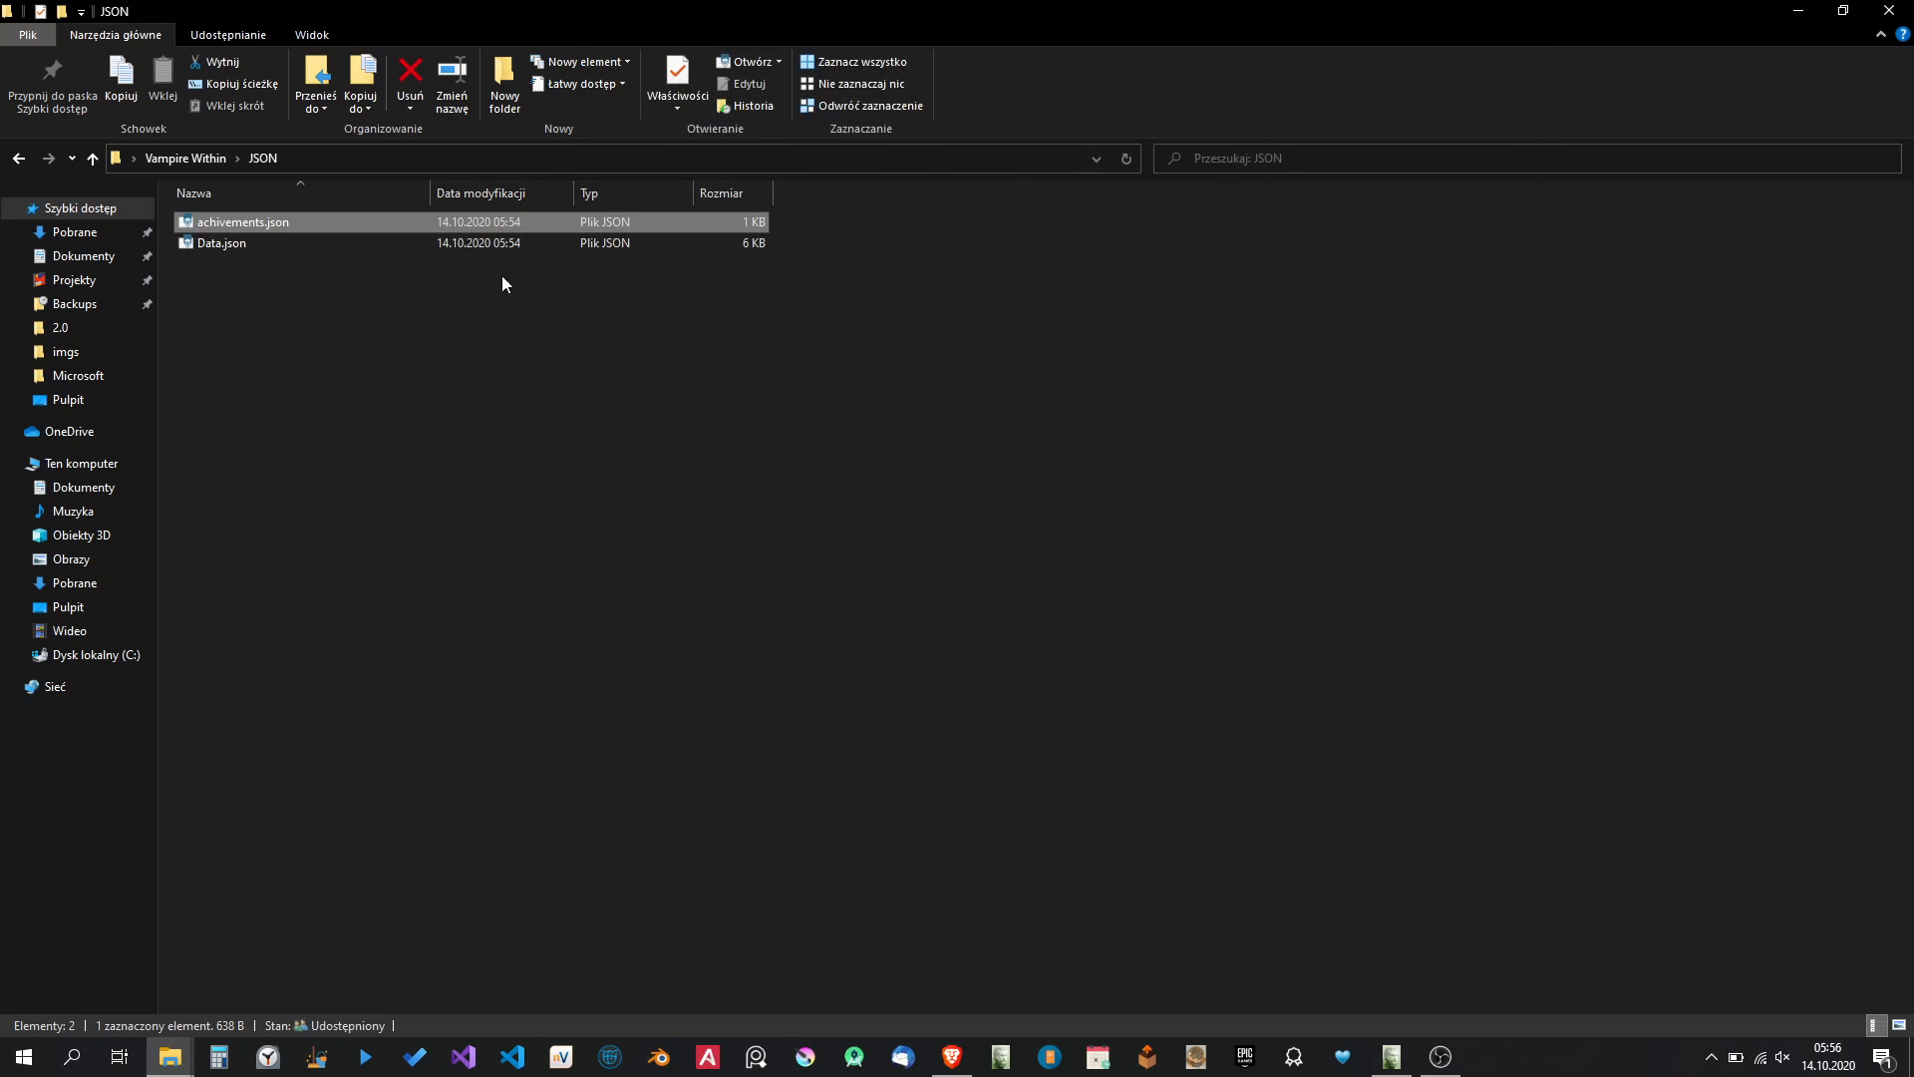
Open Data.json in a maximized PSPad window, examine the exported character entries and close the file.
{"action": "right_click", "coordinate": [231, 249]}
{"action": "left_click", "coordinate": [289, 356]}
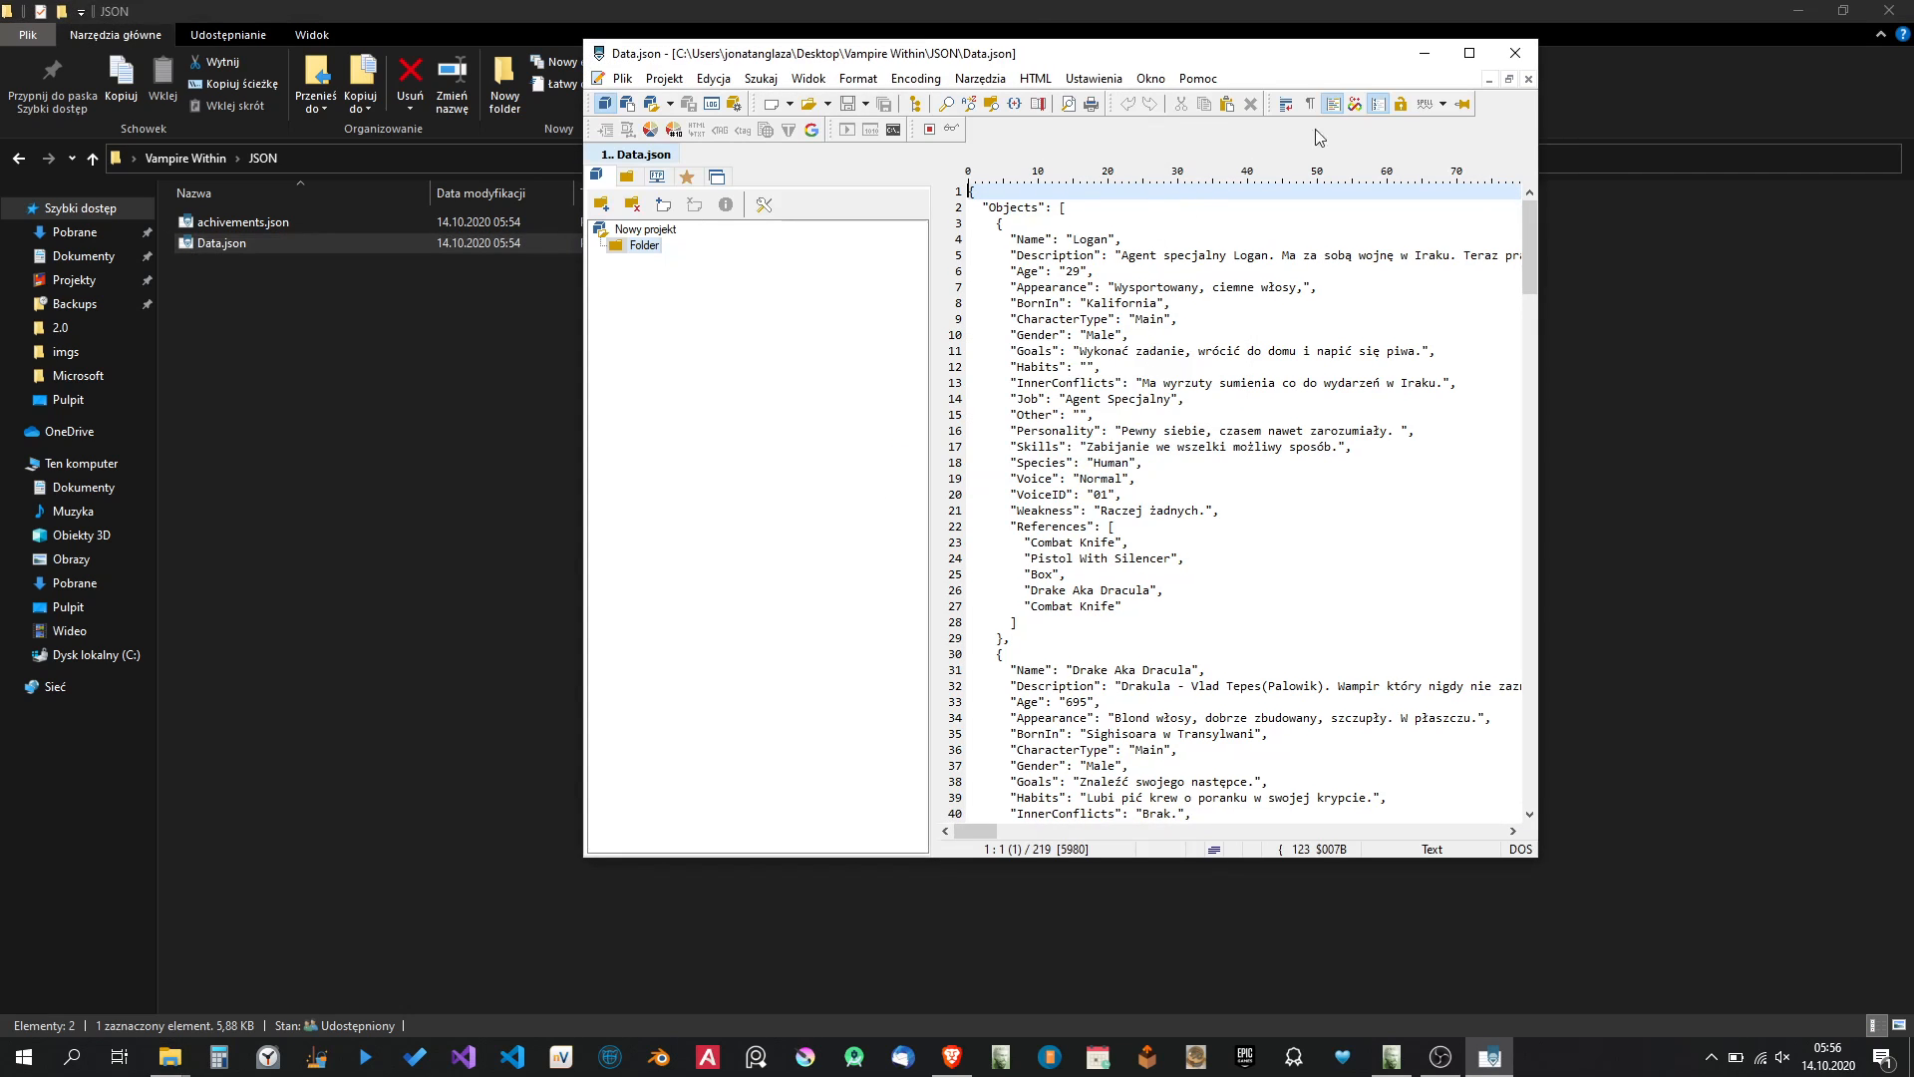
{"action": "left_click", "coordinate": [1468, 53]}
{"action": "left_click", "coordinate": [1166, 400]}
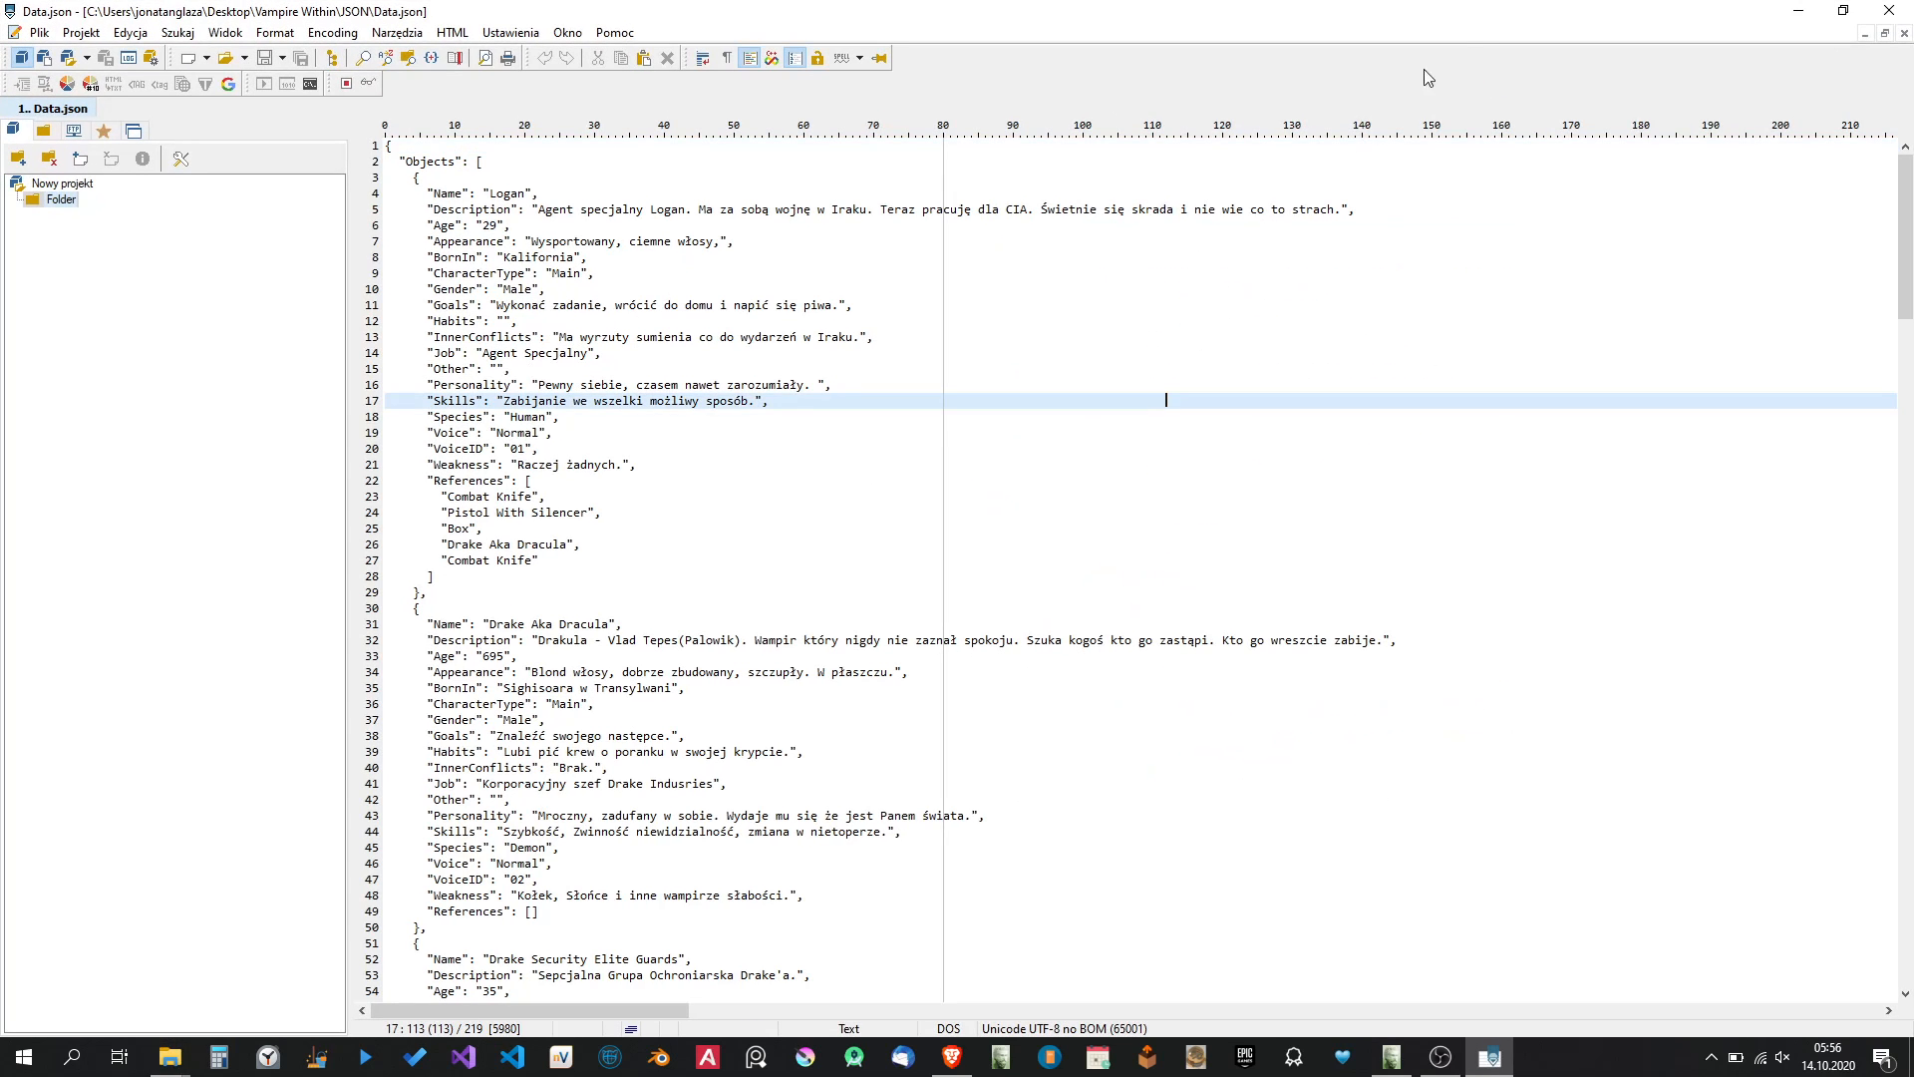
{"action": "left_click", "coordinate": [538, 640]}
{"action": "left_click", "coordinate": [539, 671]}
{"action": "left_click", "coordinate": [601, 831]}
{"action": "left_click", "coordinate": [1886, 9]}
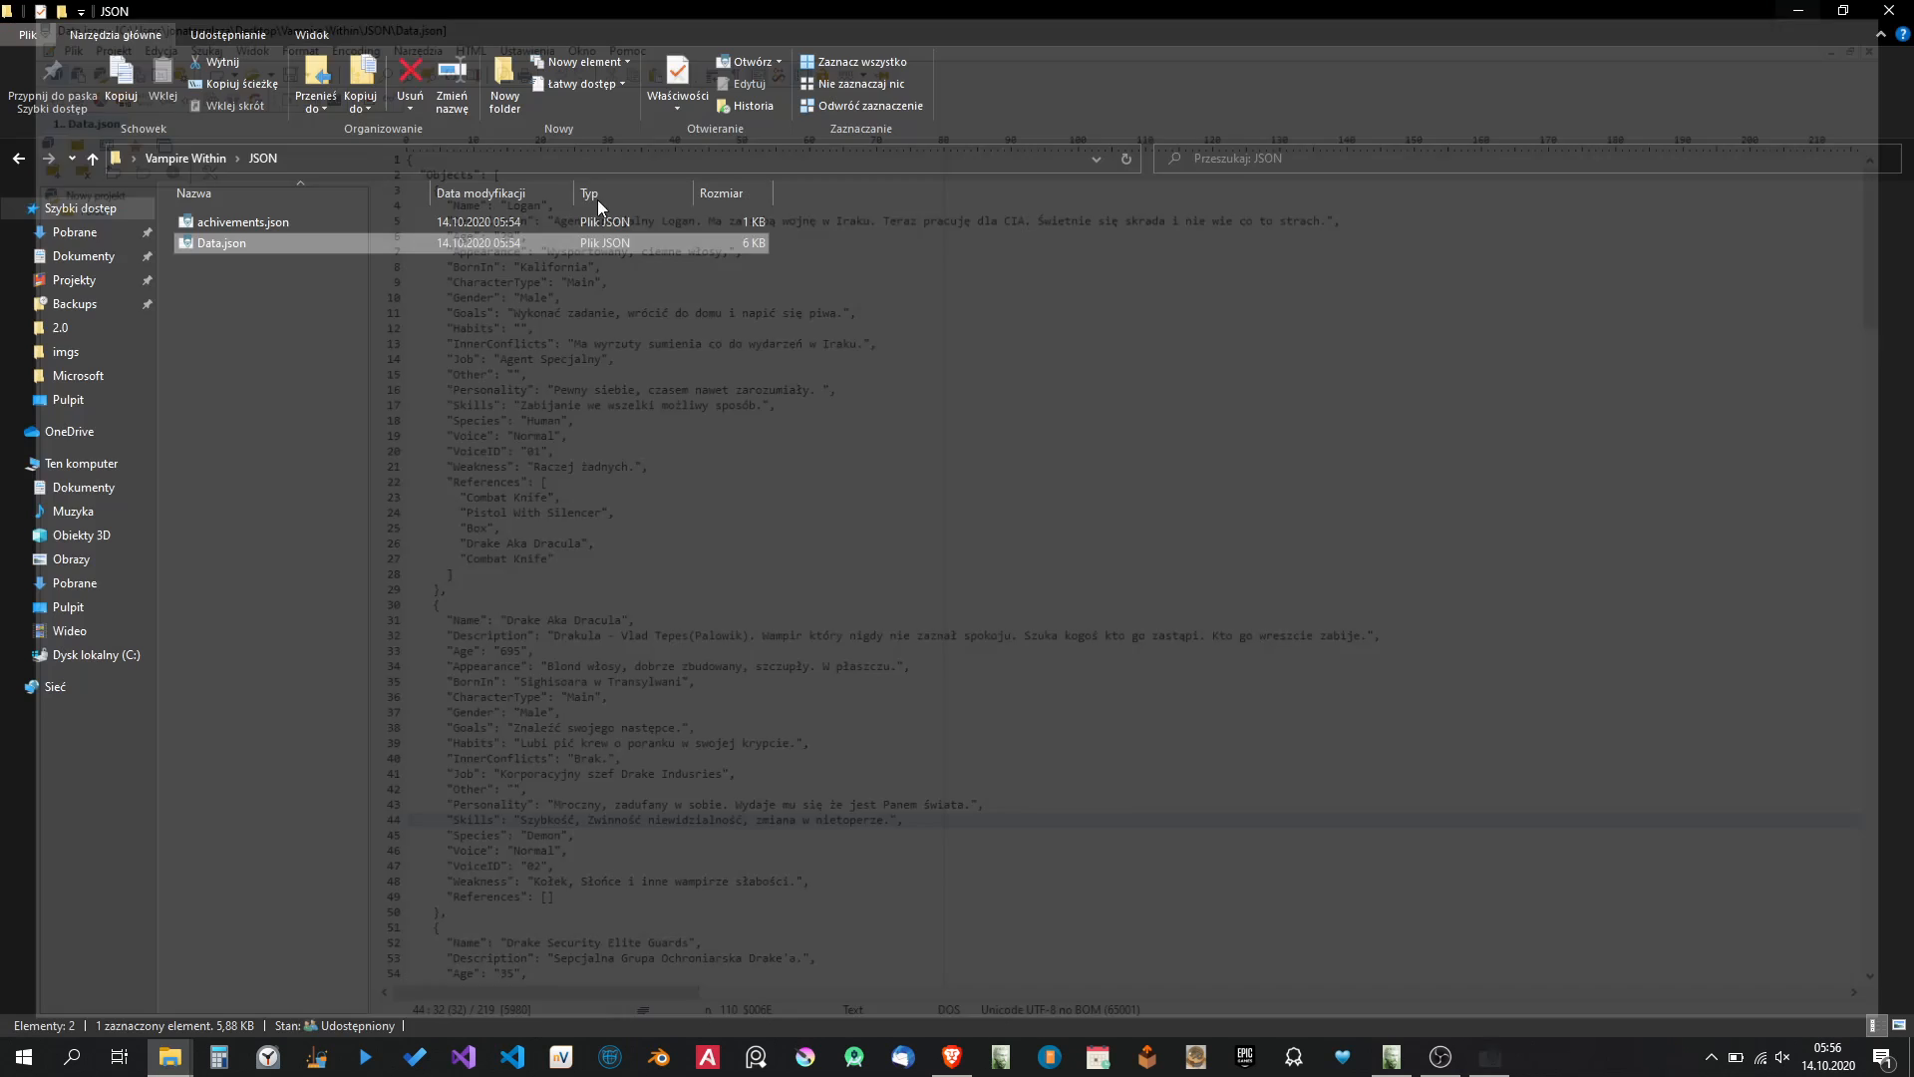
Go to the Ink export folder and open Prologue_Main_Story.ink in PSPad.
{"action": "left_click", "coordinate": [193, 167]}
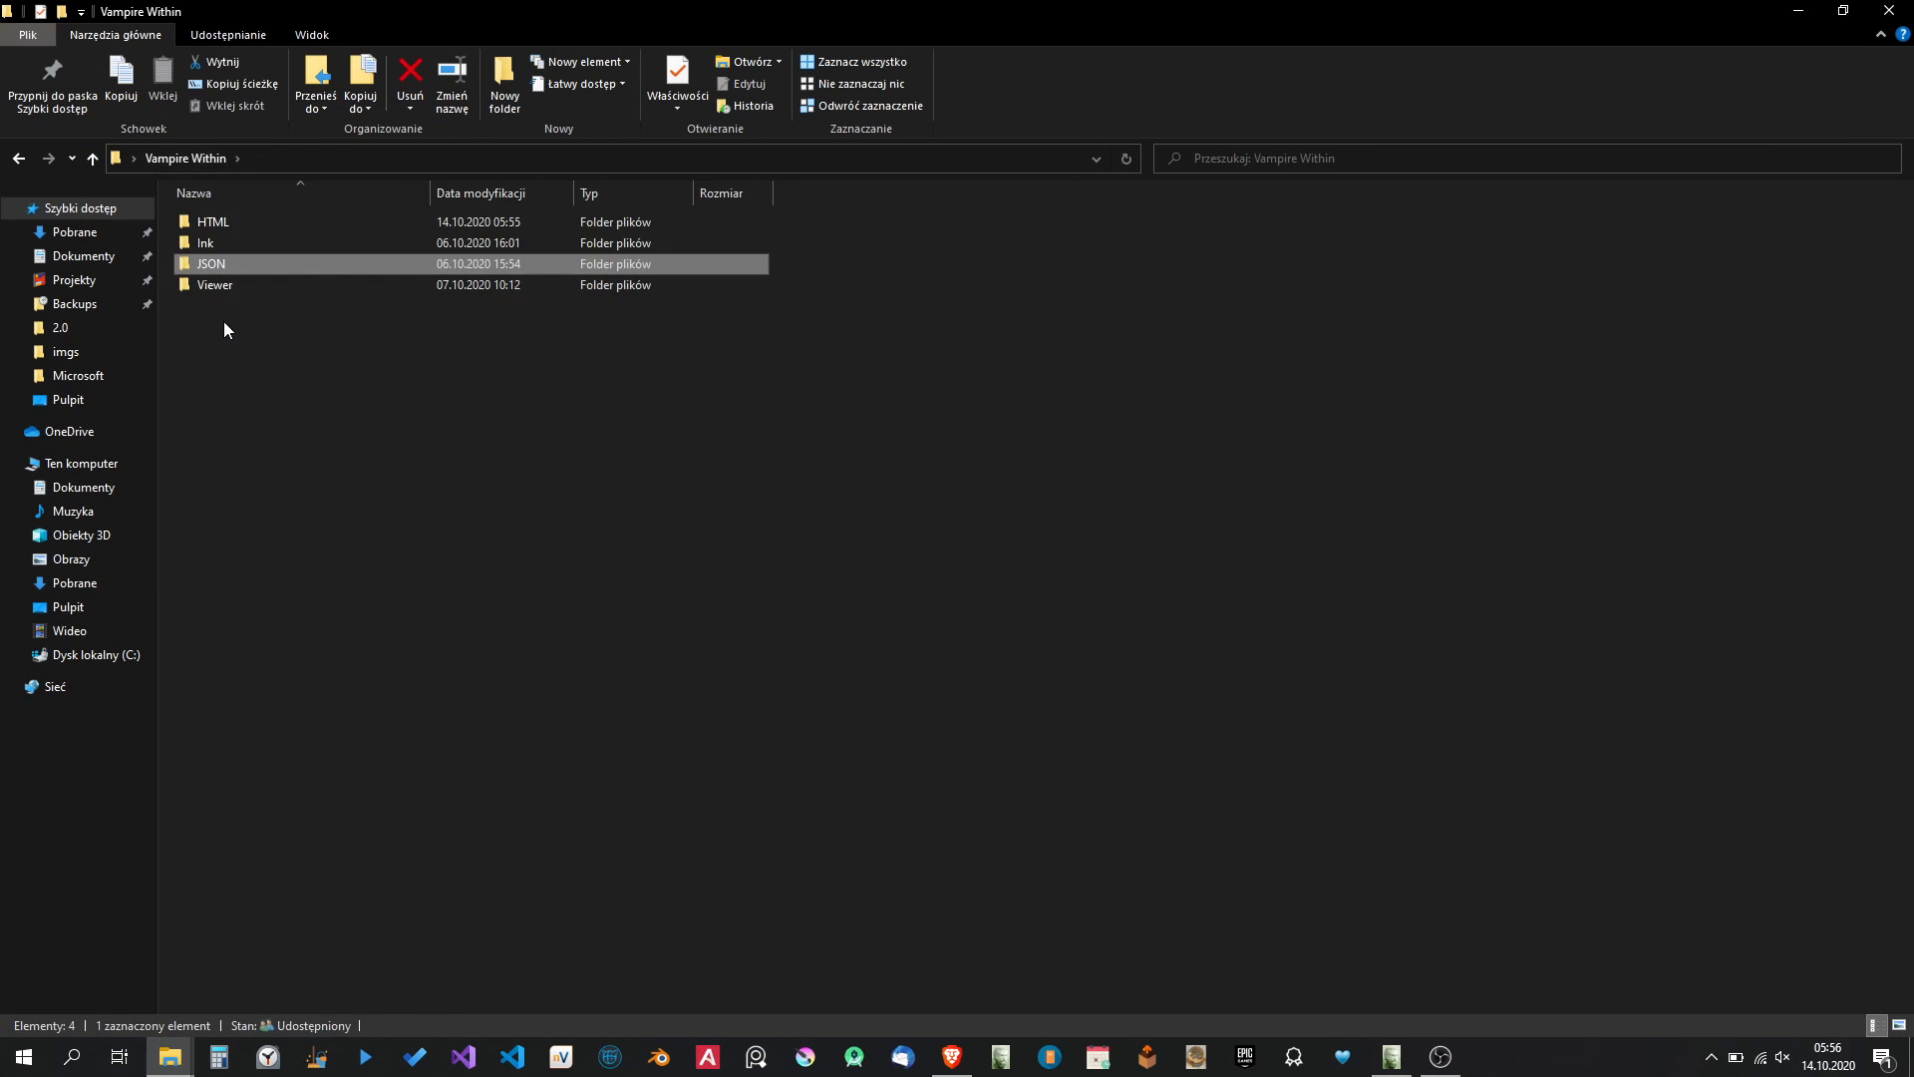
{"action": "left_click", "coordinate": [212, 251]}
{"action": "double_click", "coordinate": [212, 251]}
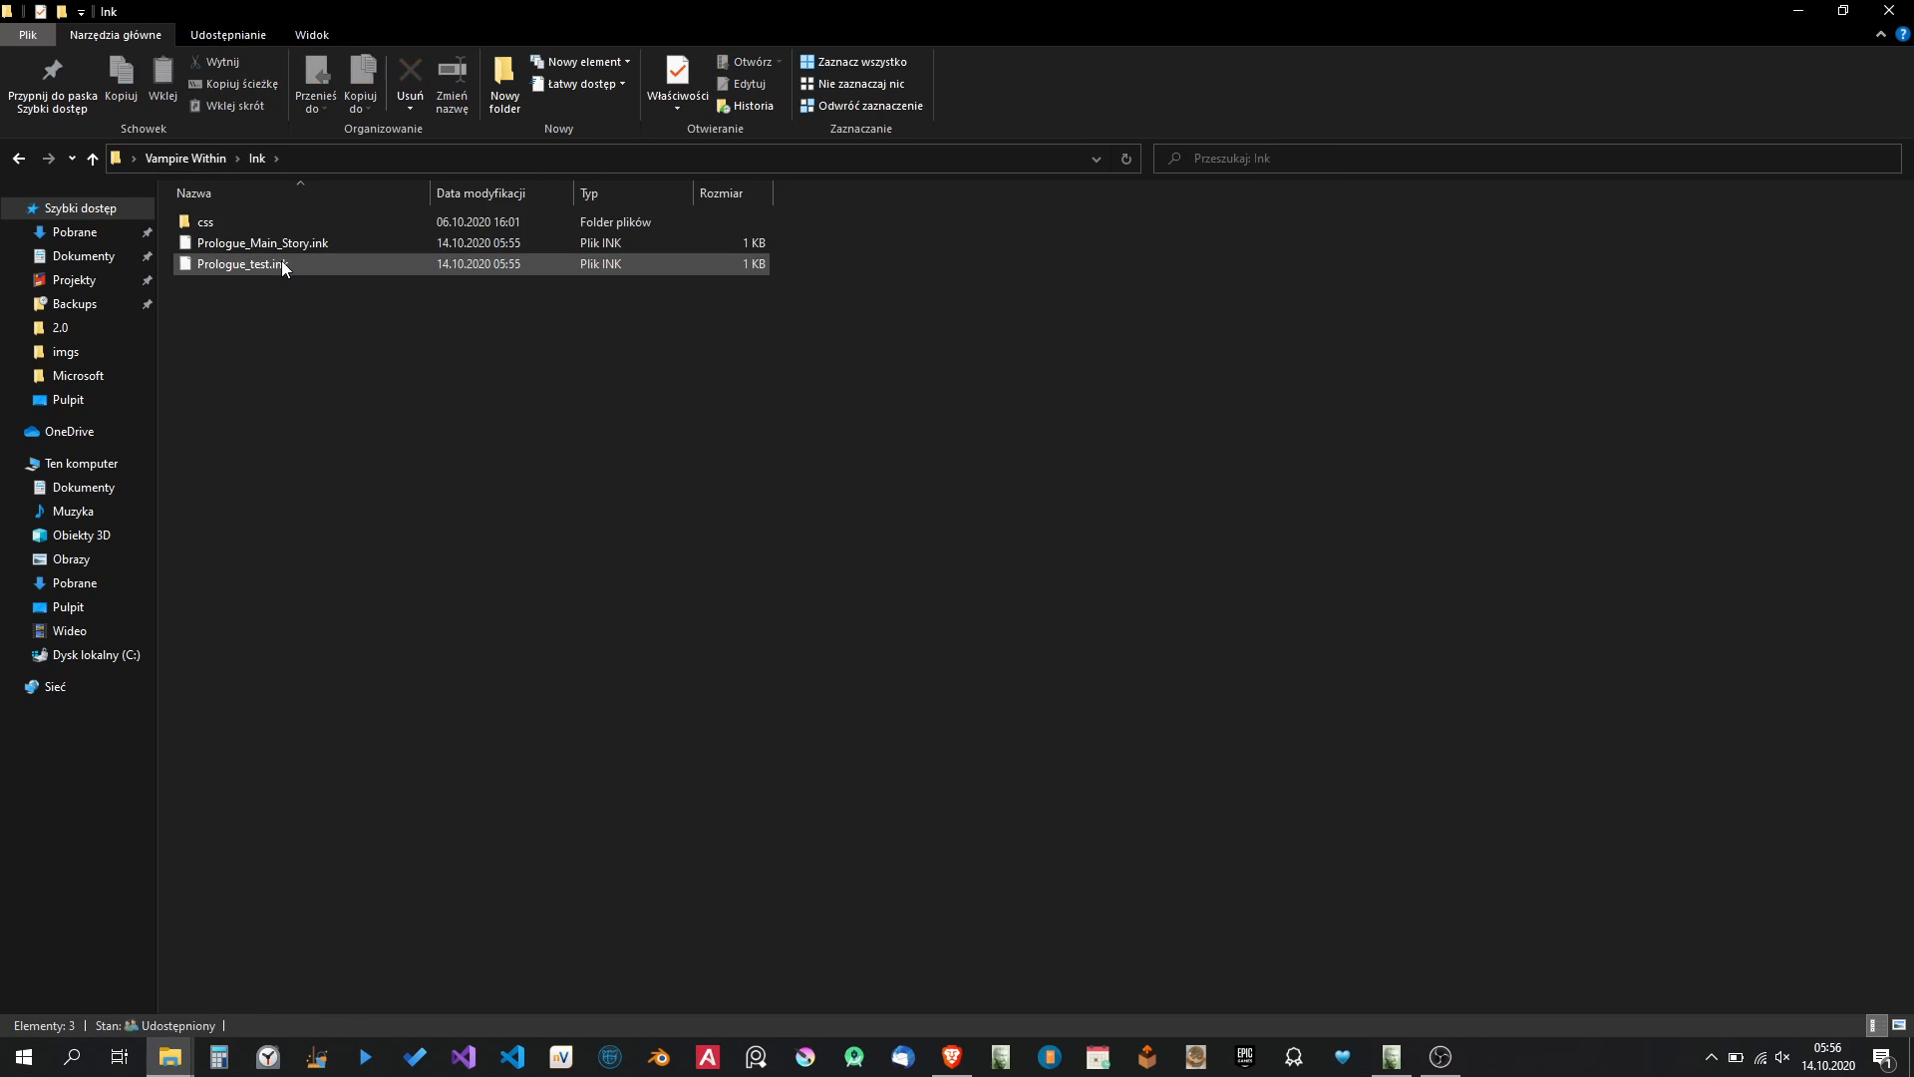
{"action": "right_click", "coordinate": [319, 242]}
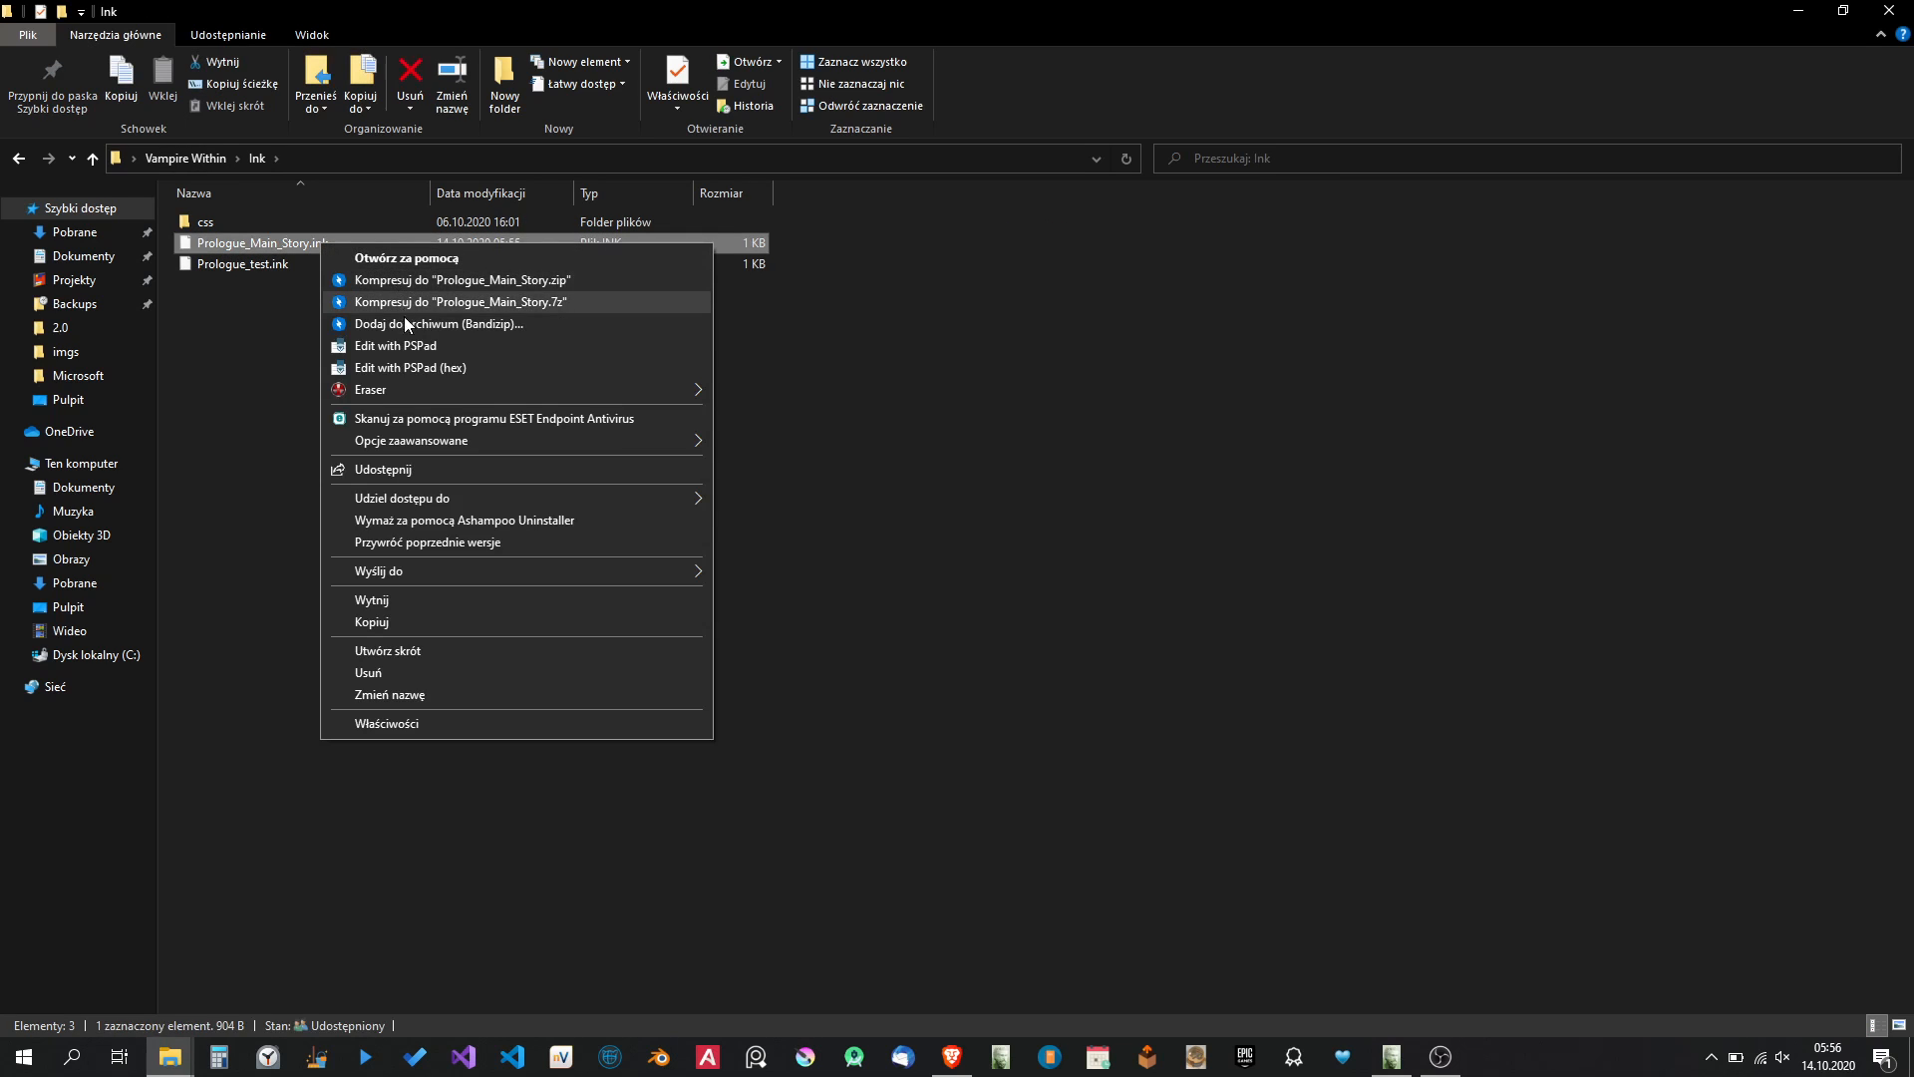
{"action": "left_click", "coordinate": [406, 346]}
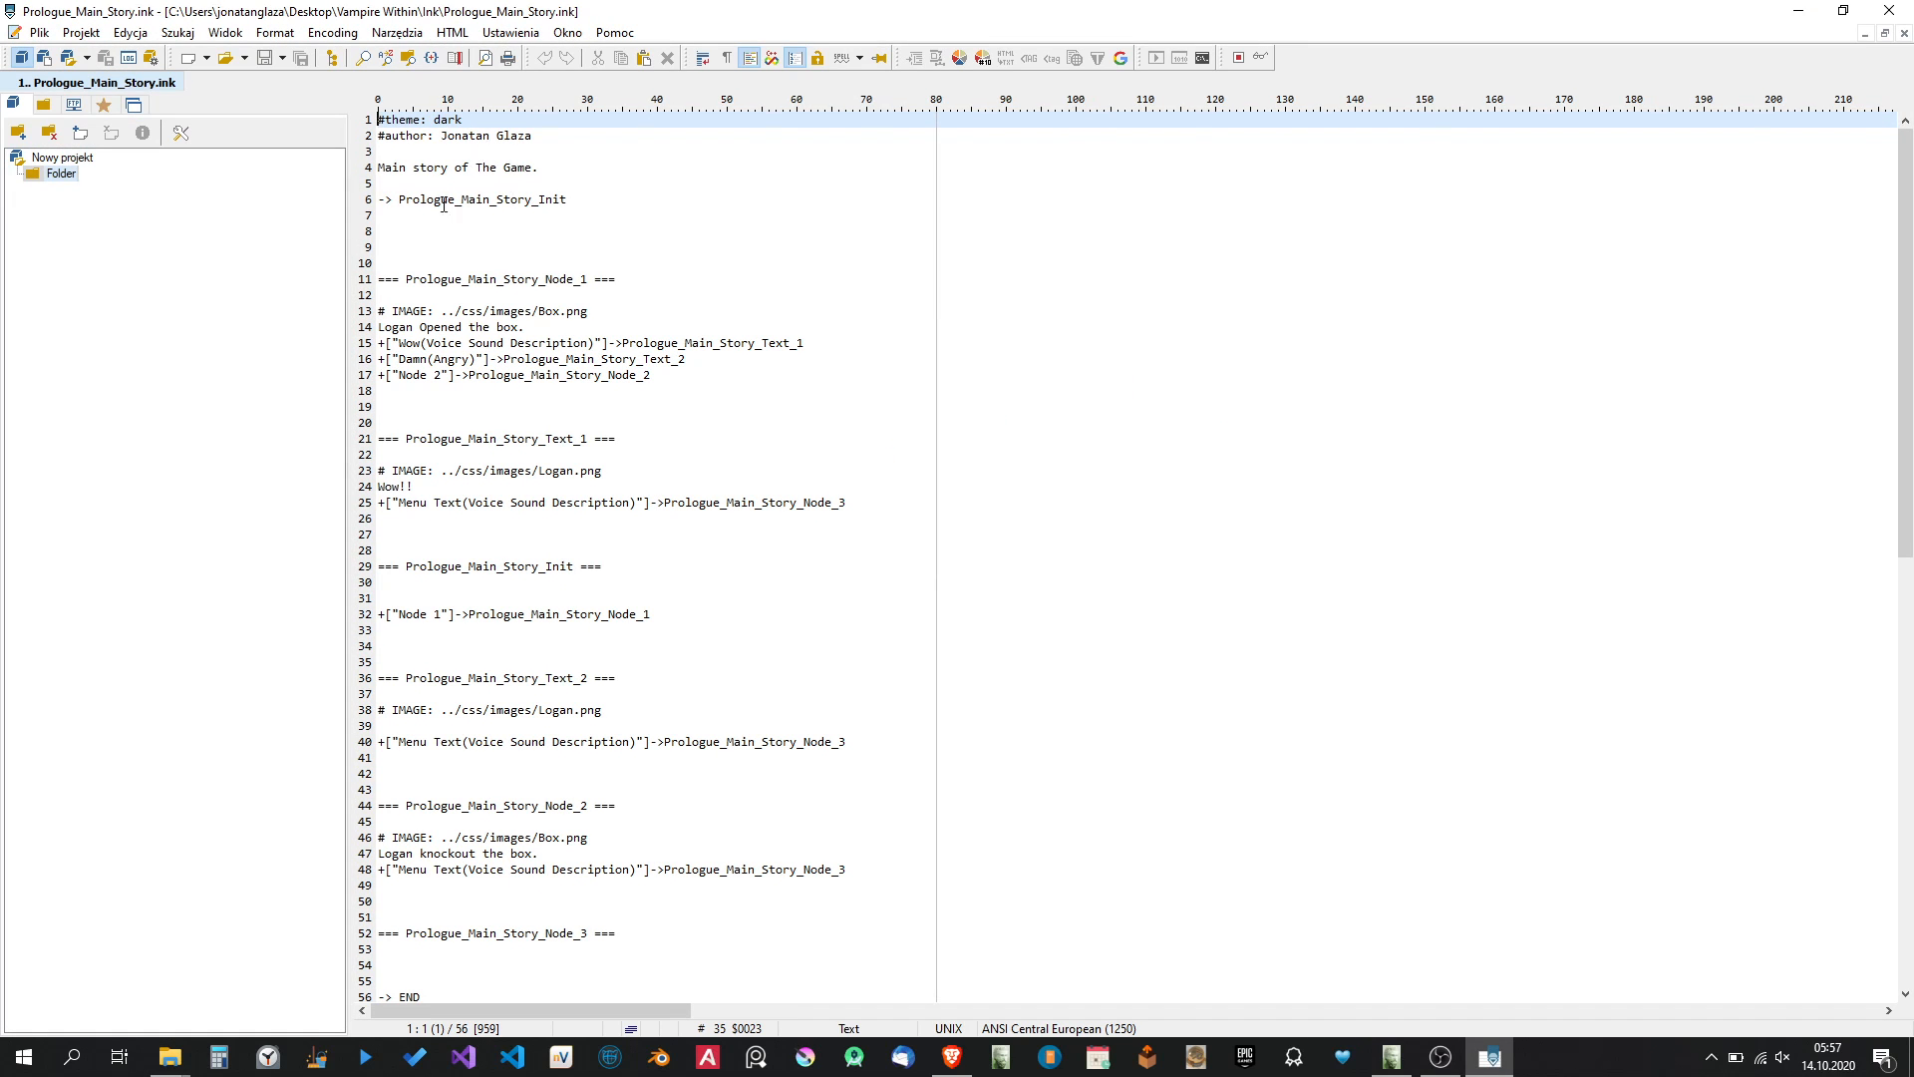
Delete the arrow before Prologue_Main_Story_Init on line 6 of the ink script.
{"action": "double_click", "coordinate": [384, 200]}
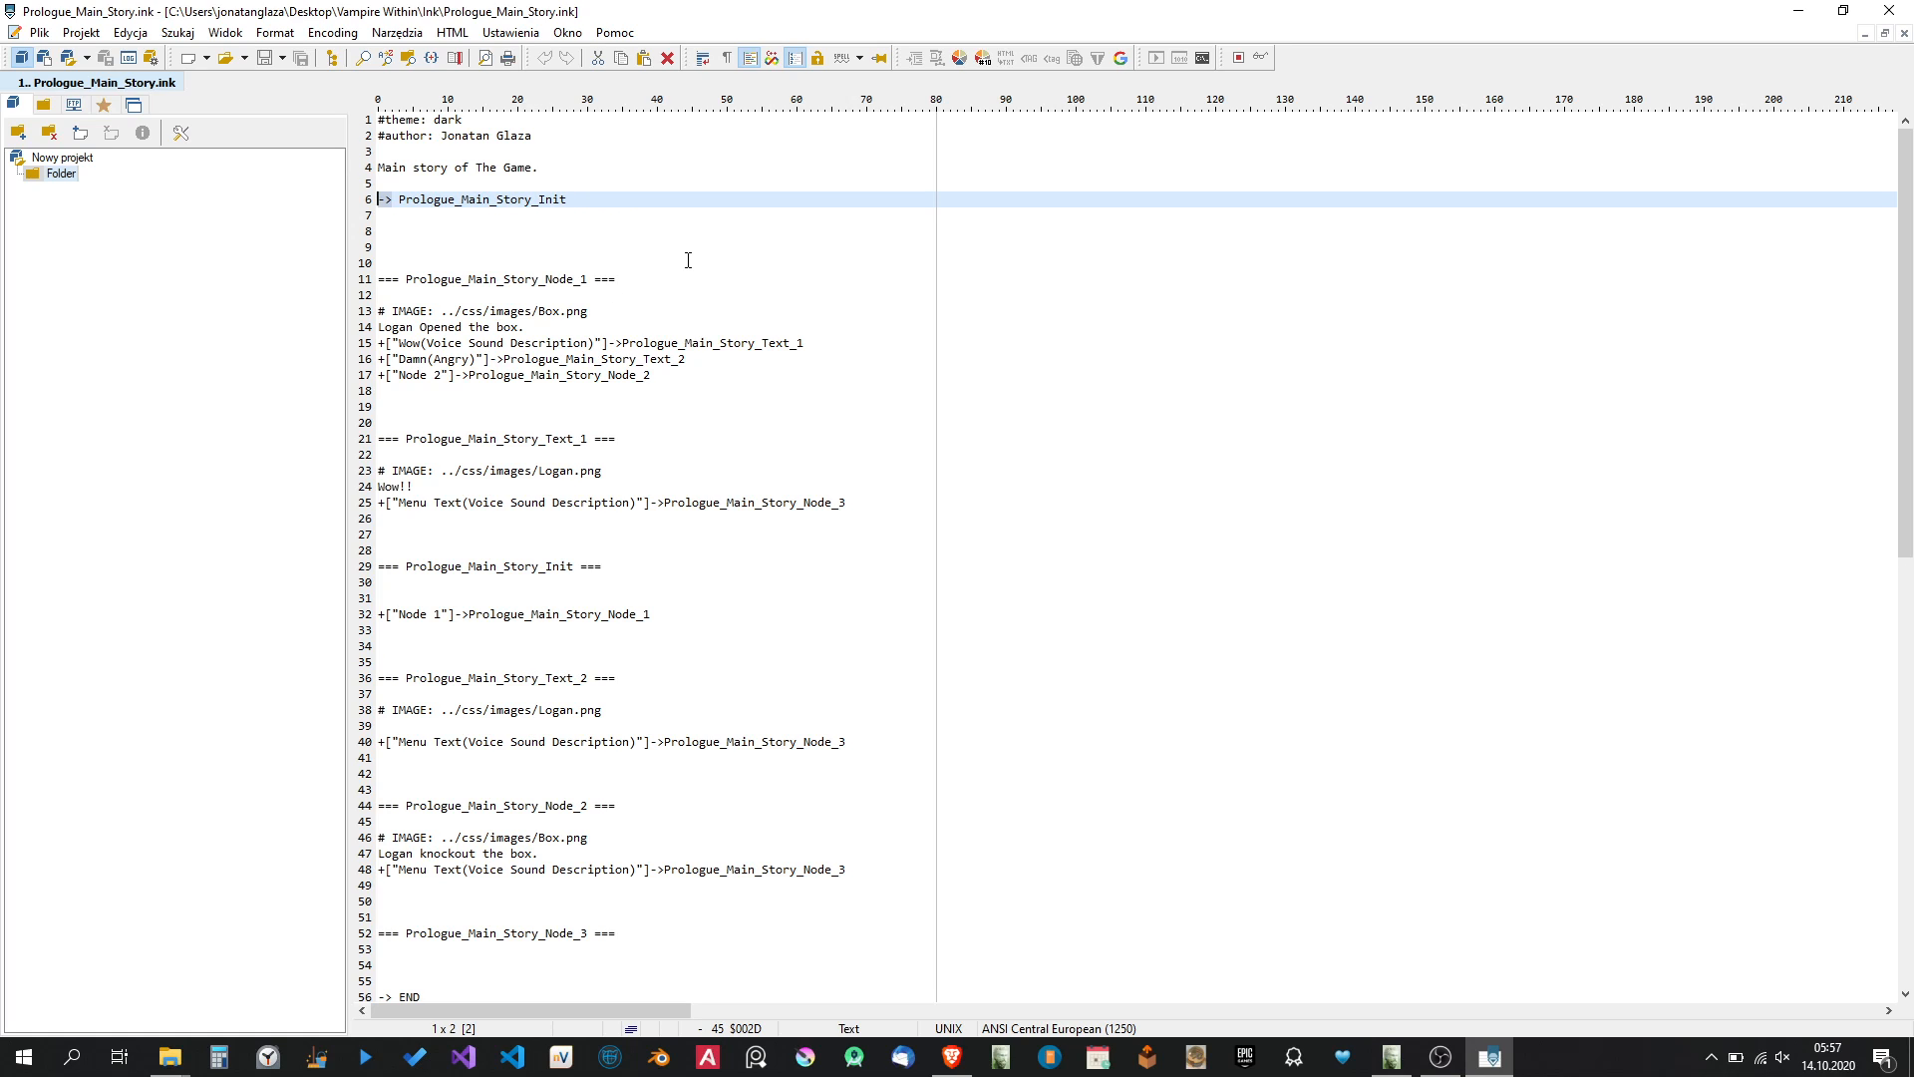
{"action": "key", "text": "Delete"}
{"action": "key", "text": "Delete"}
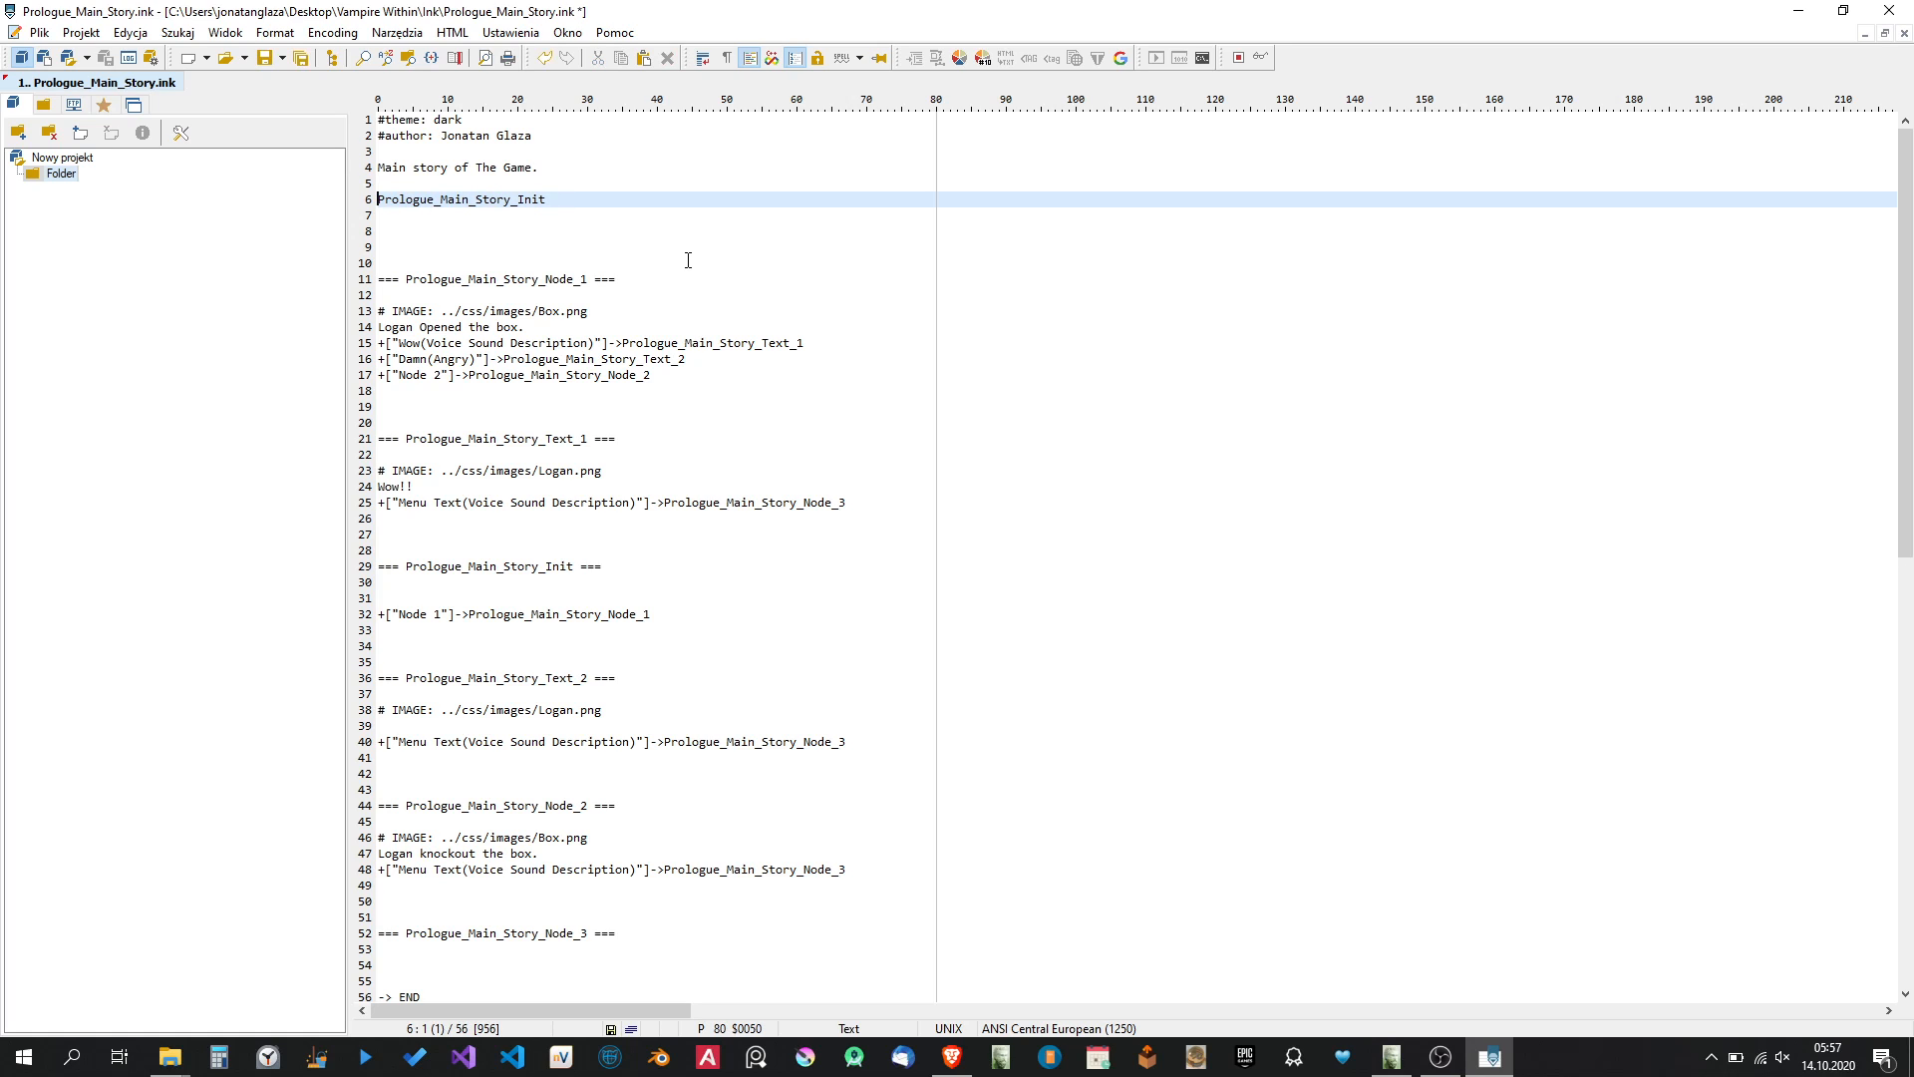
{"action": "left_click", "coordinate": [553, 198]}
{"action": "left_click", "coordinate": [667, 377]}
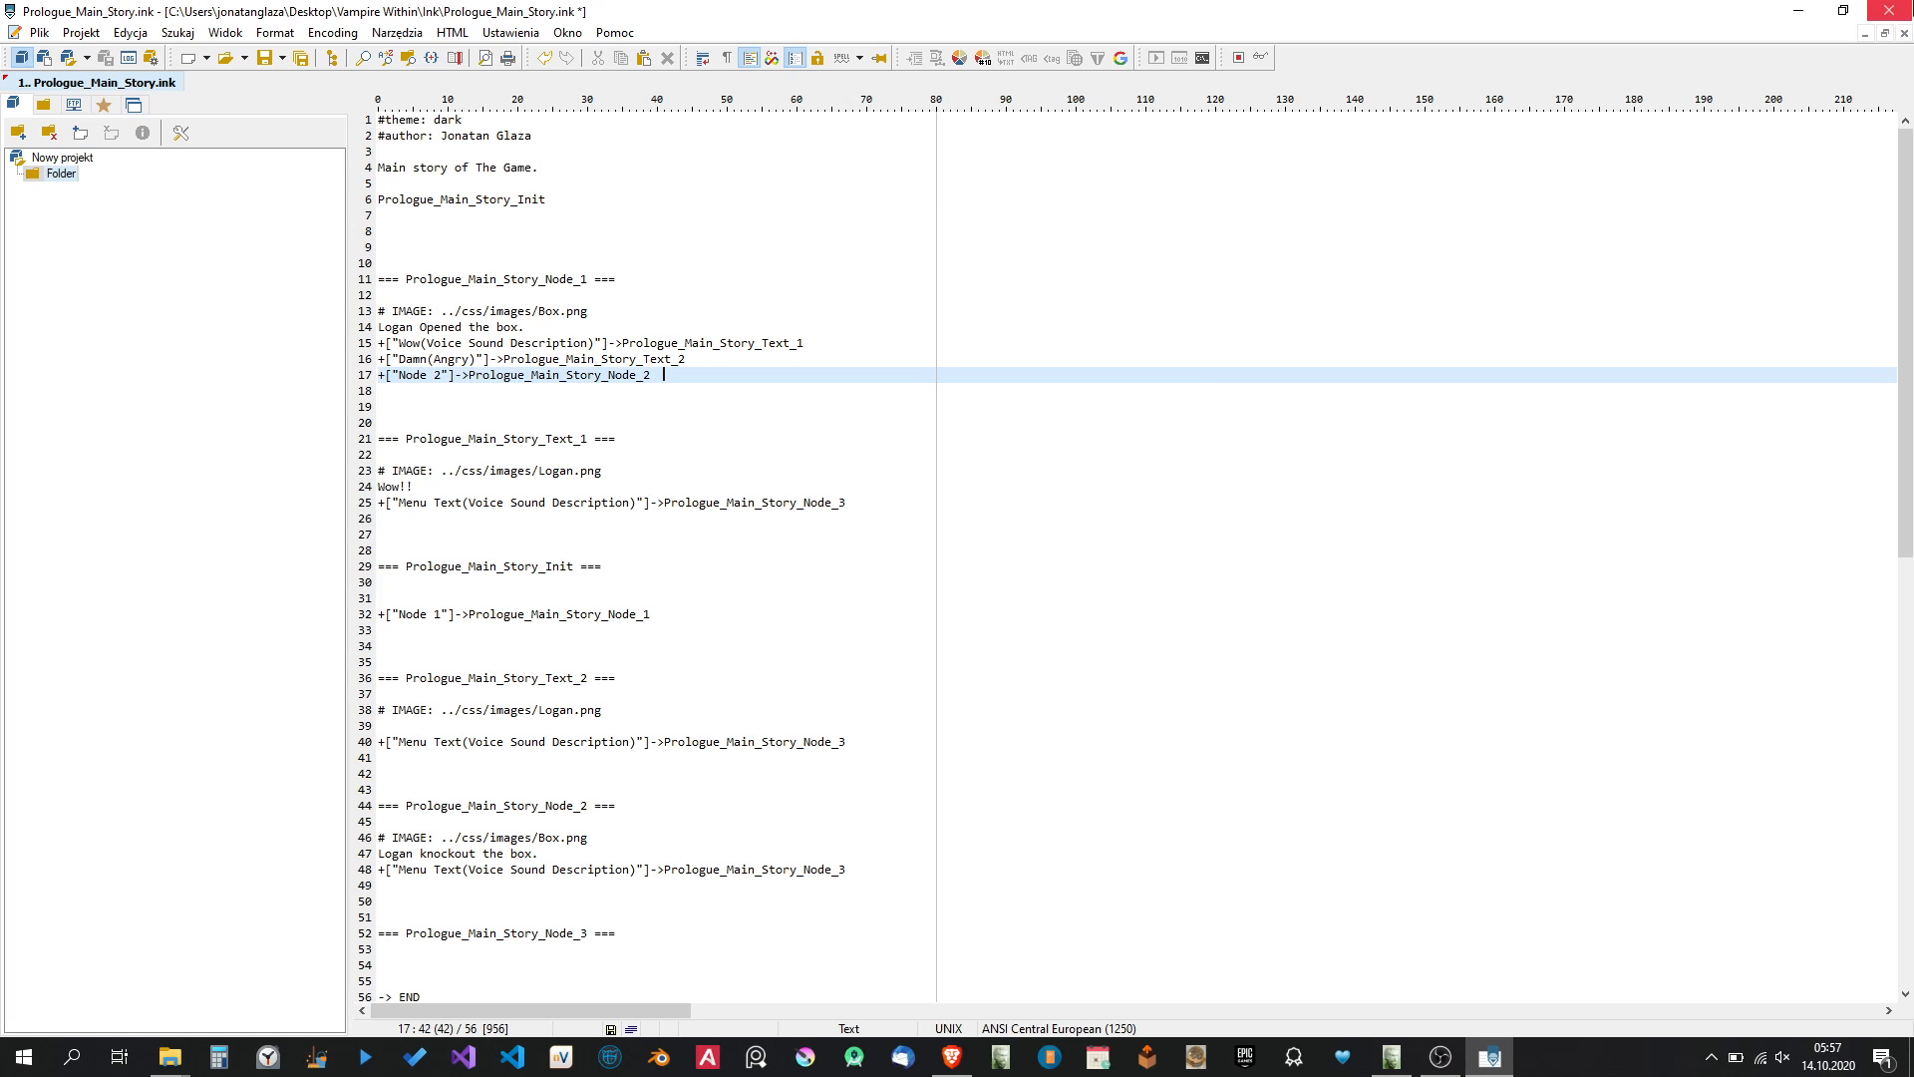
Select the Logan.png image path under Prologue_Main_Story_Text_1, and close the ink script without saving.
{"action": "left_click", "coordinate": [445, 473]}
{"action": "left_click_drag", "start_coordinate": [442, 471], "coordinate": [595, 474]}
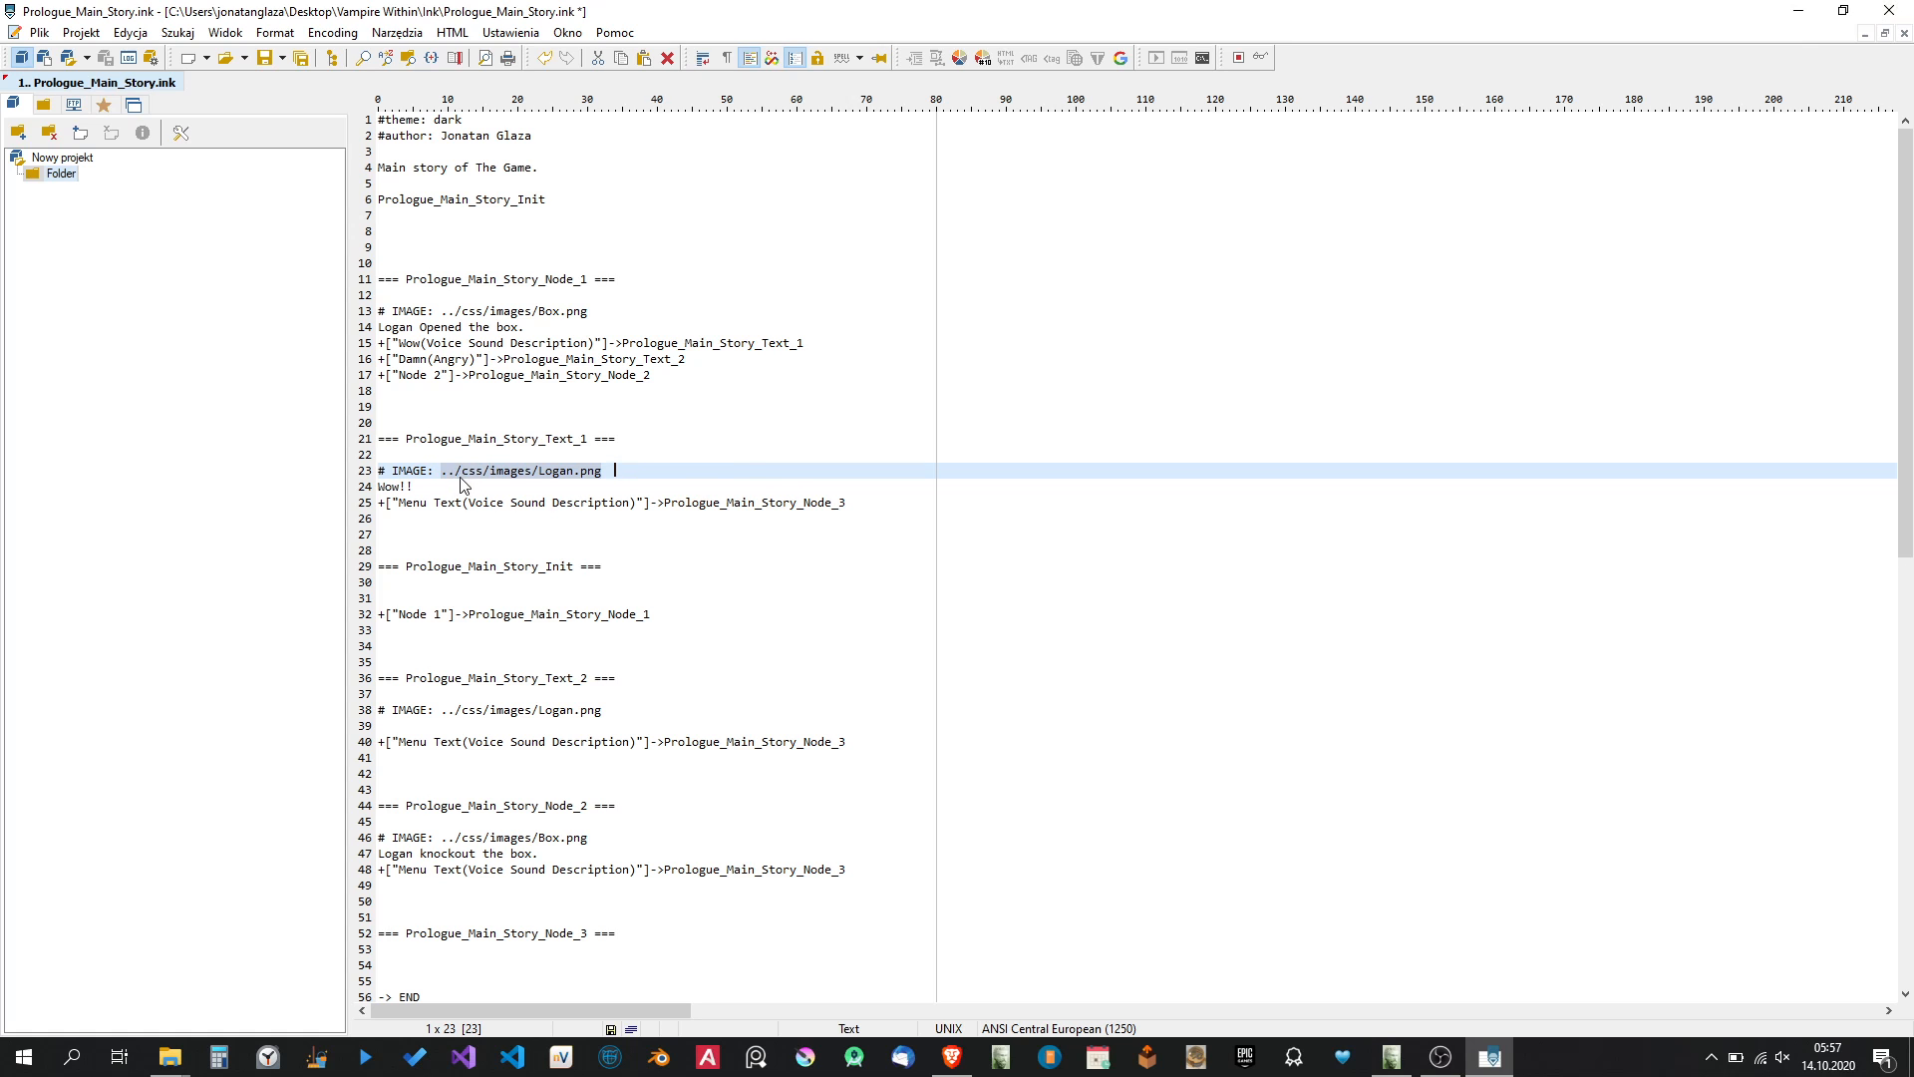
{"action": "left_click", "coordinate": [1889, 10]}
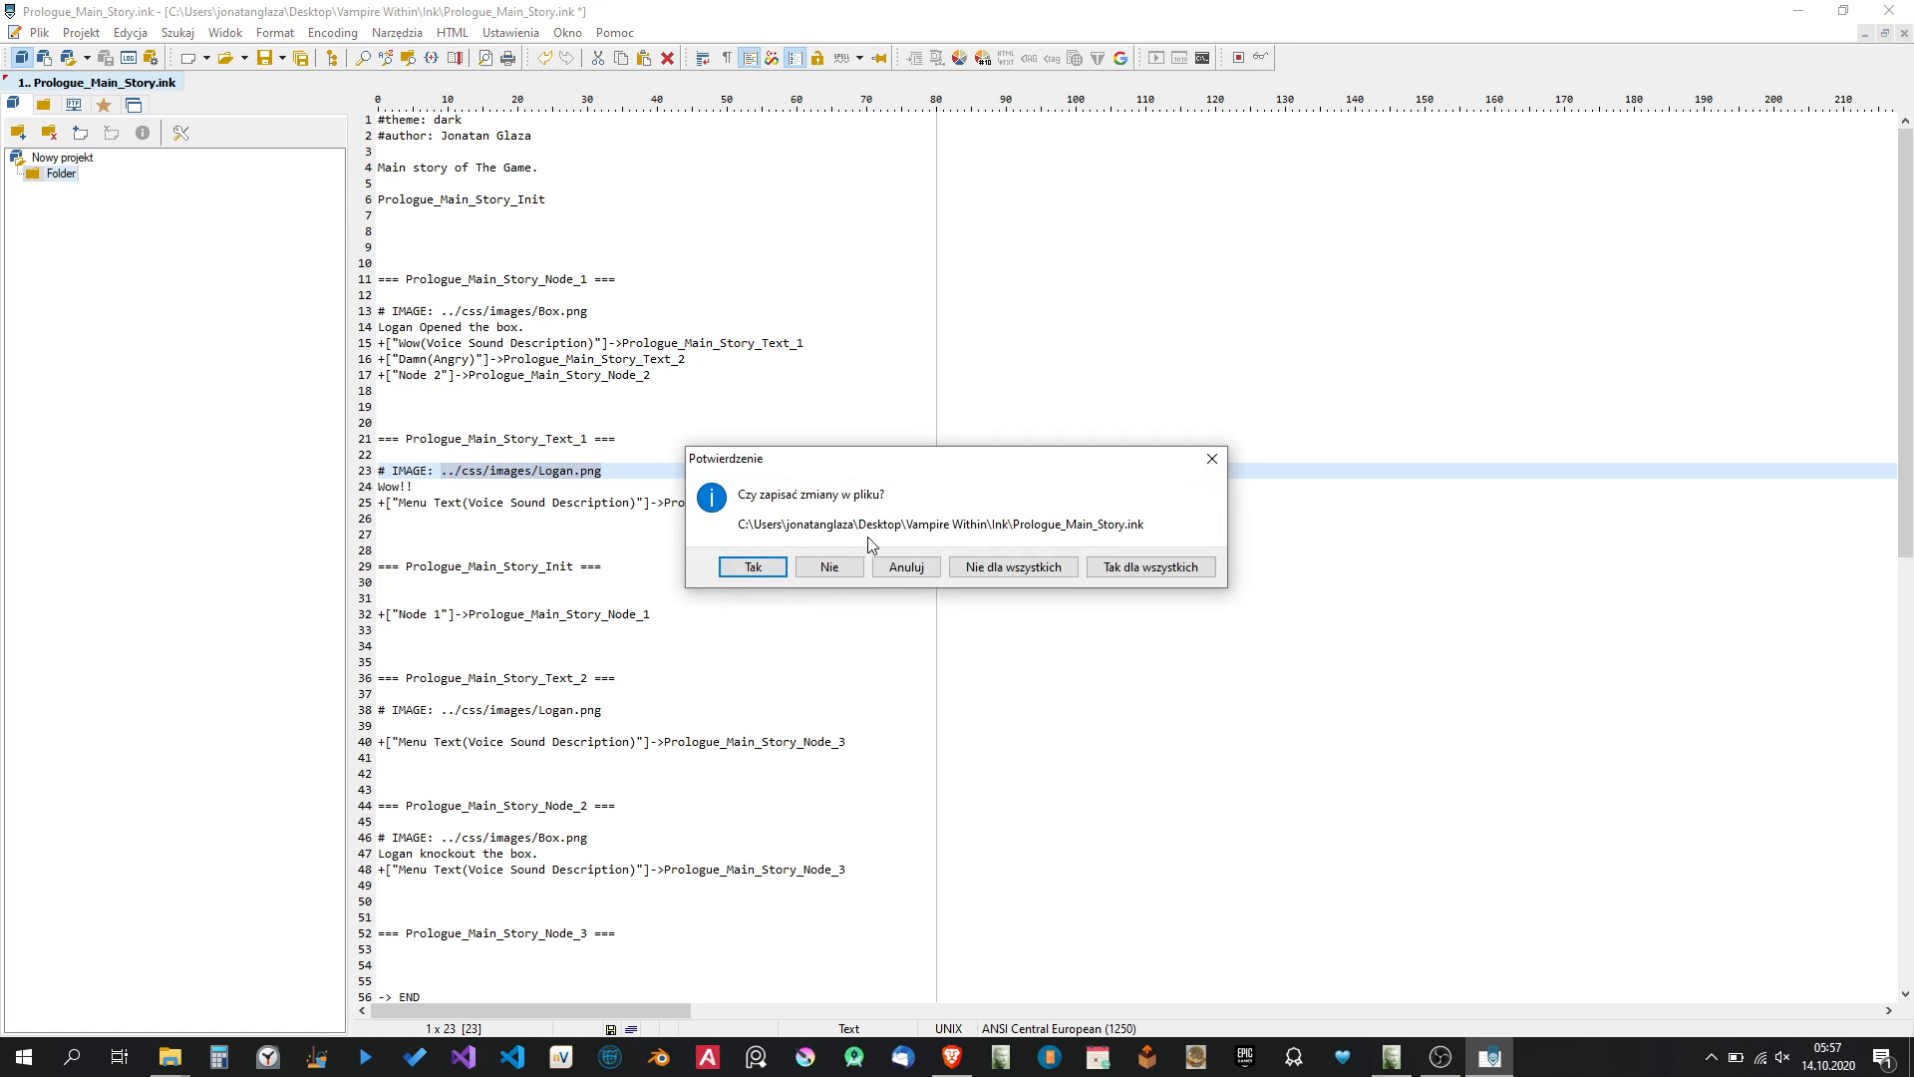
{"action": "left_click", "coordinate": [830, 568]}
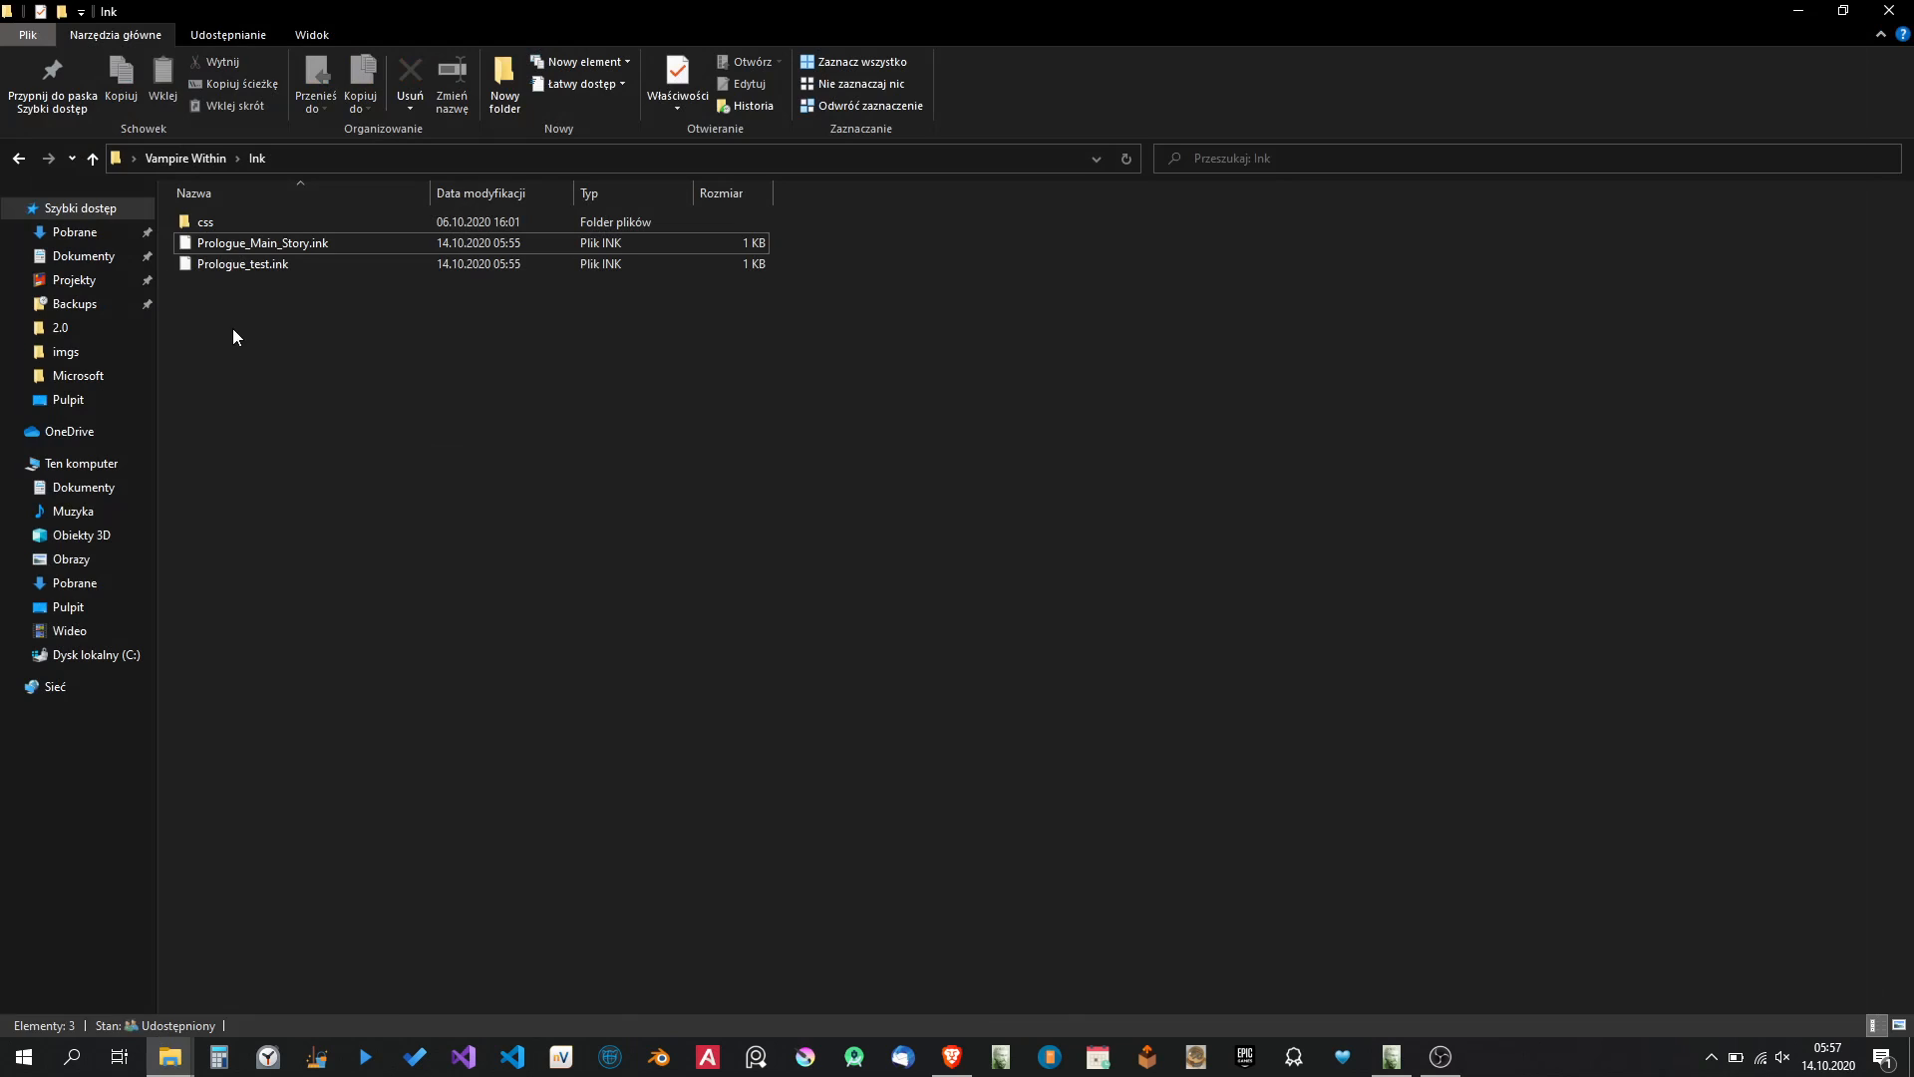
Open intro.html from the HTML export folder in Brave and look over the game design document's welcome page.
{"action": "left_click_drag", "start_coordinate": [278, 339], "coordinate": [280, 350]}
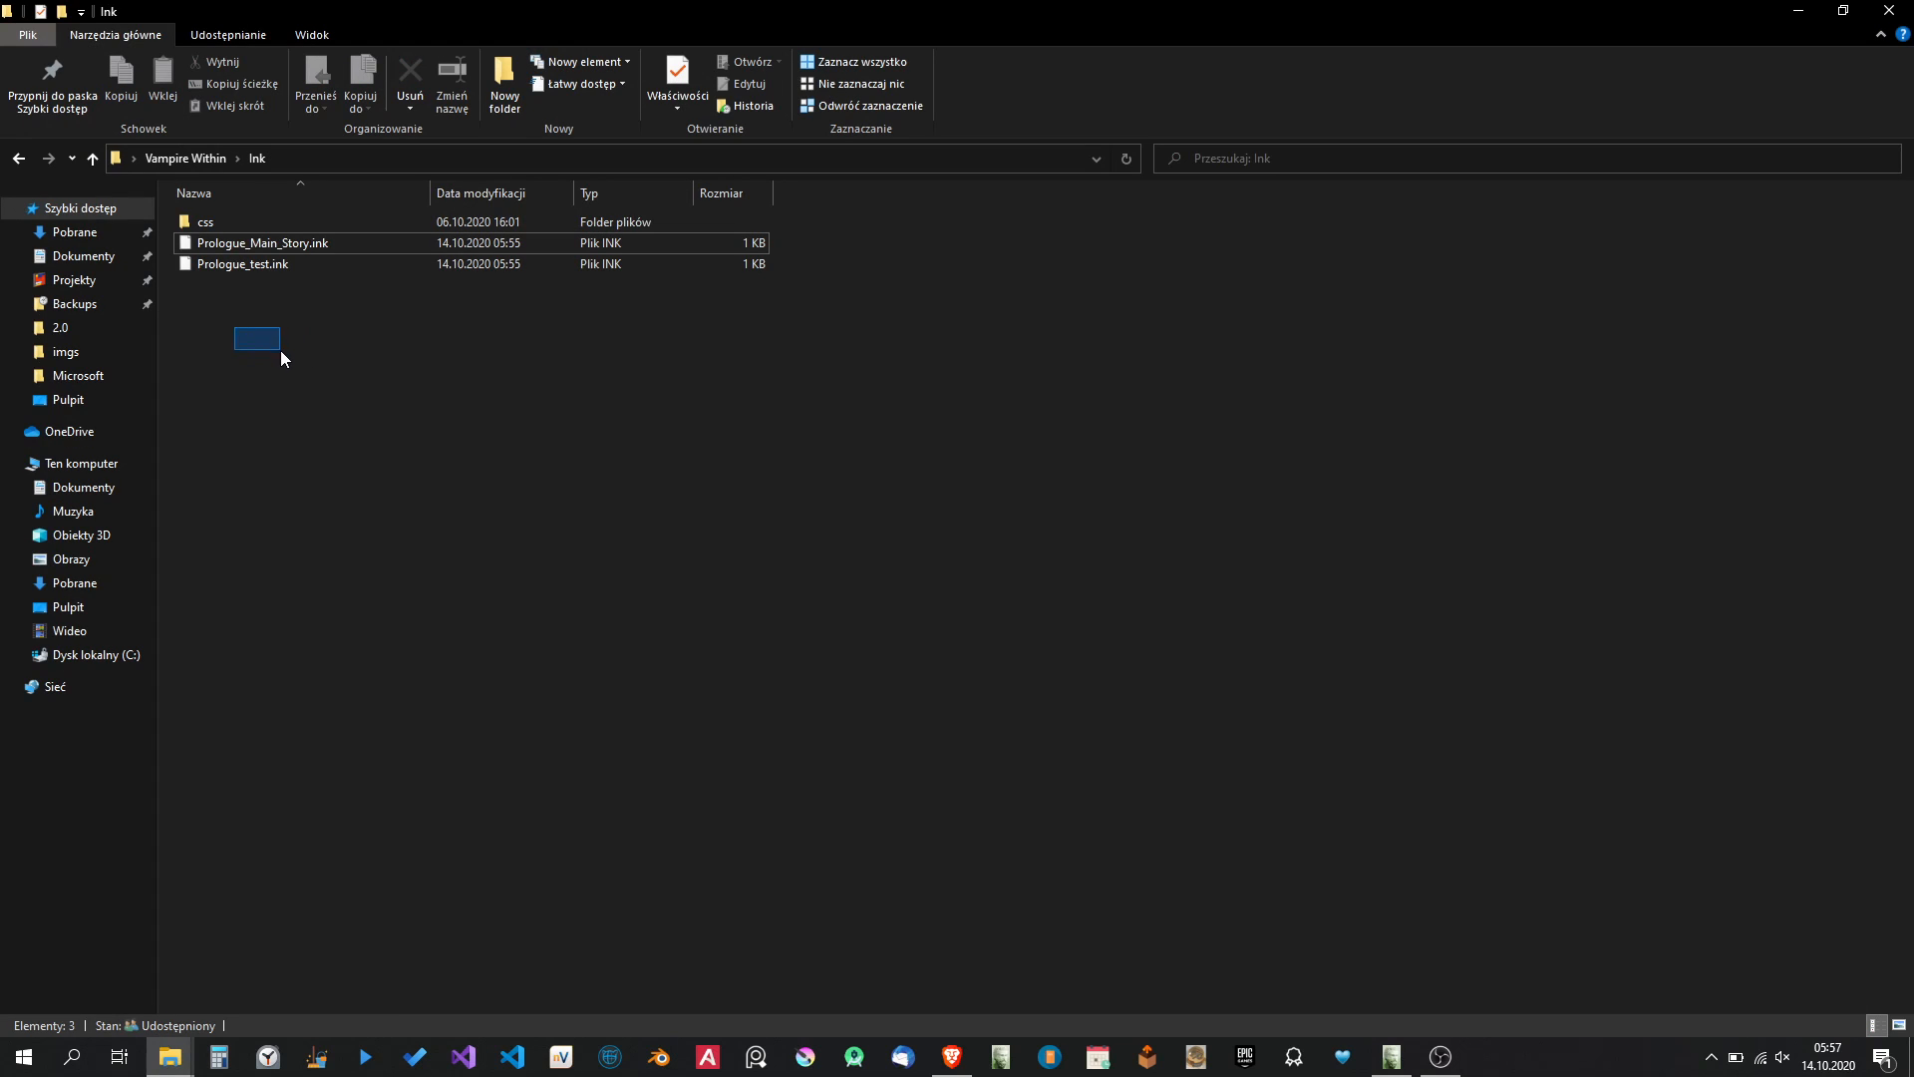
{"action": "left_click", "coordinate": [194, 211]}
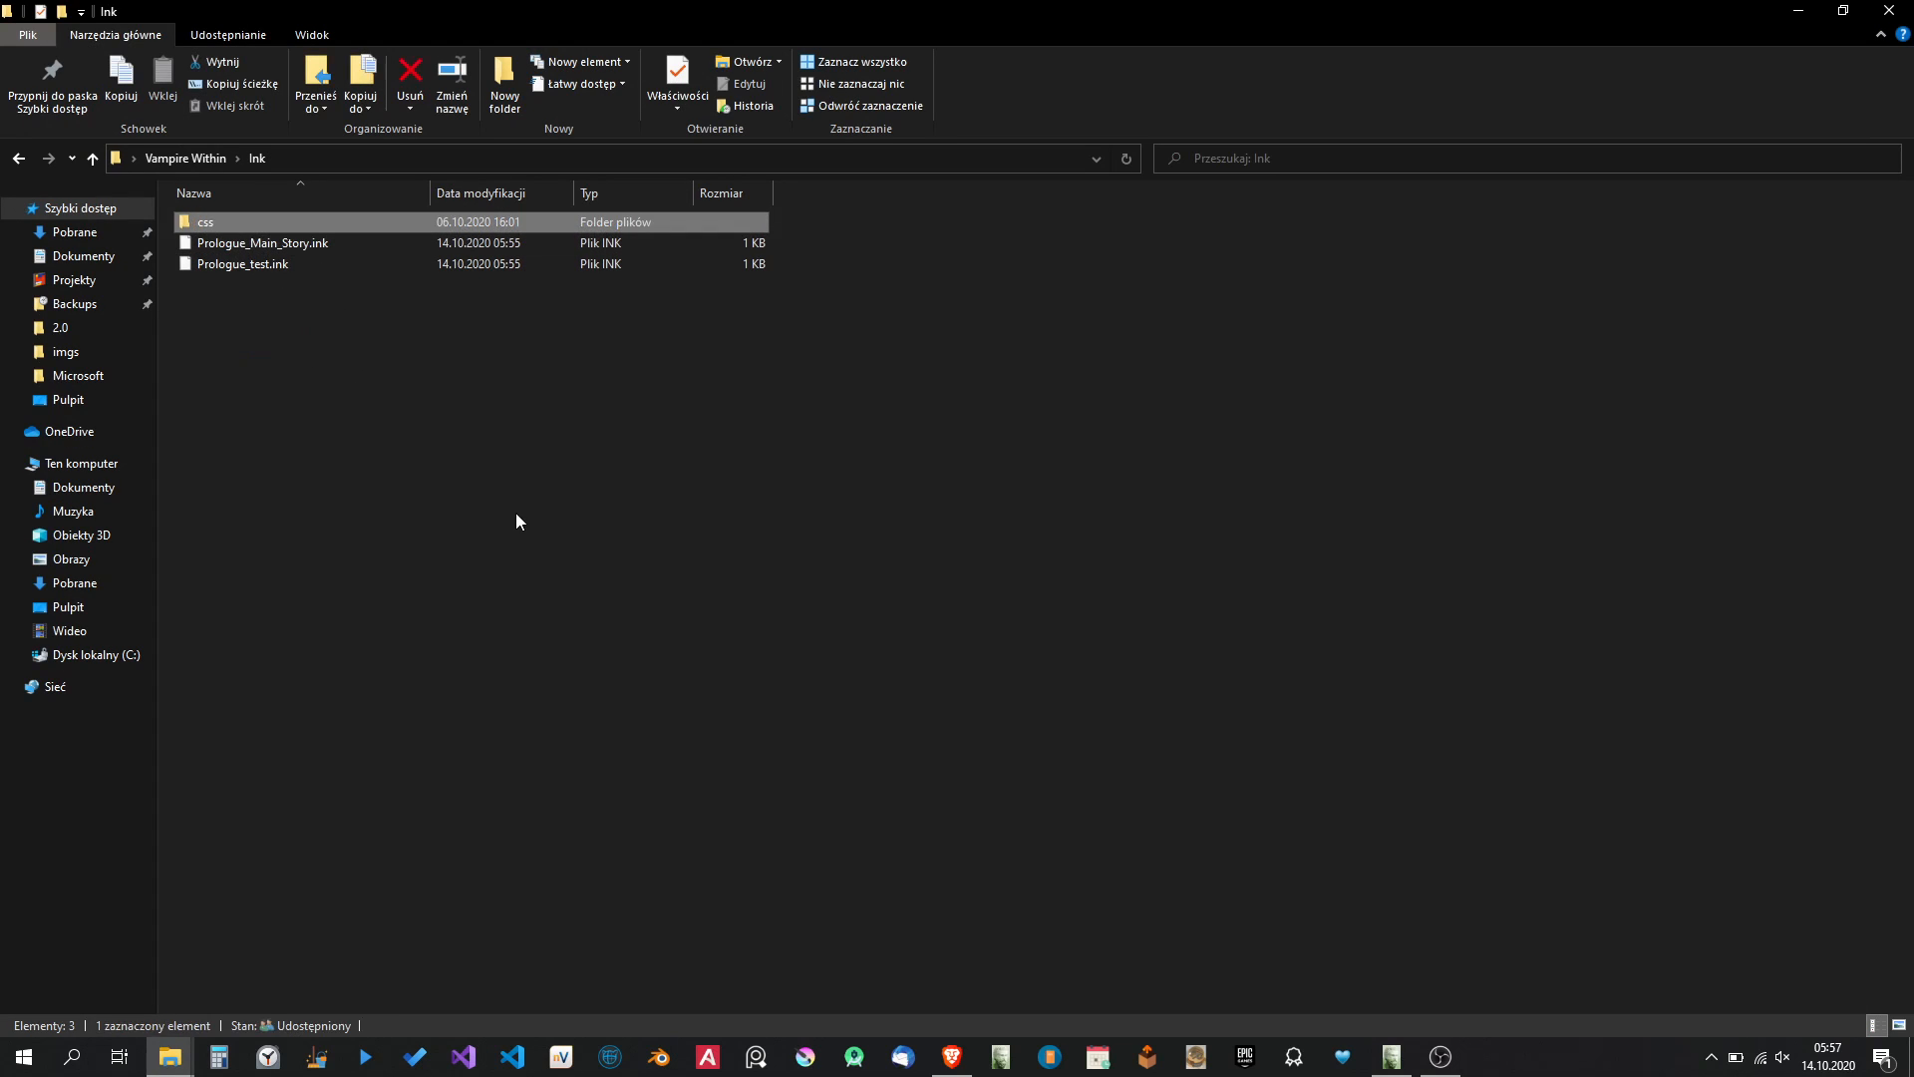
{"action": "left_click", "coordinate": [195, 159]}
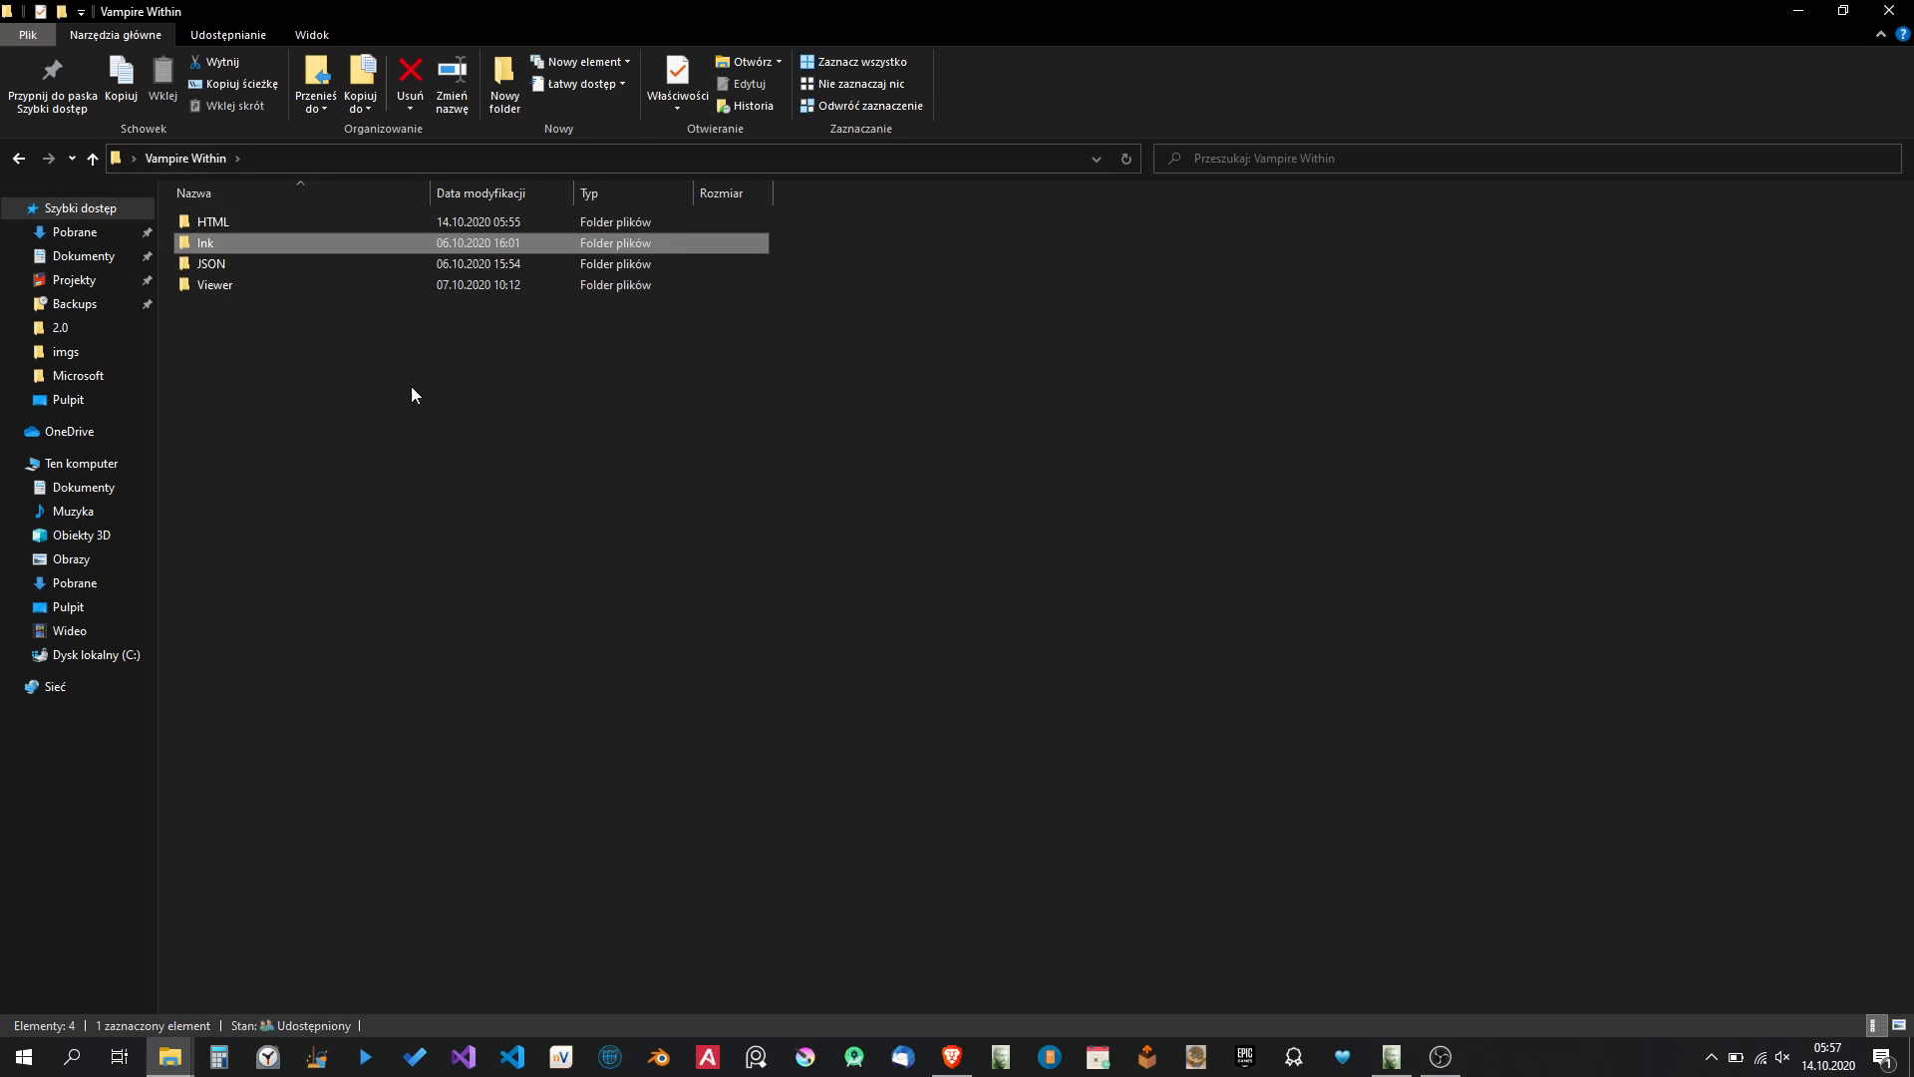
{"action": "double_click", "coordinate": [254, 219]}
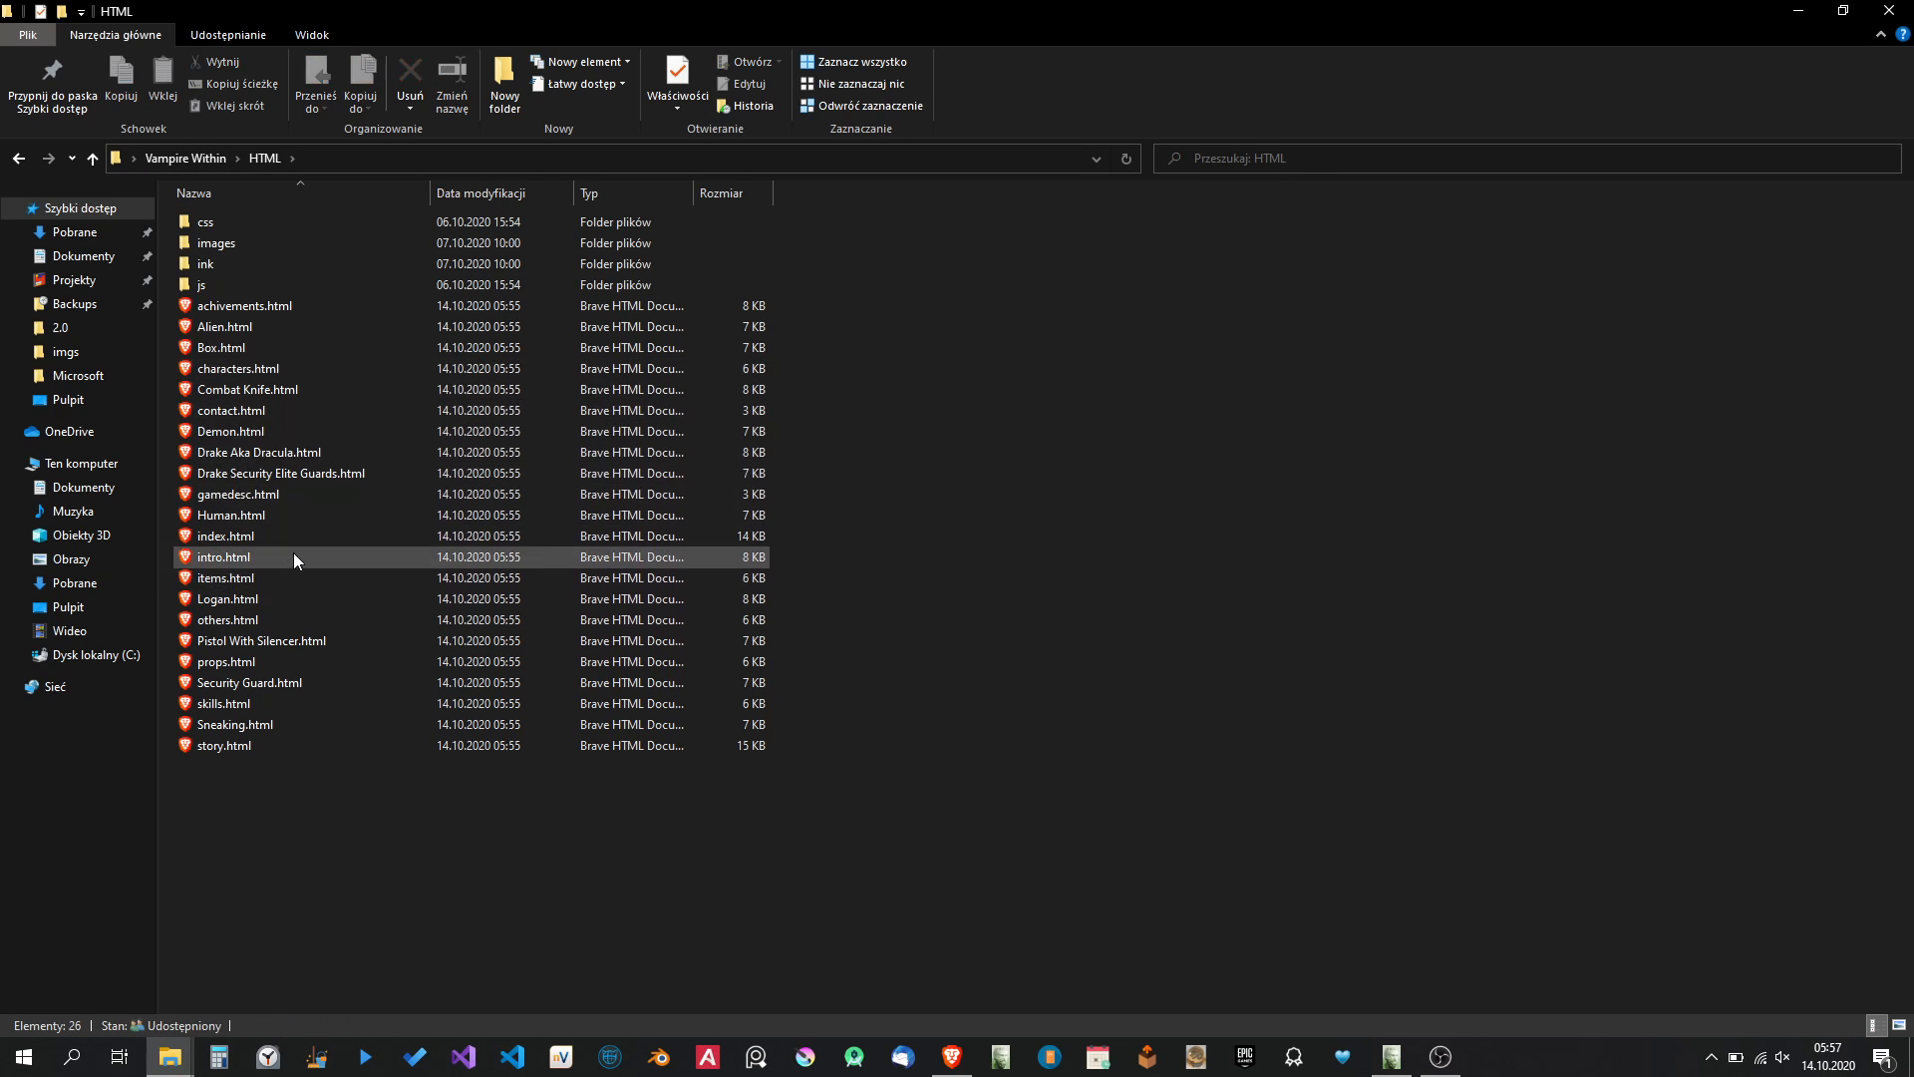
{"action": "left_click", "coordinate": [253, 555]}
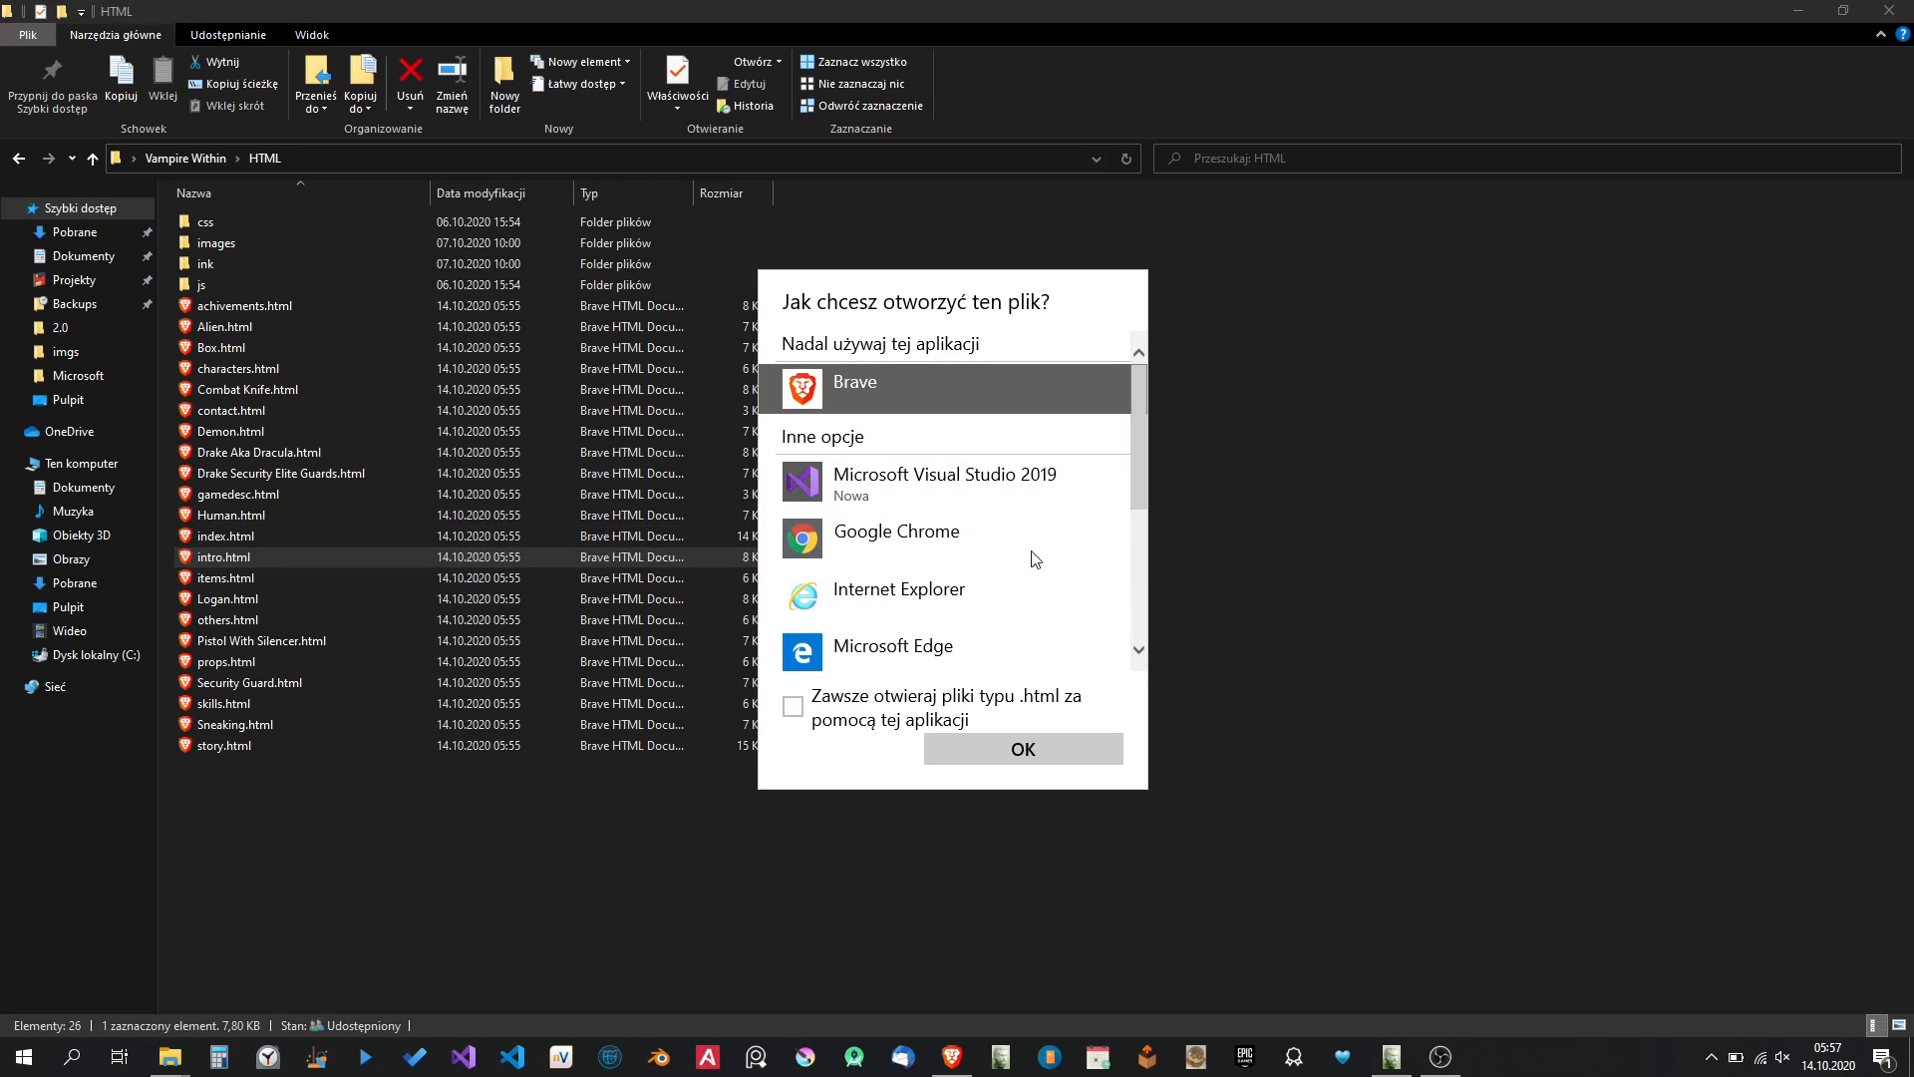
{"action": "left_click", "coordinate": [1039, 756]}
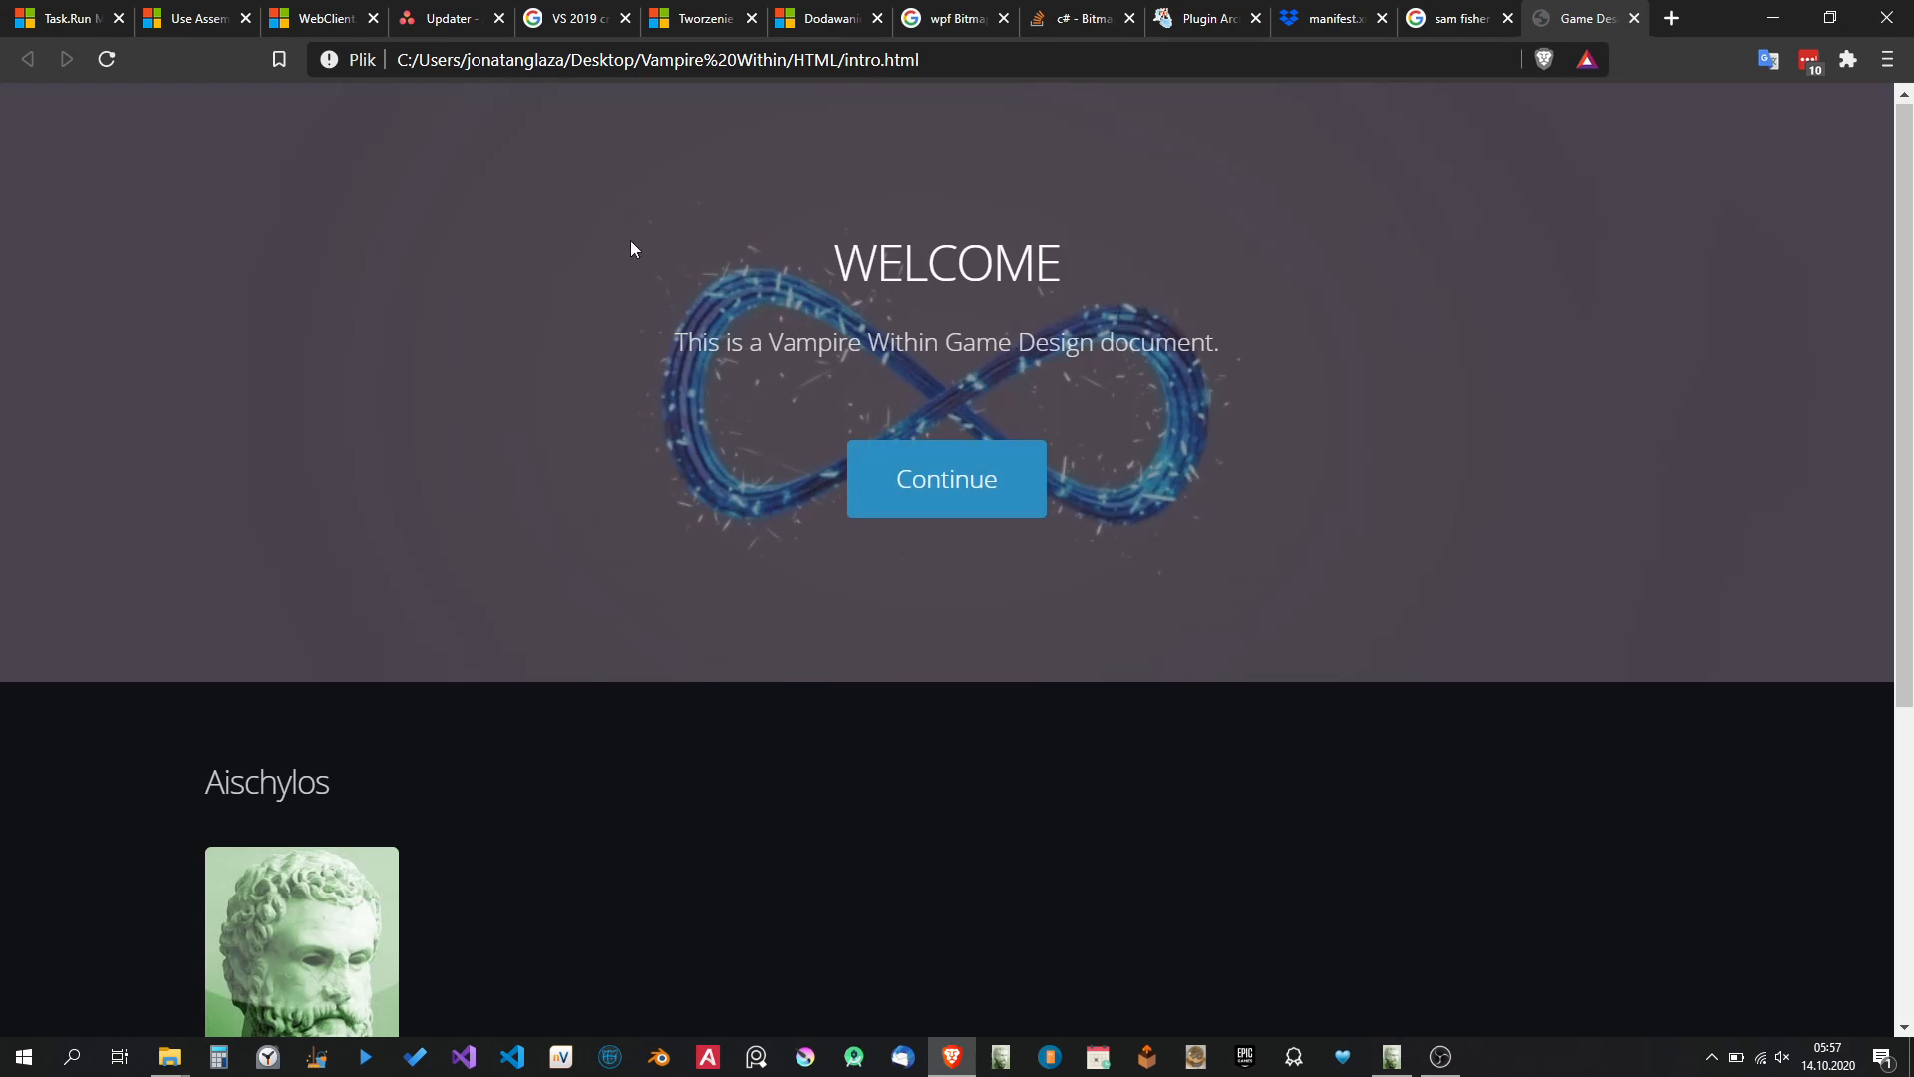
{"action": "left_click", "coordinate": [1906, 236]}
{"action": "left_click_drag", "start_coordinate": [1906, 244], "coordinate": [1856, 148]}
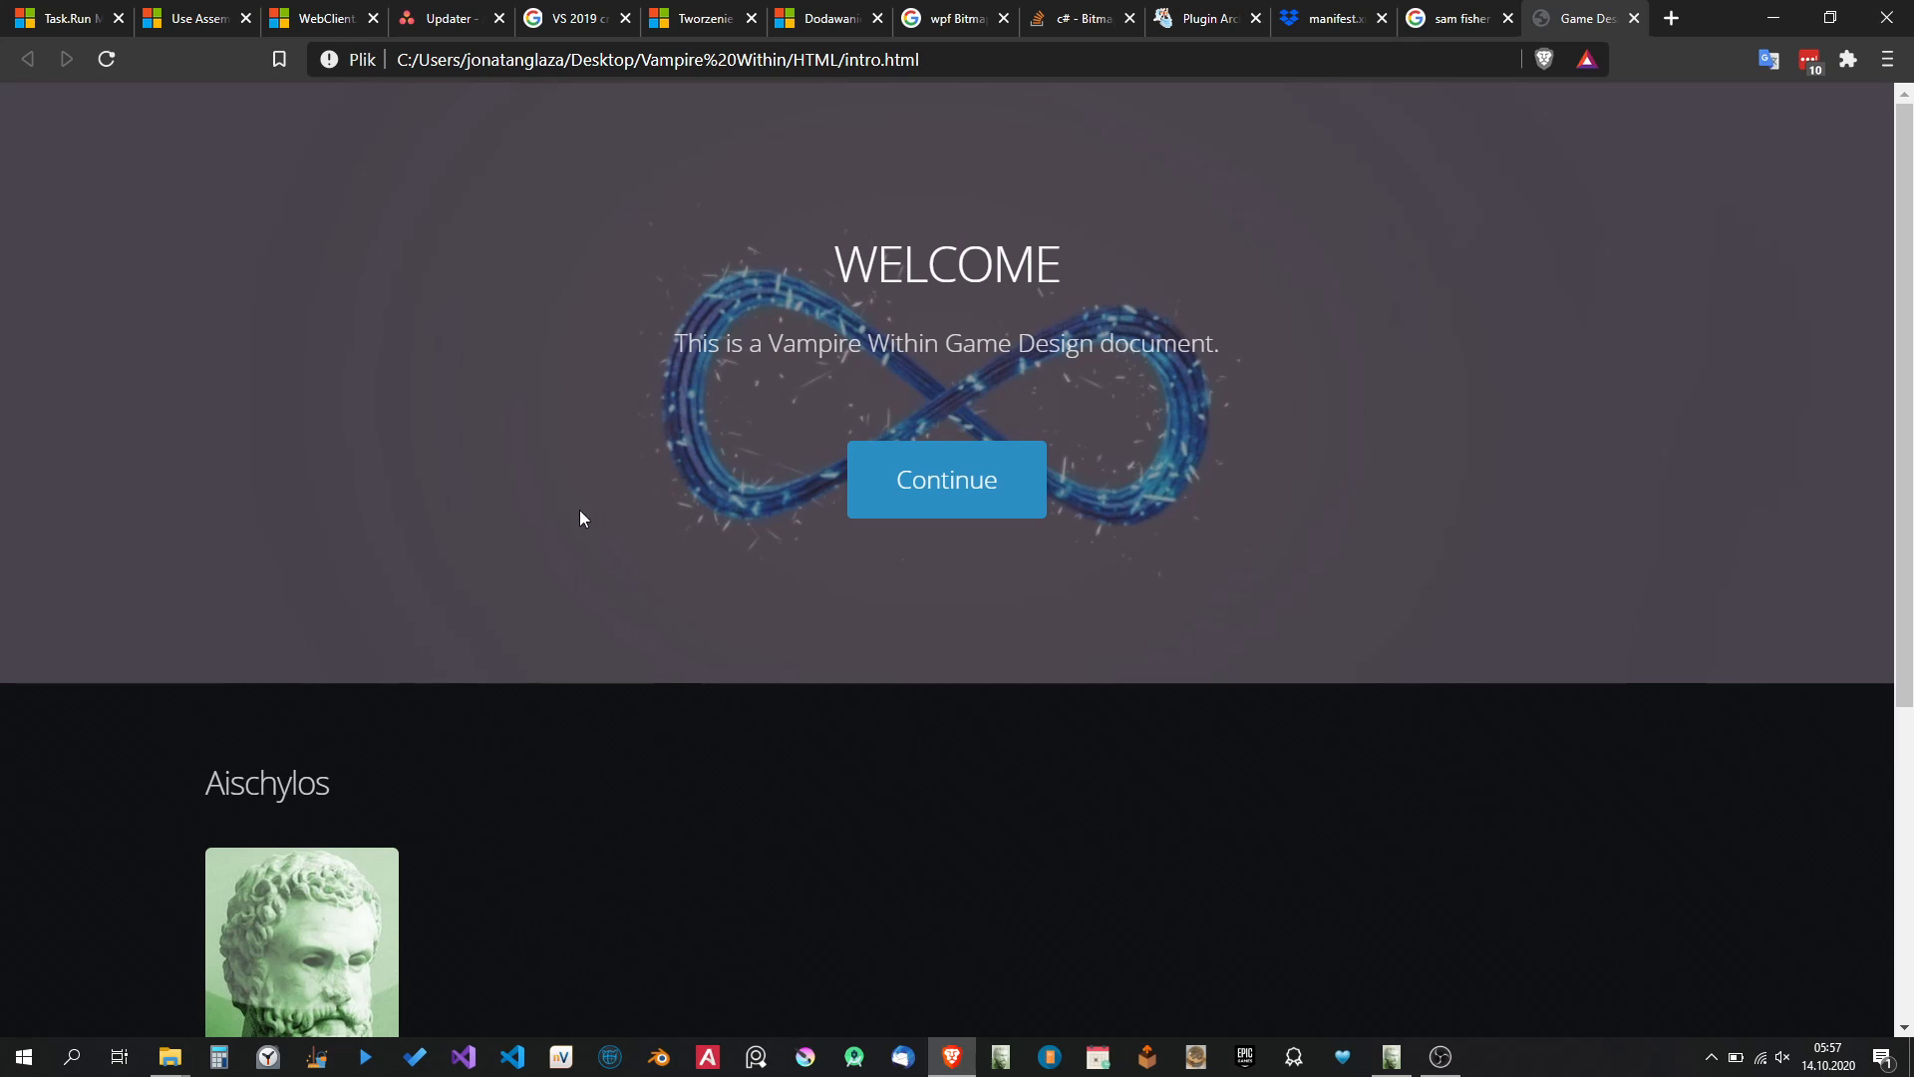
Continue from the welcome page to the Vampire Within homepage, and view the Game Description and Contact pages.
{"action": "left_click", "coordinate": [947, 510]}
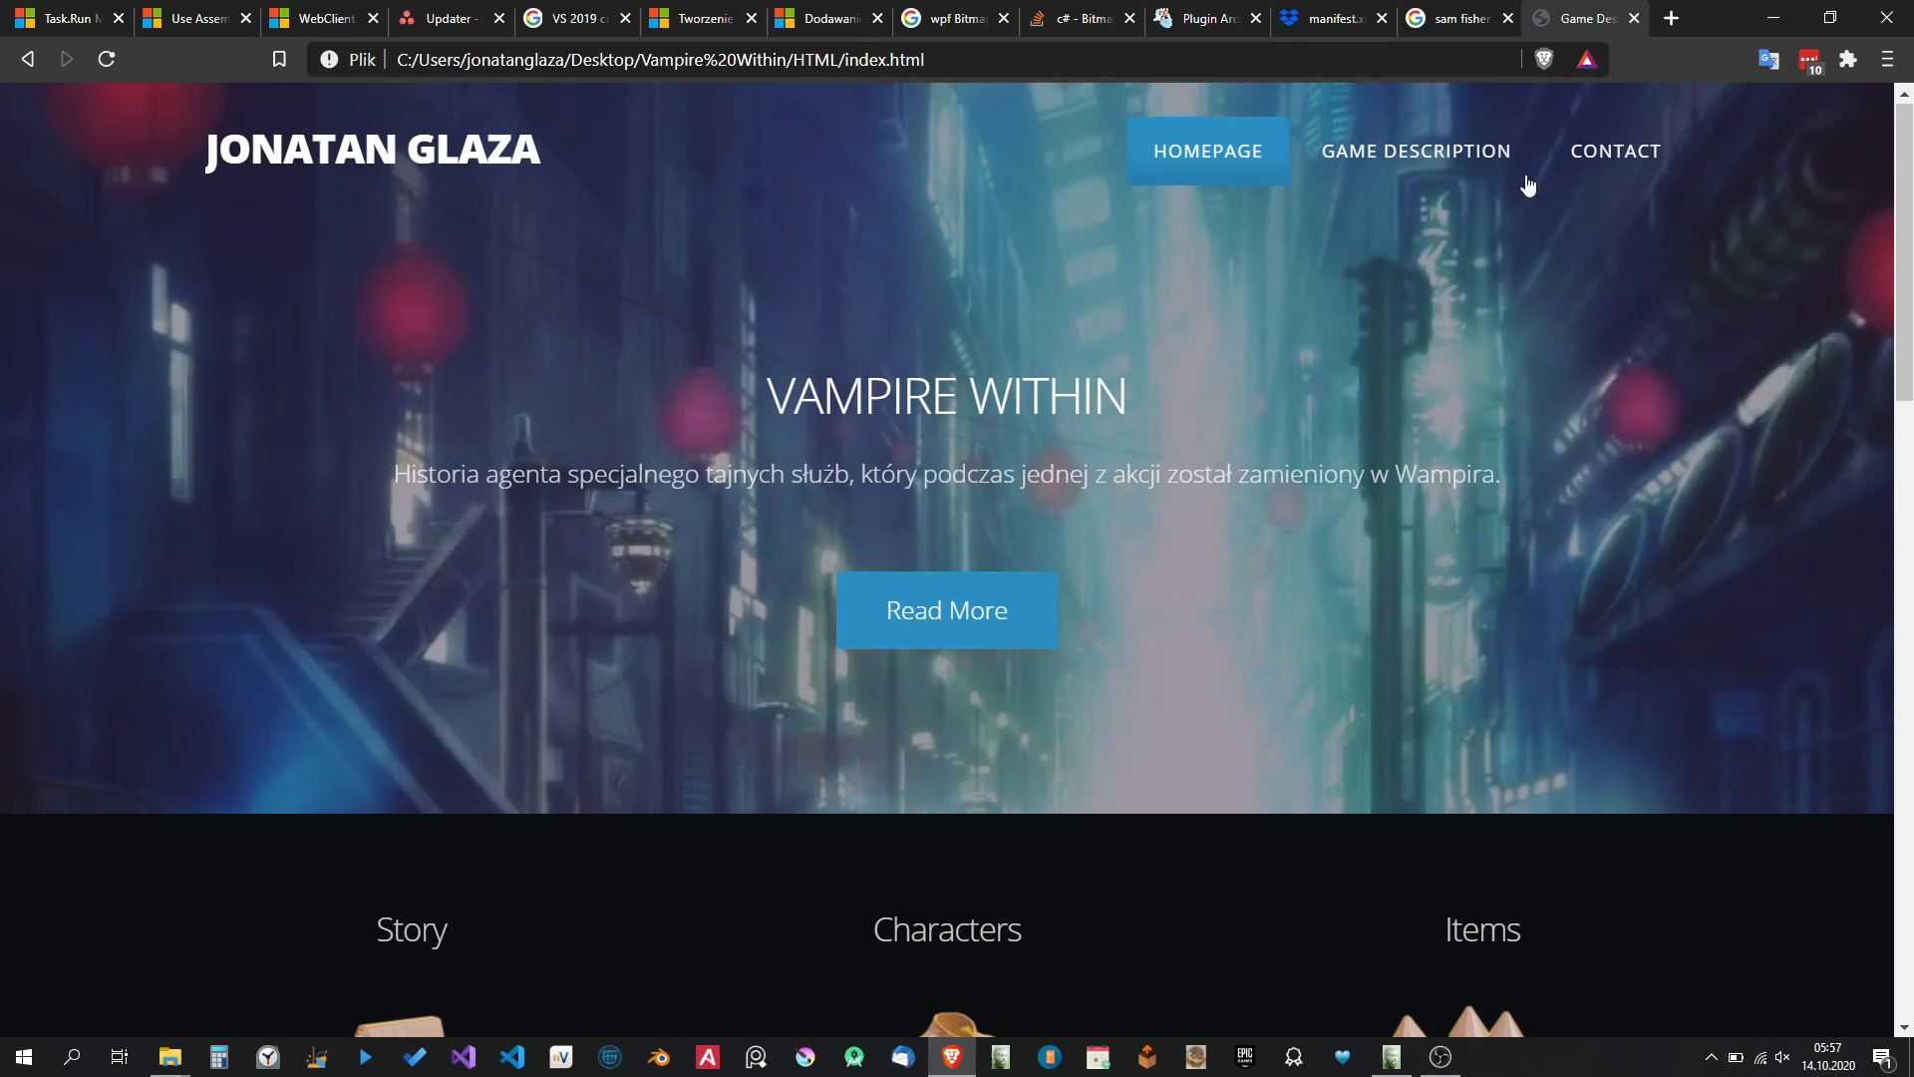
{"action": "left_click_drag", "start_coordinate": [1902, 184], "coordinate": [1829, 127]}
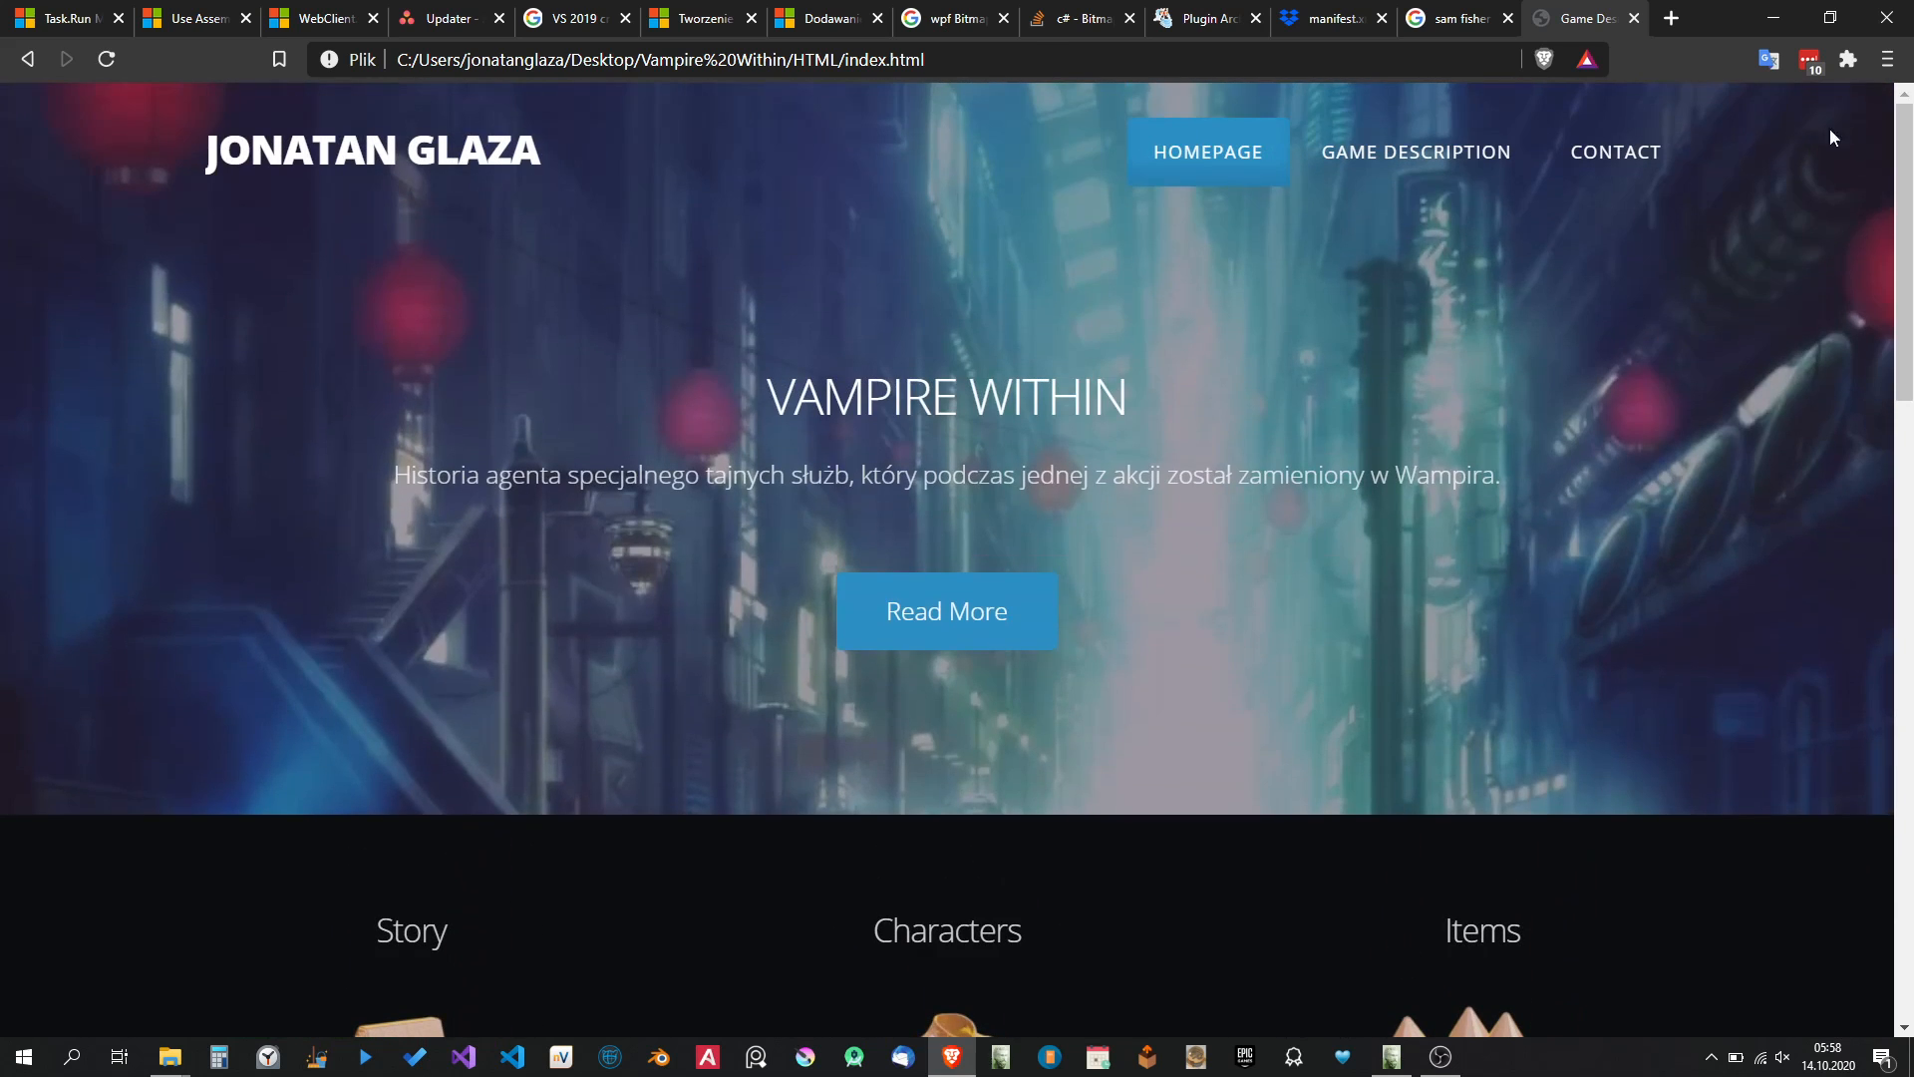
{"action": "left_click", "coordinate": [1423, 158]}
{"action": "left_click", "coordinate": [1612, 164]}
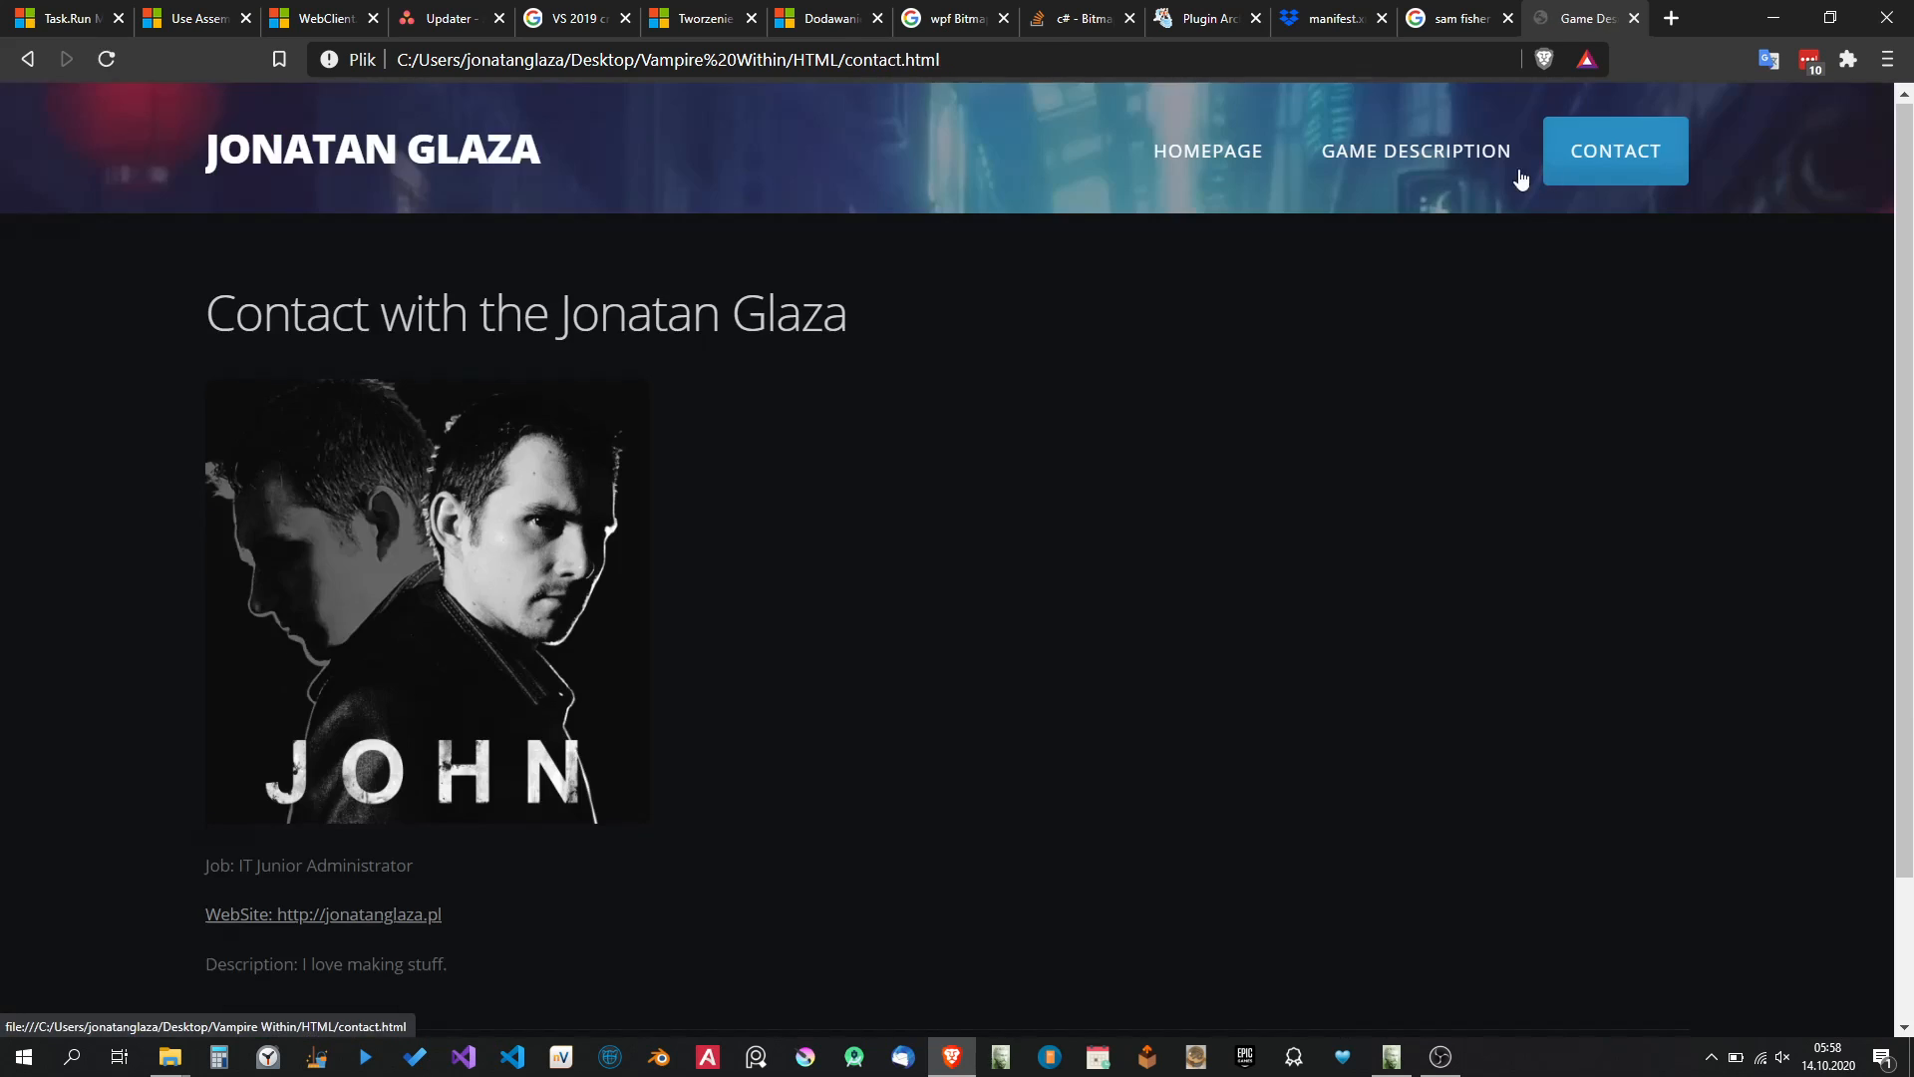
Return to the homepage, open the Characters section, look over its character entries, and minimise the browser.
{"action": "left_click", "coordinate": [1217, 158]}
{"action": "left_click_drag", "start_coordinate": [1906, 130], "coordinate": [1909, 392]}
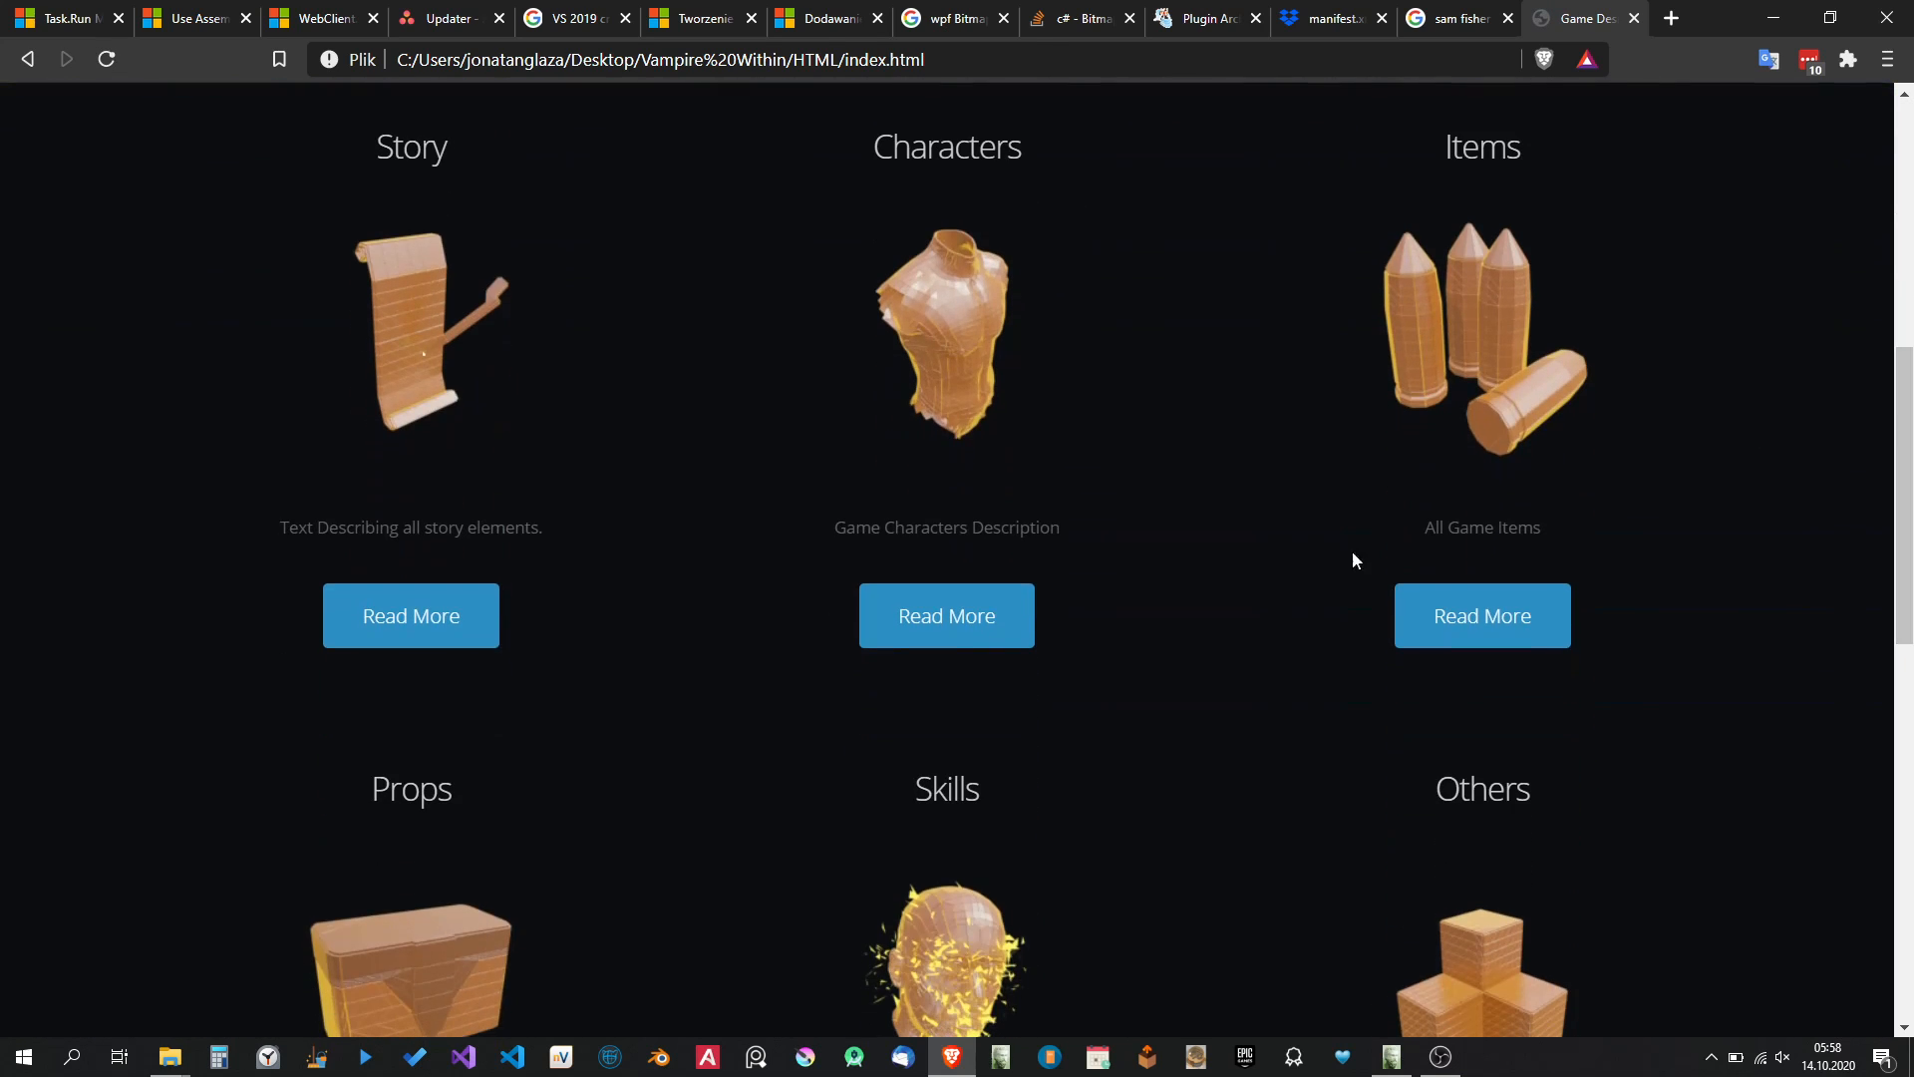
{"action": "left_click", "coordinate": [955, 653]}
{"action": "left_click_drag", "start_coordinate": [1906, 204], "coordinate": [1900, 298]}
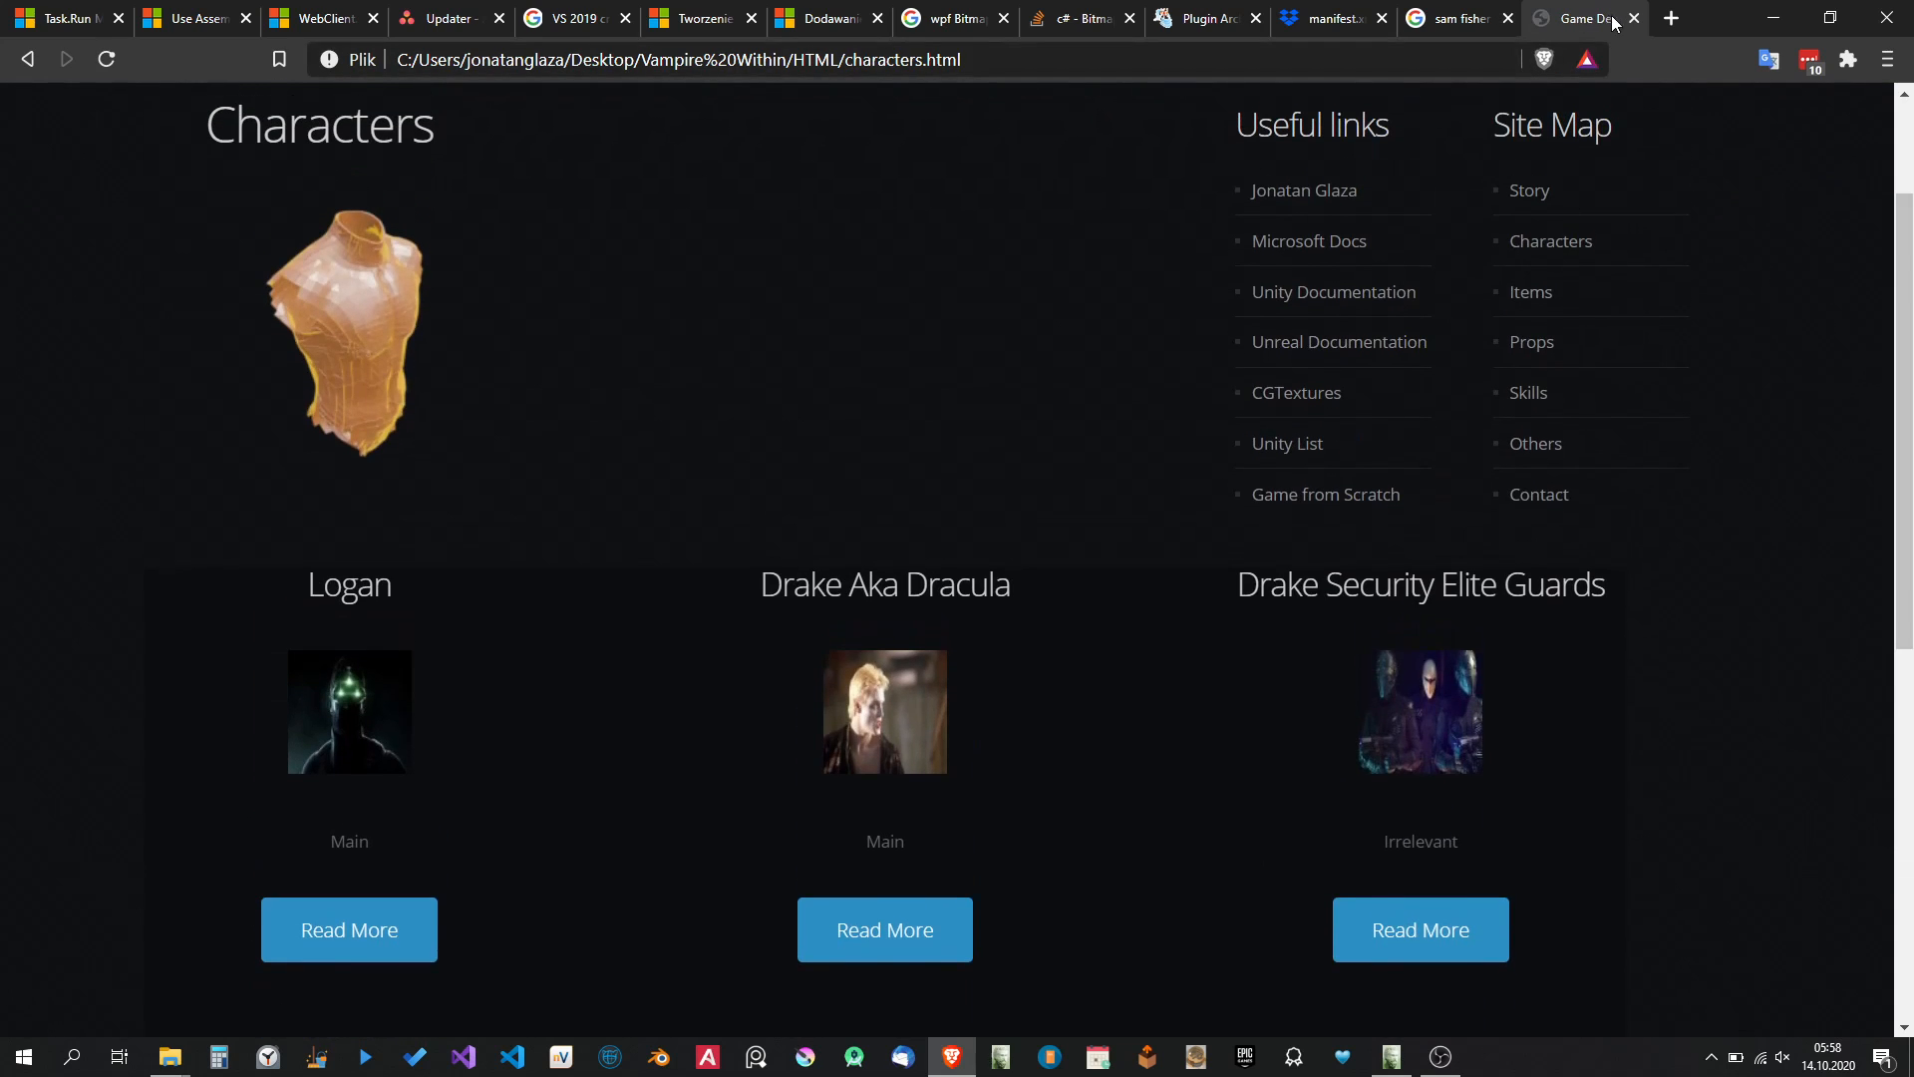
{"action": "left_click", "coordinate": [1784, 18]}
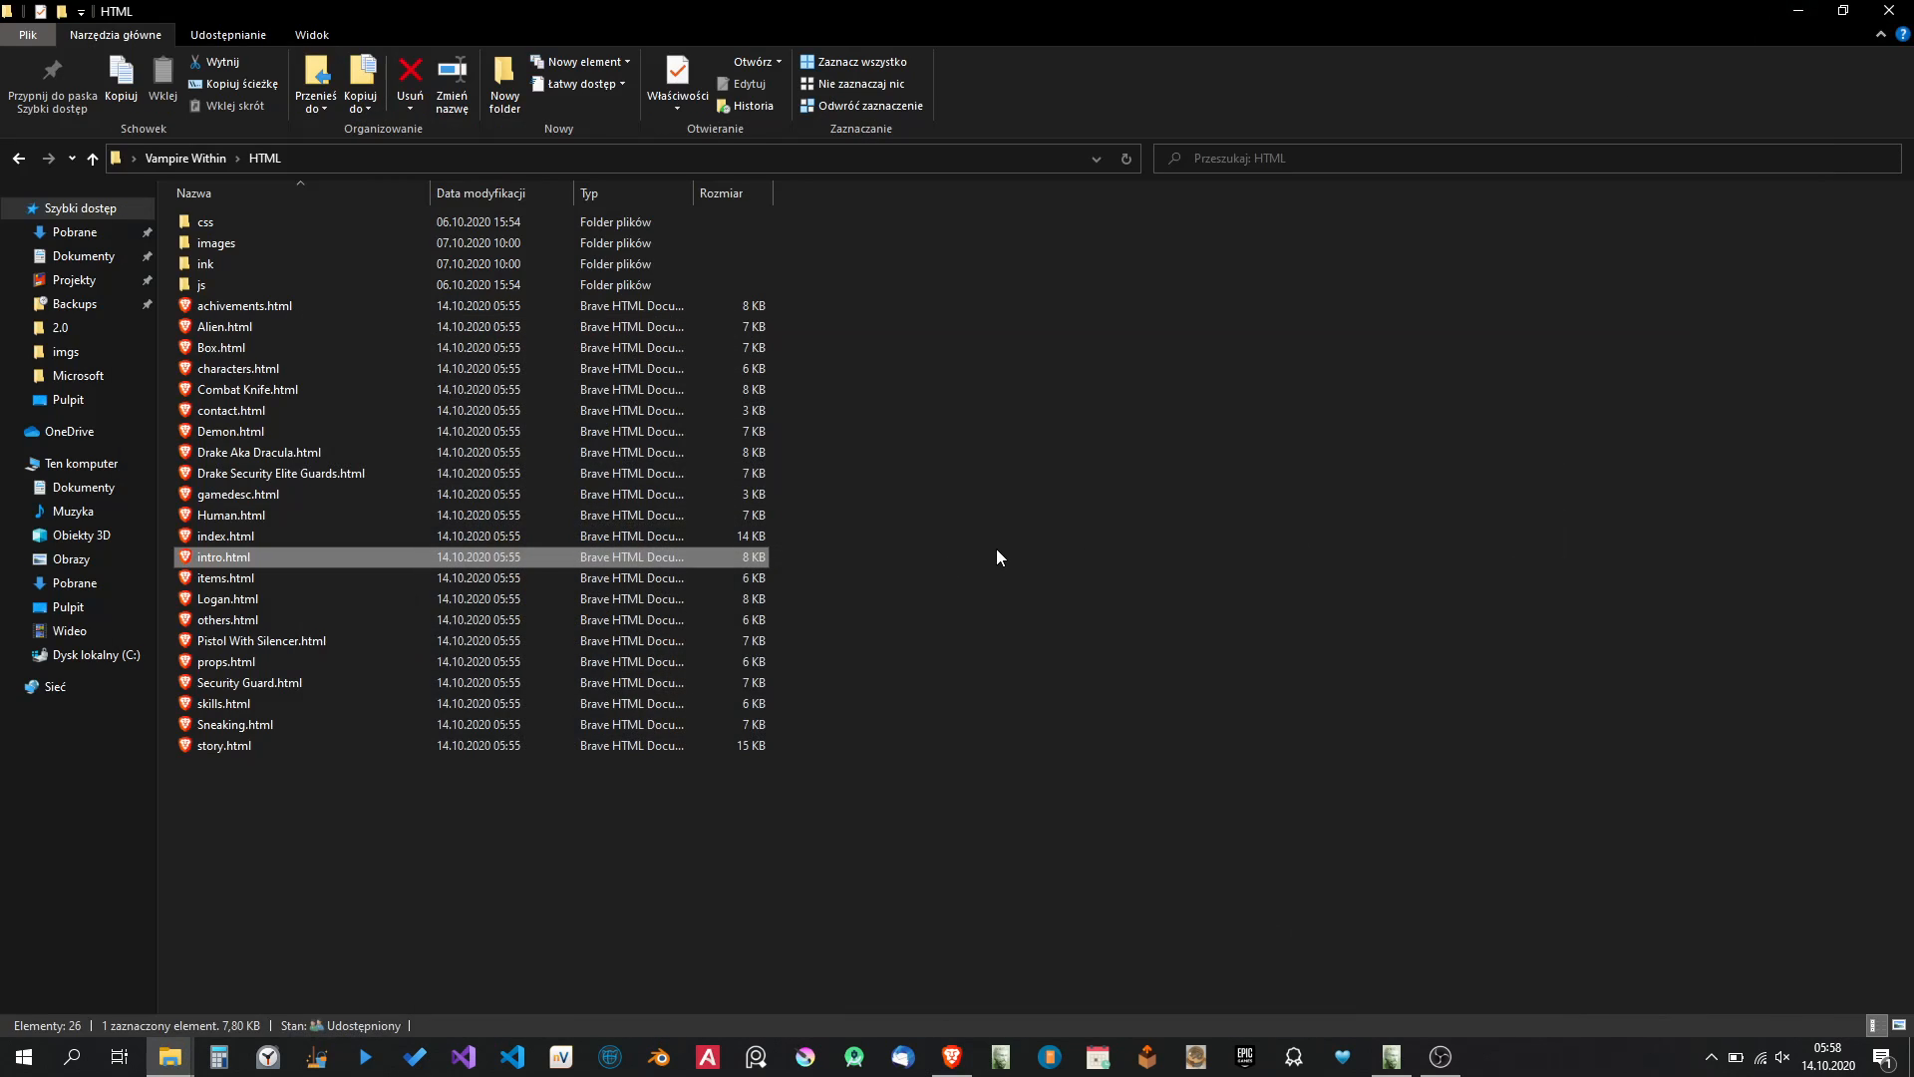
Go to the Viewer export folder inside Vampire Within and select the exported Poem.poem file.
{"action": "left_click", "coordinate": [205, 159]}
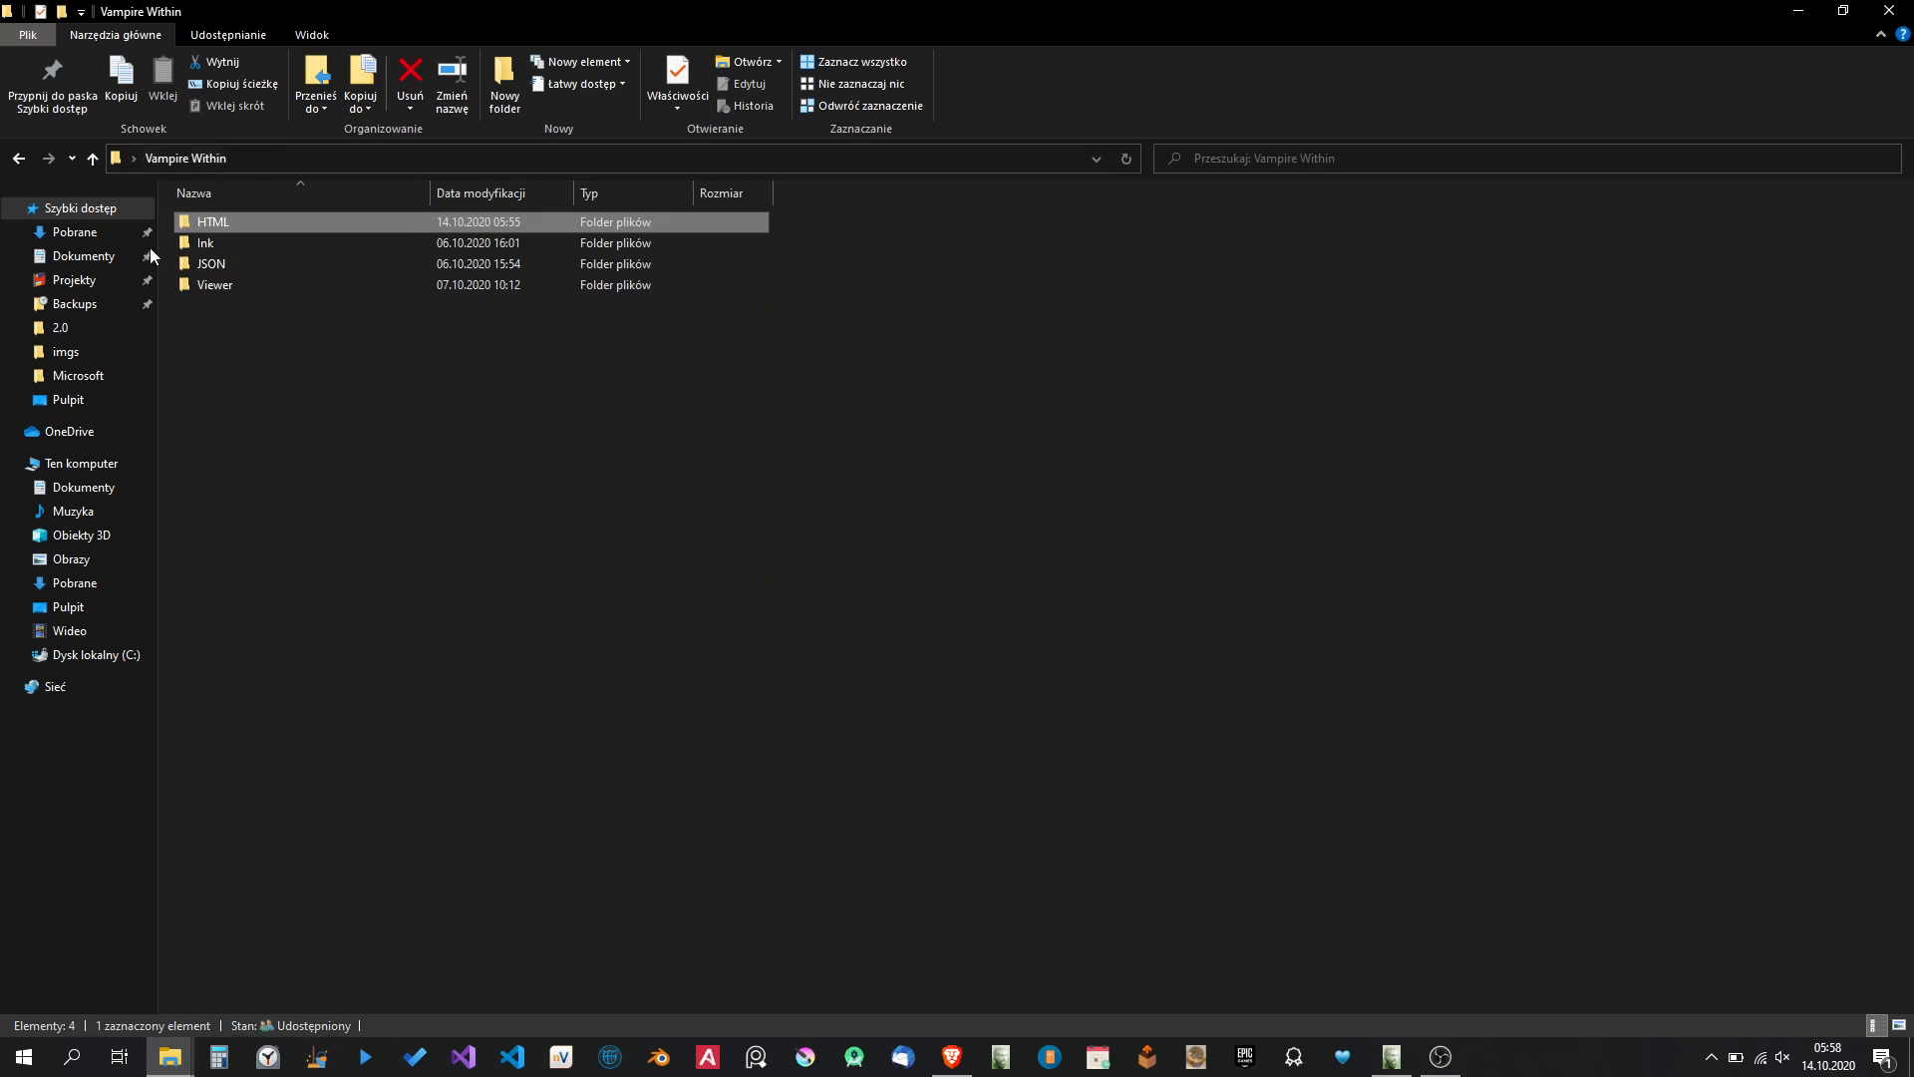
{"action": "left_click", "coordinate": [211, 287]}
{"action": "double_click", "coordinate": [210, 287]}
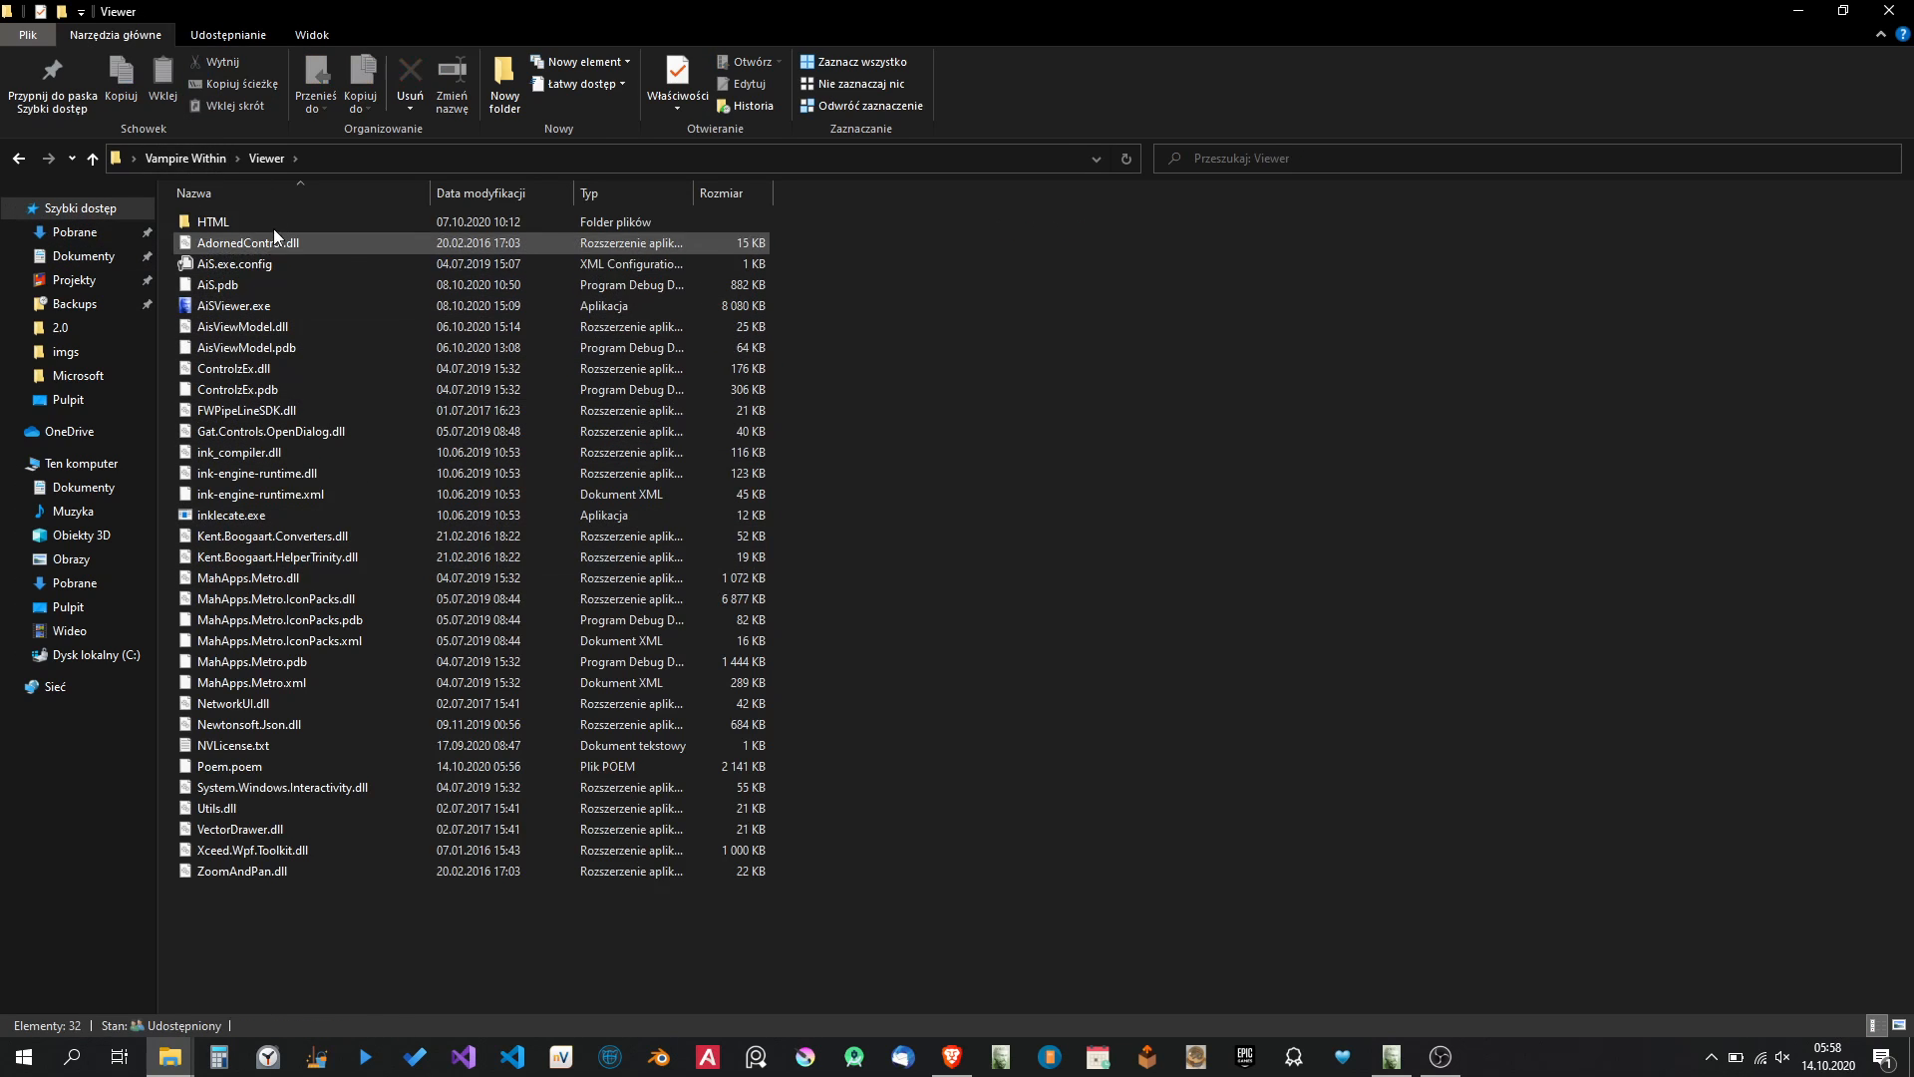
{"action": "left_click", "coordinate": [243, 283]}
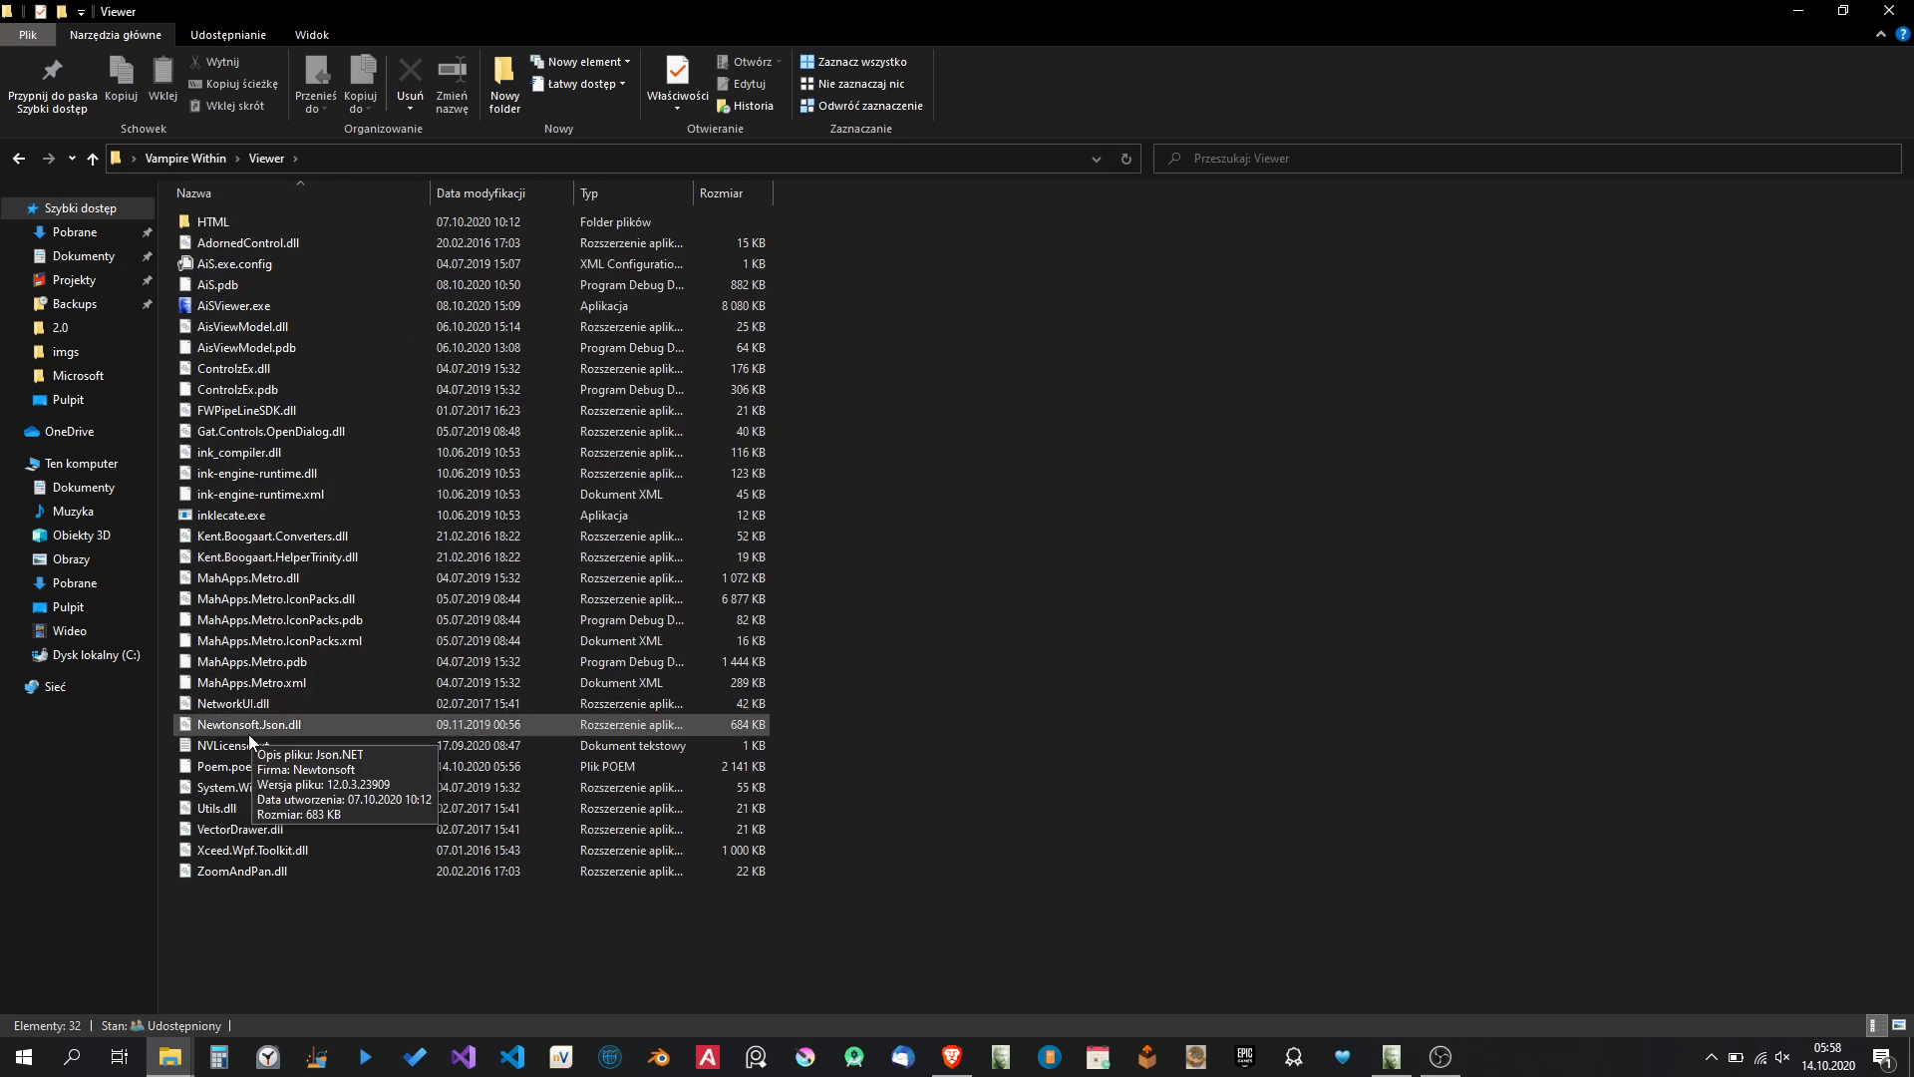
{"action": "left_click", "coordinate": [244, 767]}
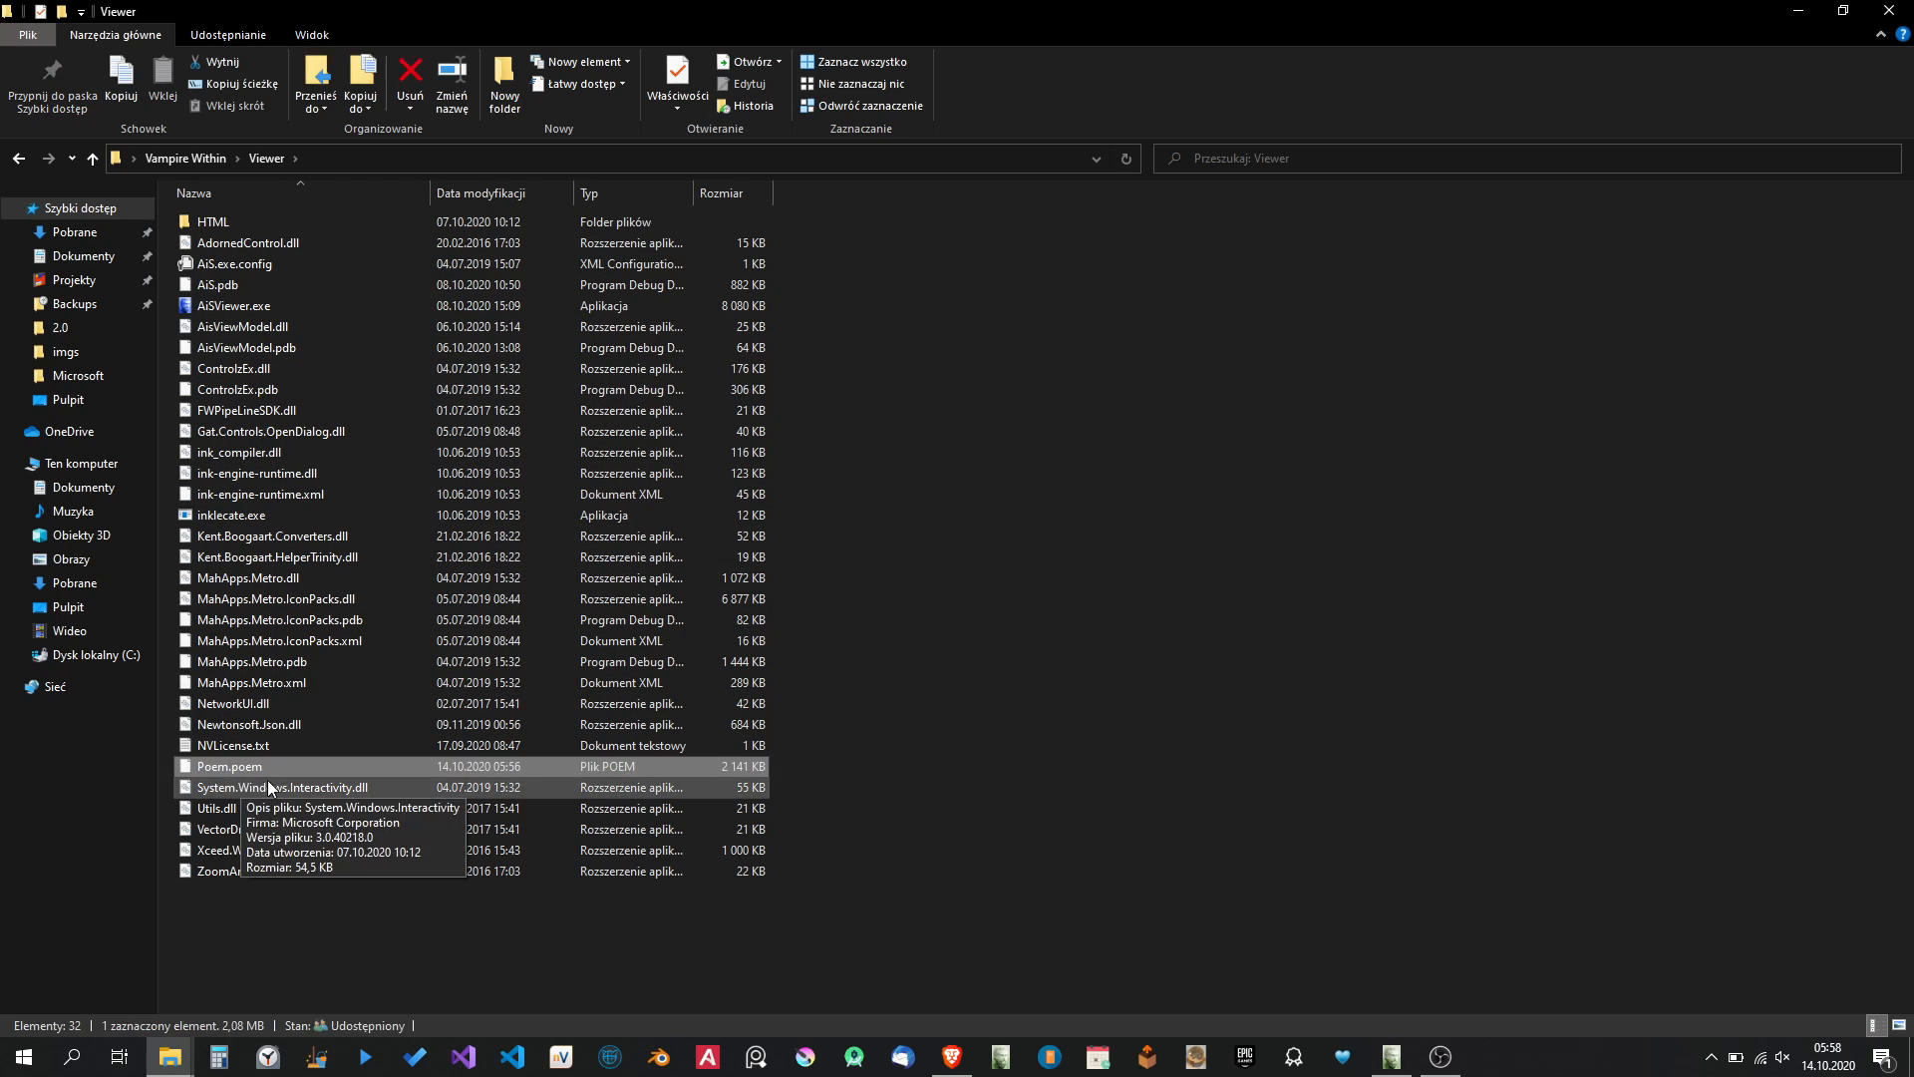
Launch AiSViewer.exe, look over its Items, Characters and Start Page views, and close the viewer.
{"action": "double_click", "coordinate": [247, 307]}
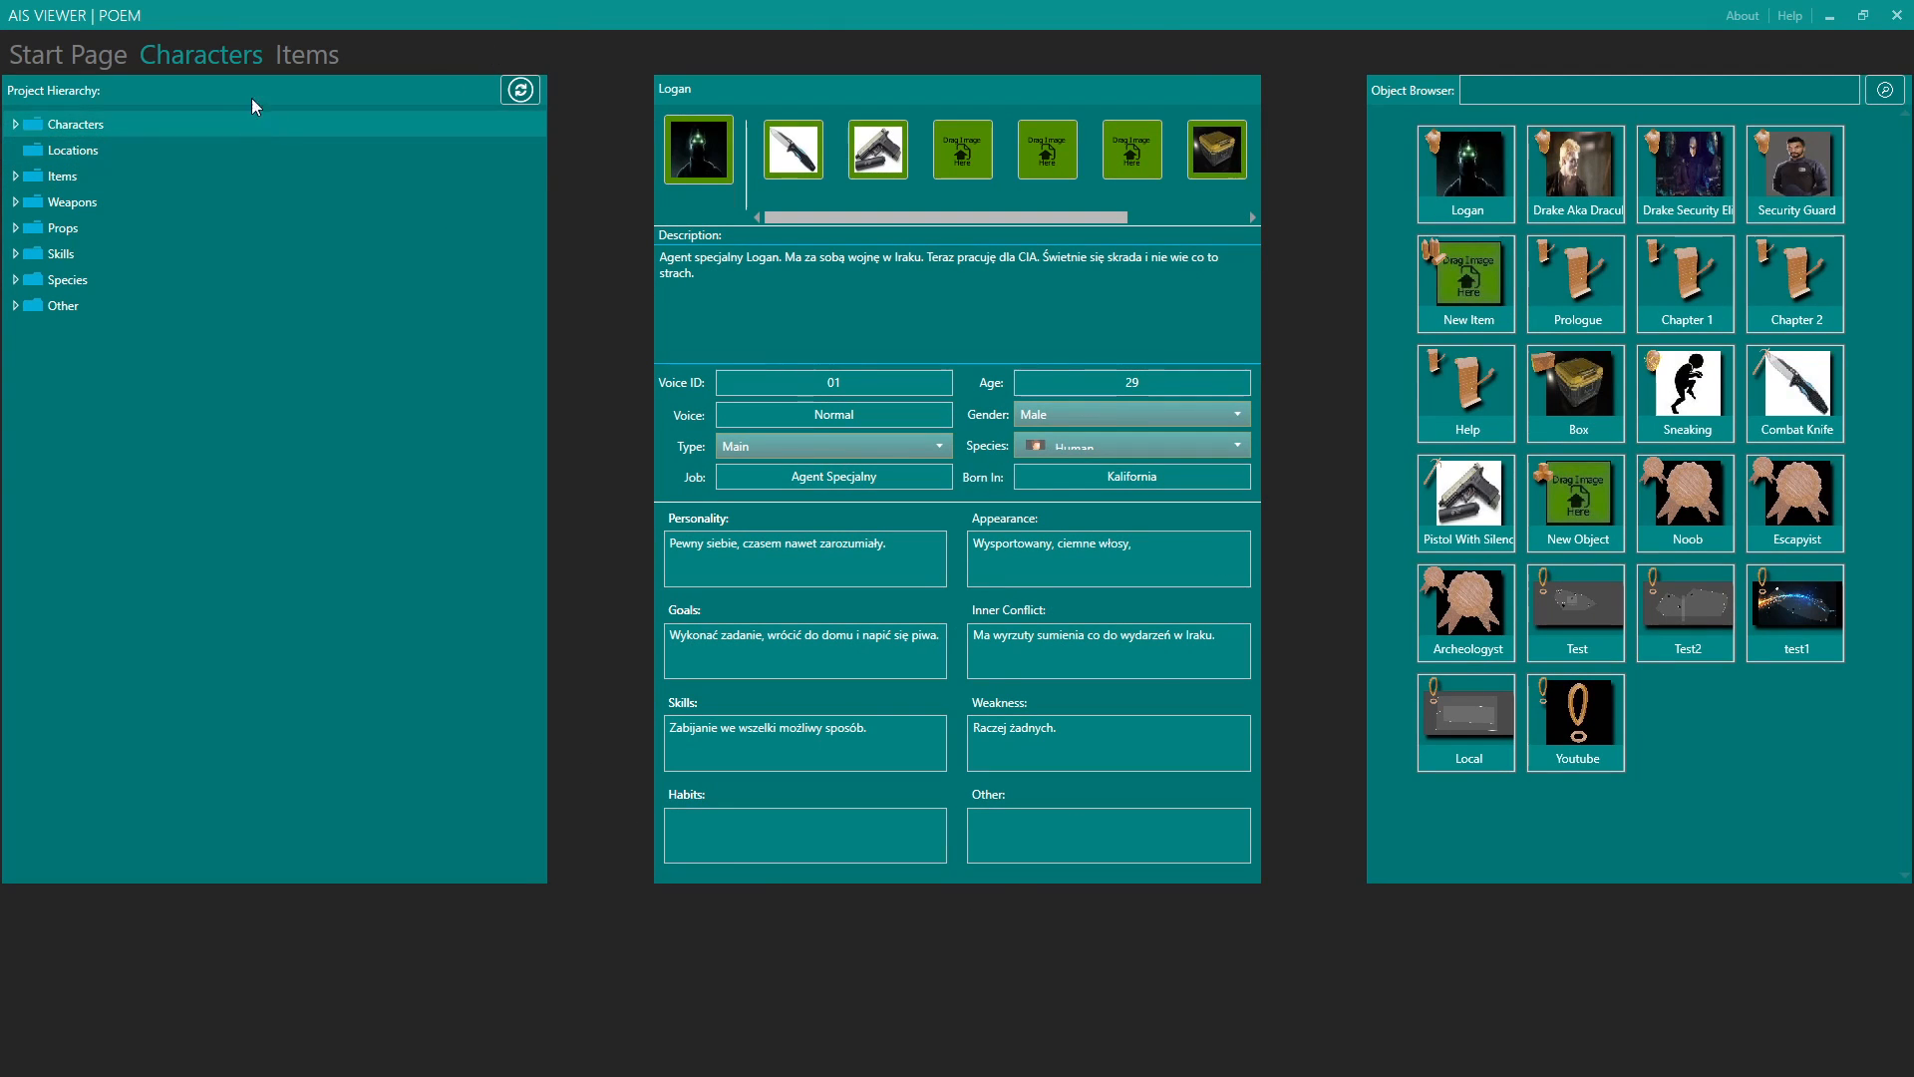
{"action": "left_click", "coordinate": [331, 55]}
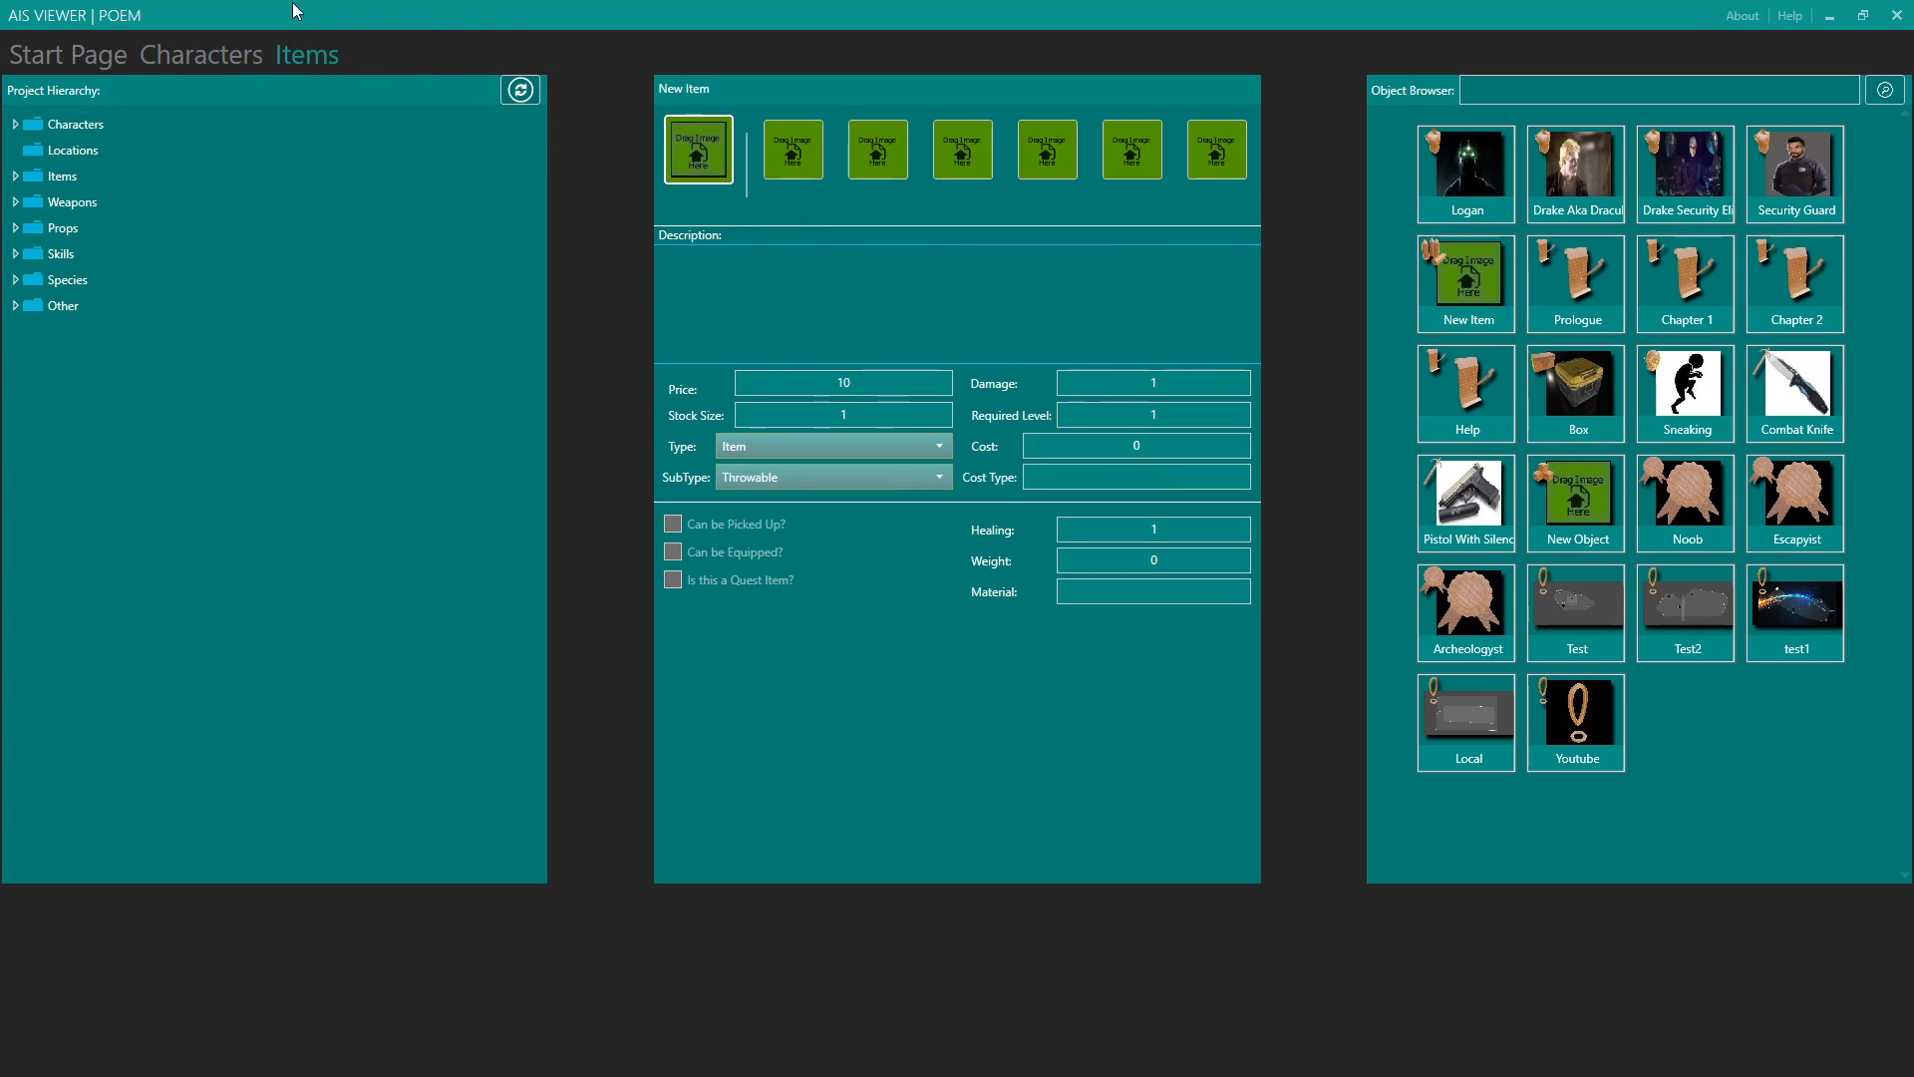
{"action": "left_click", "coordinate": [185, 59]}
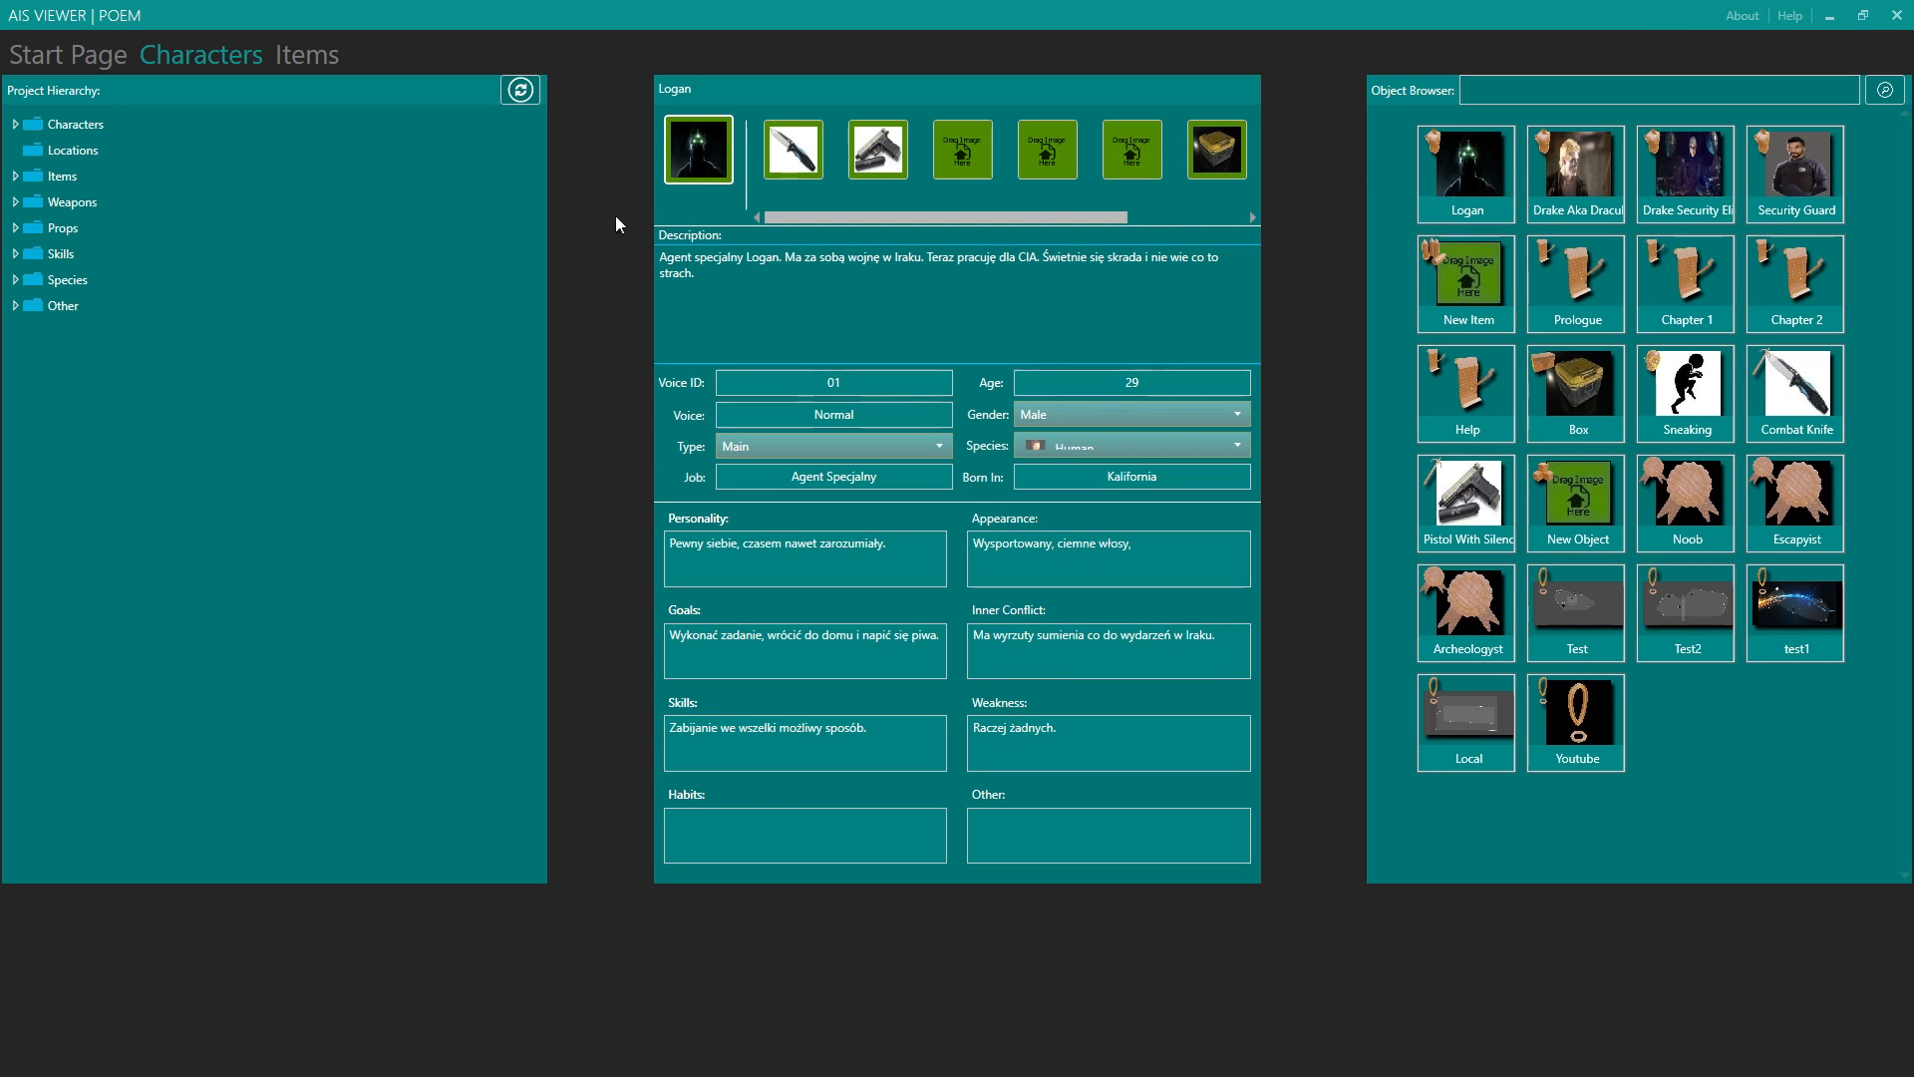
{"action": "left_click", "coordinate": [113, 54]}
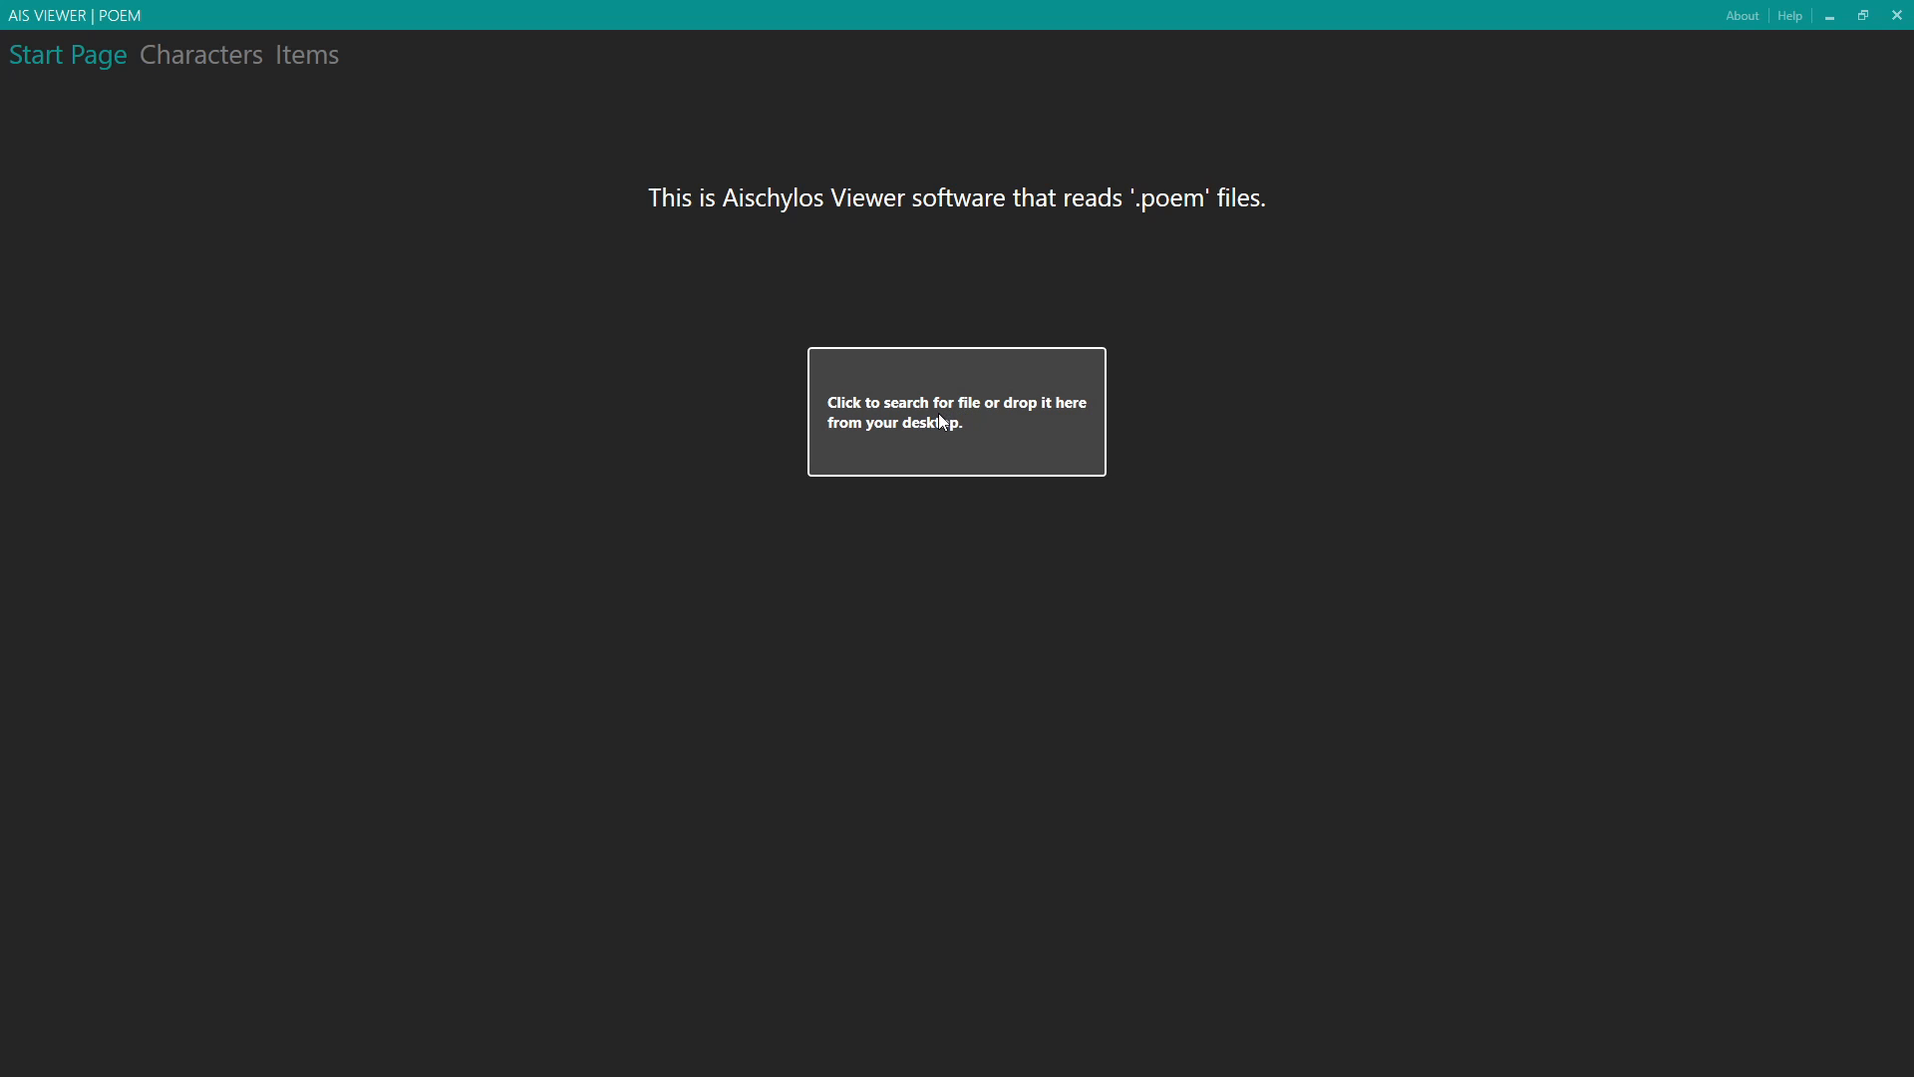
{"action": "left_click", "coordinate": [207, 56]}
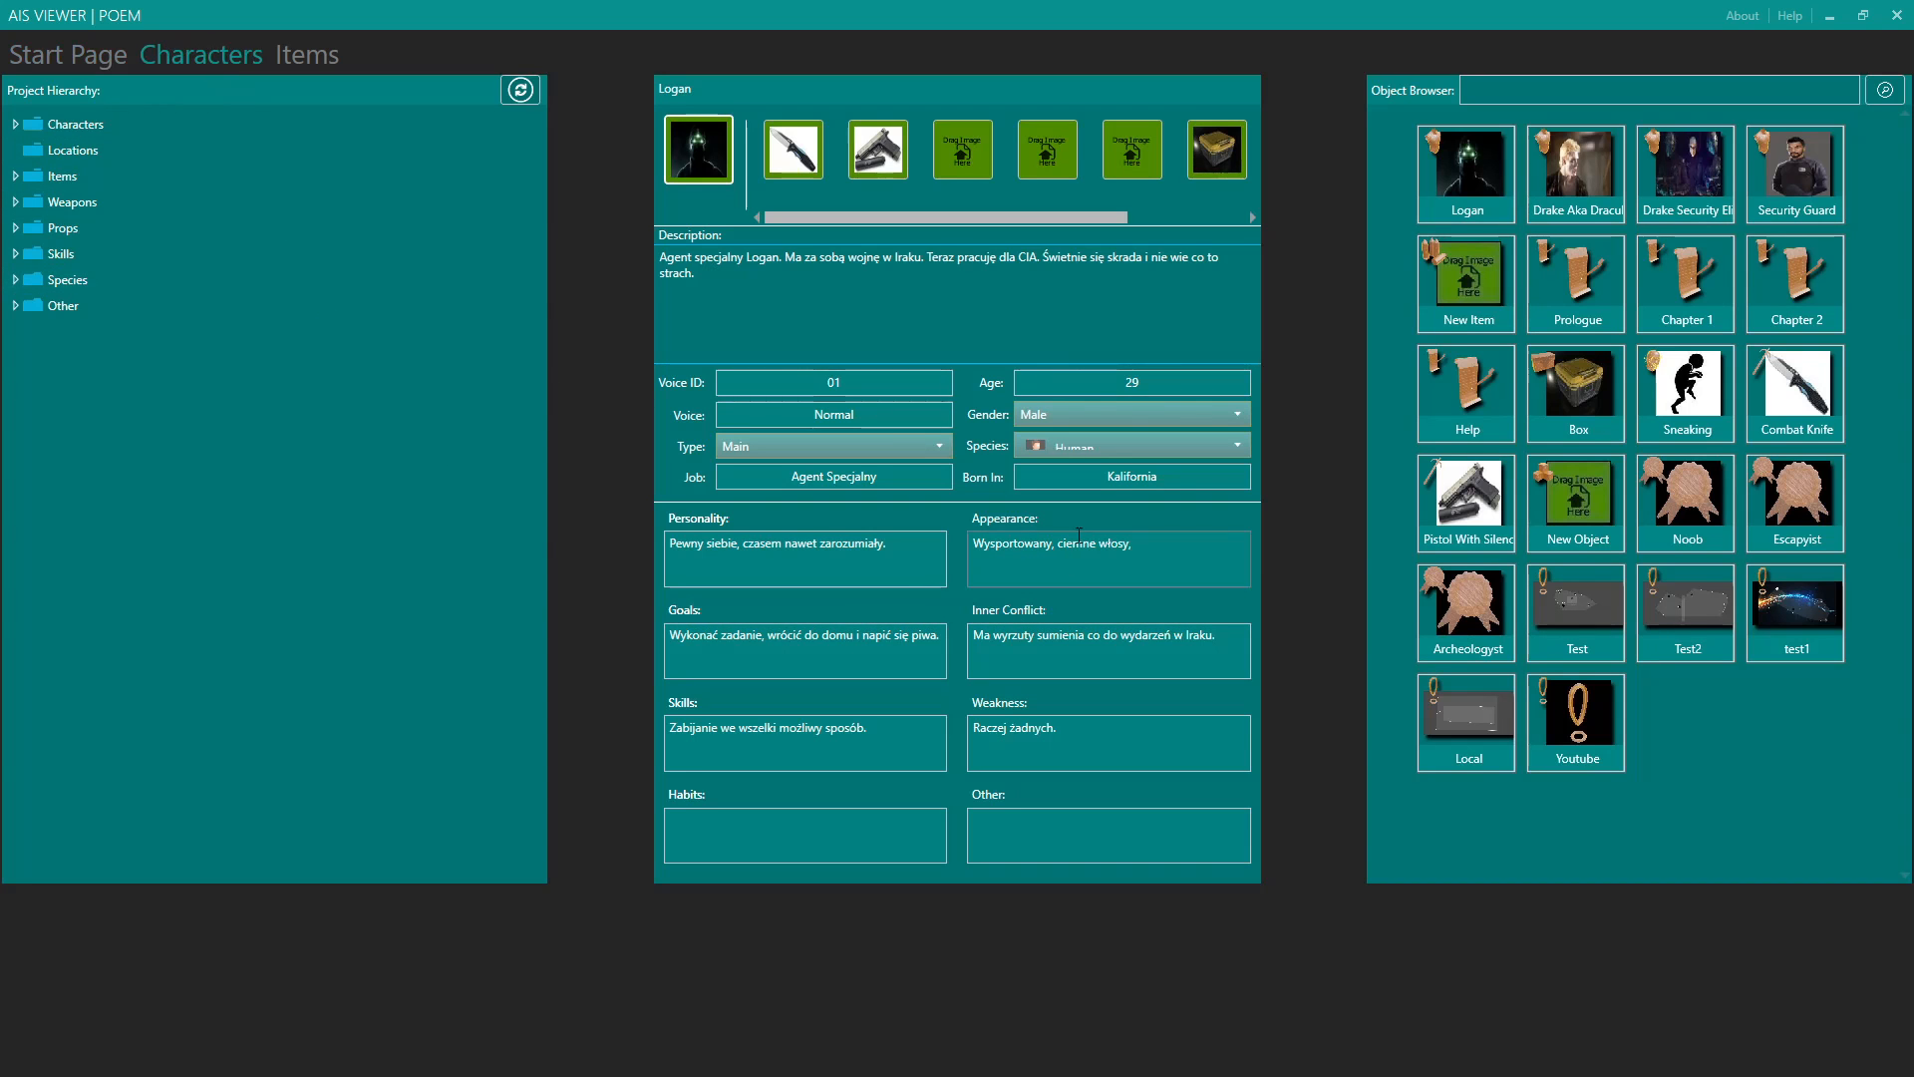
{"action": "left_click", "coordinate": [1901, 18]}
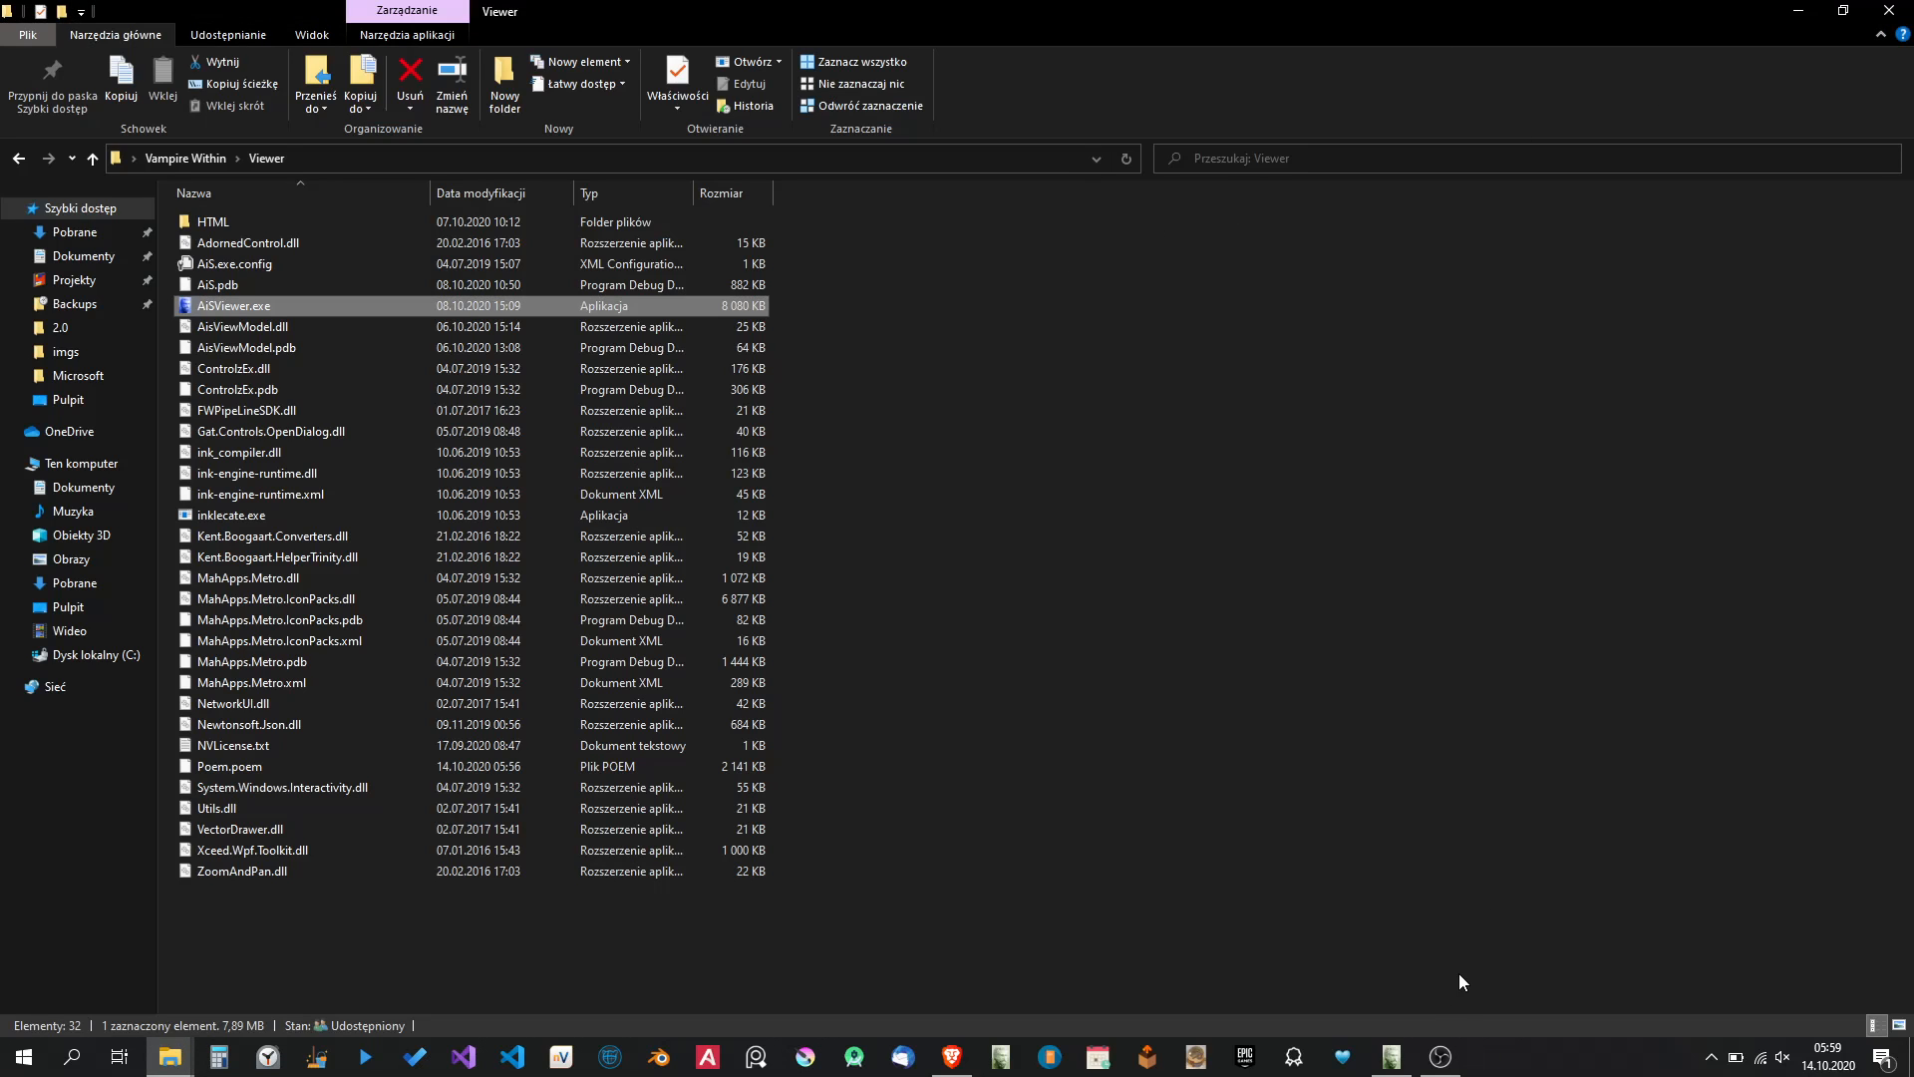
{"action": "left_click", "coordinate": [1439, 1056]}
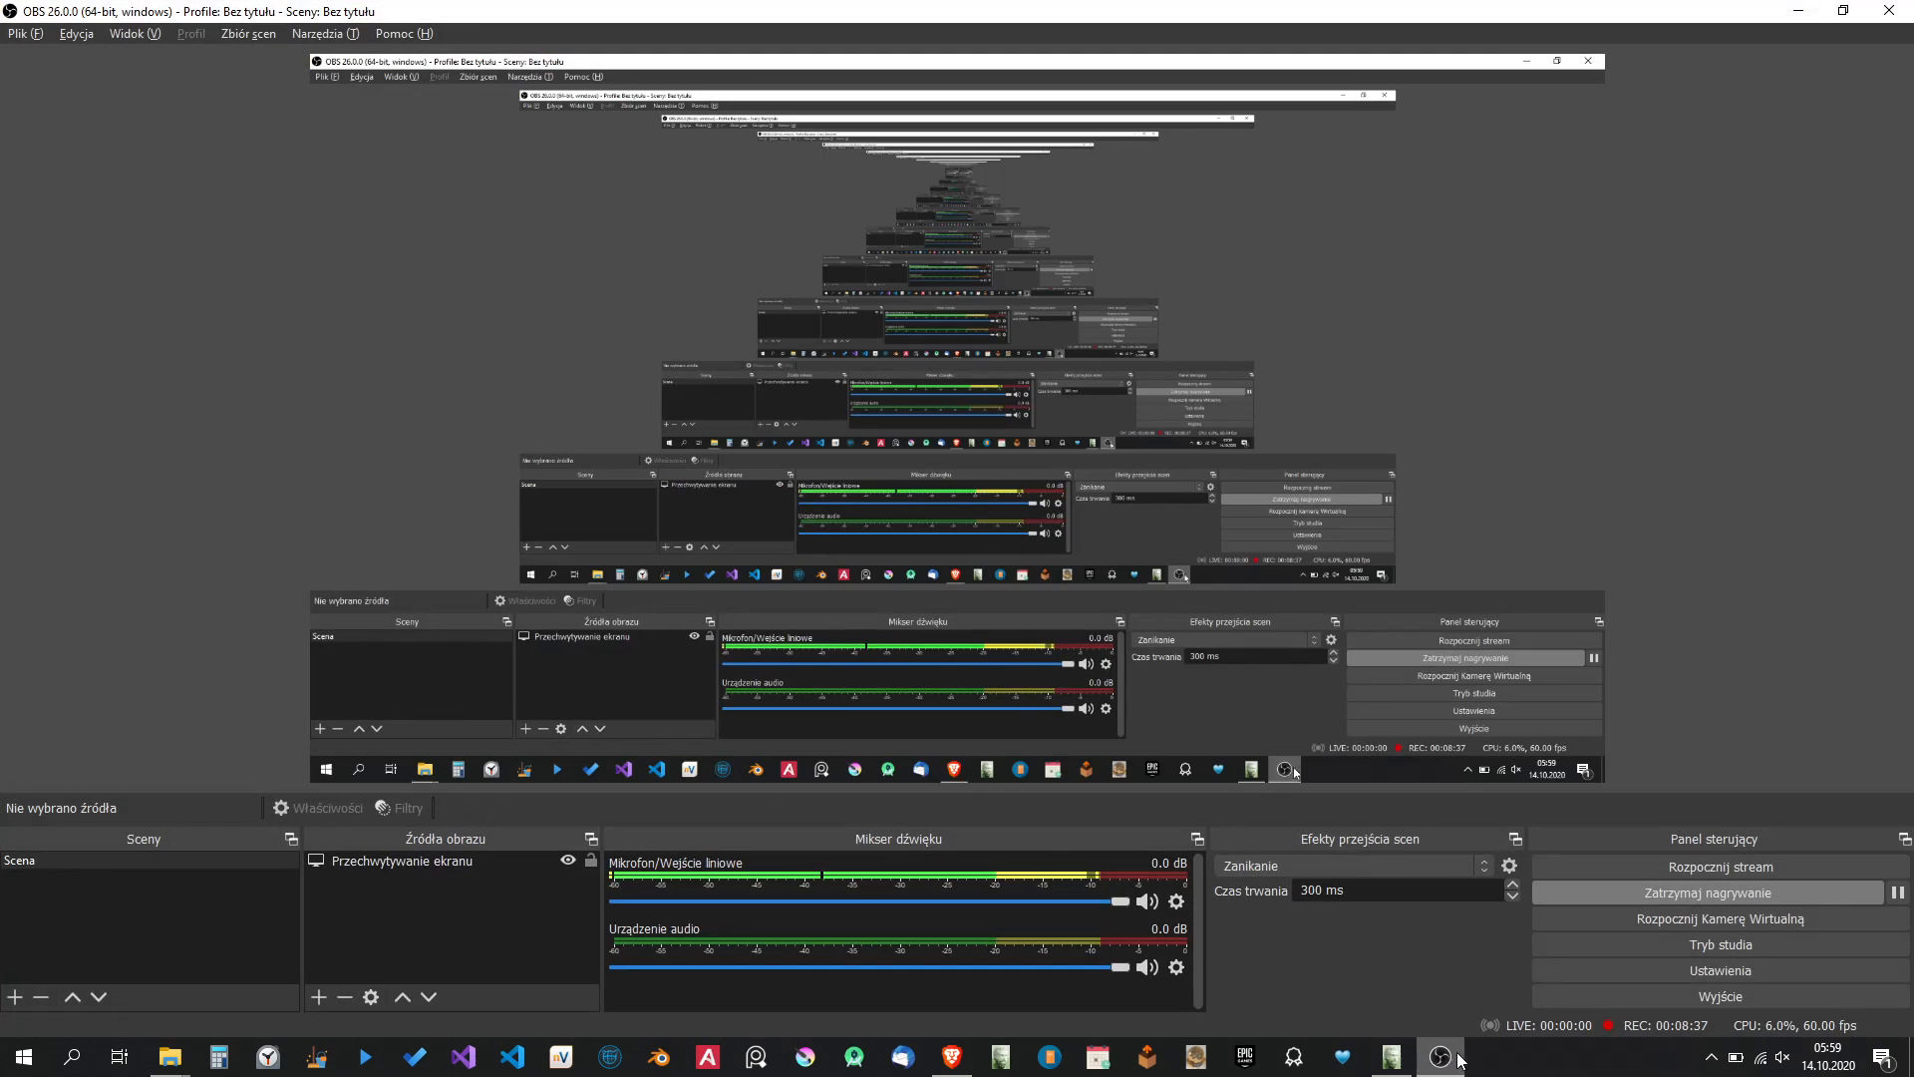